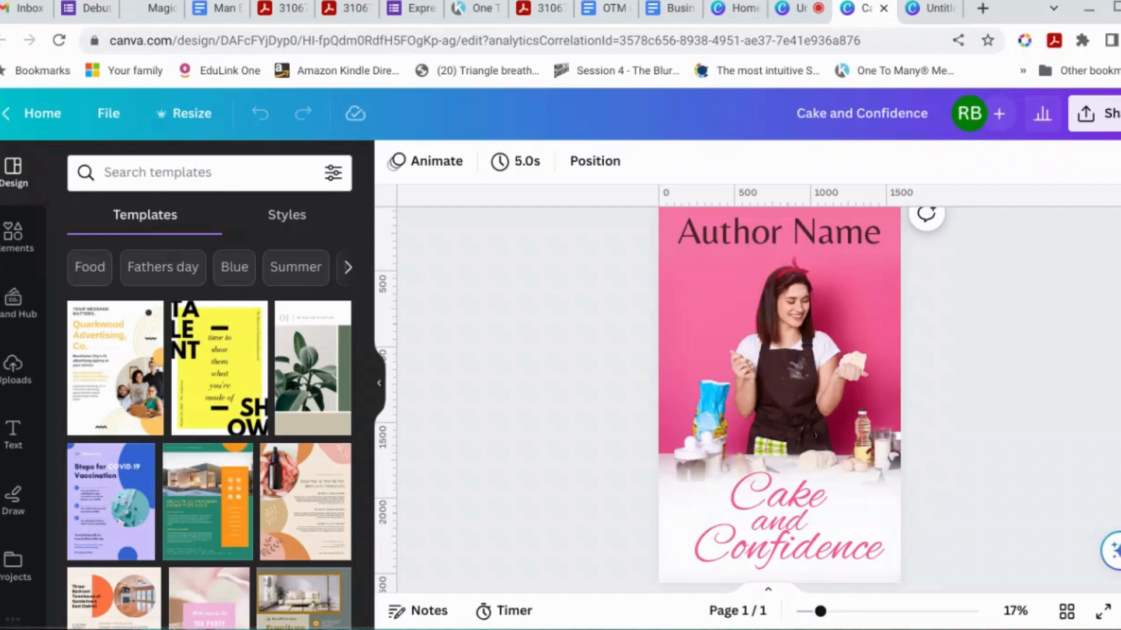
Step: In the untitled 1600 × 2560 px design, add a square shape and stretch it to the page's full height
mouse_move(930, 10)
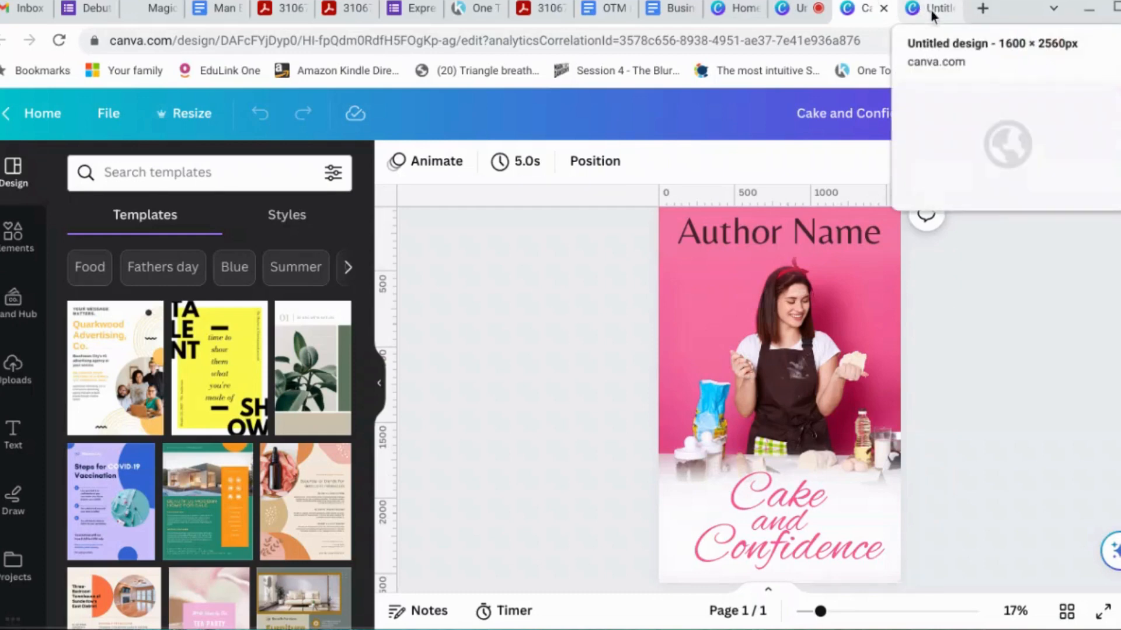
click(929, 9)
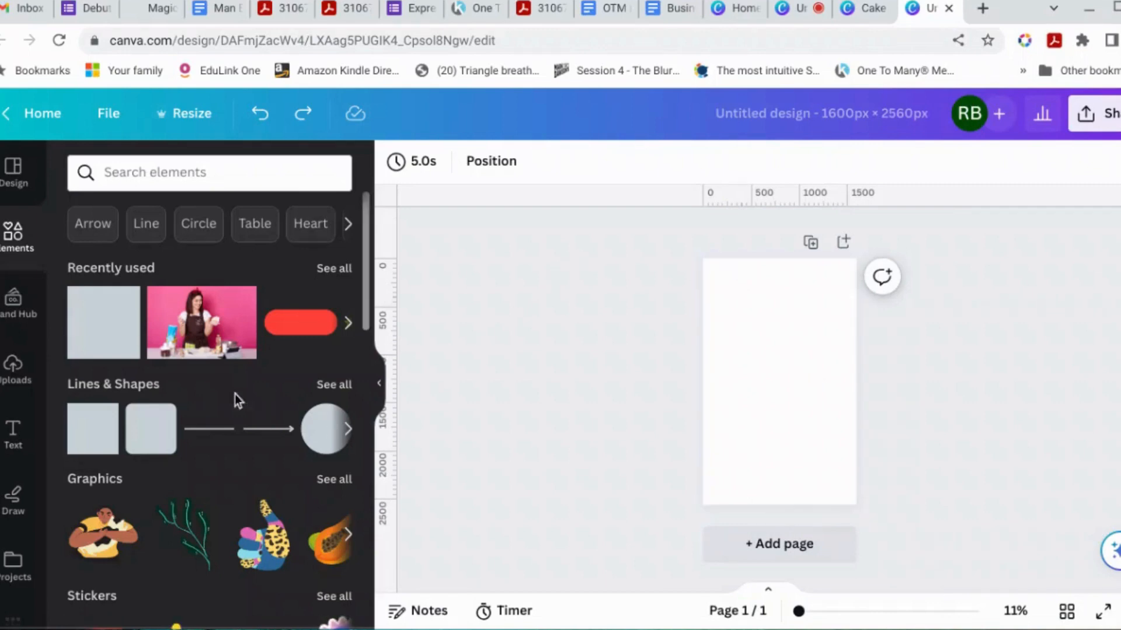
mouse_move(100, 425)
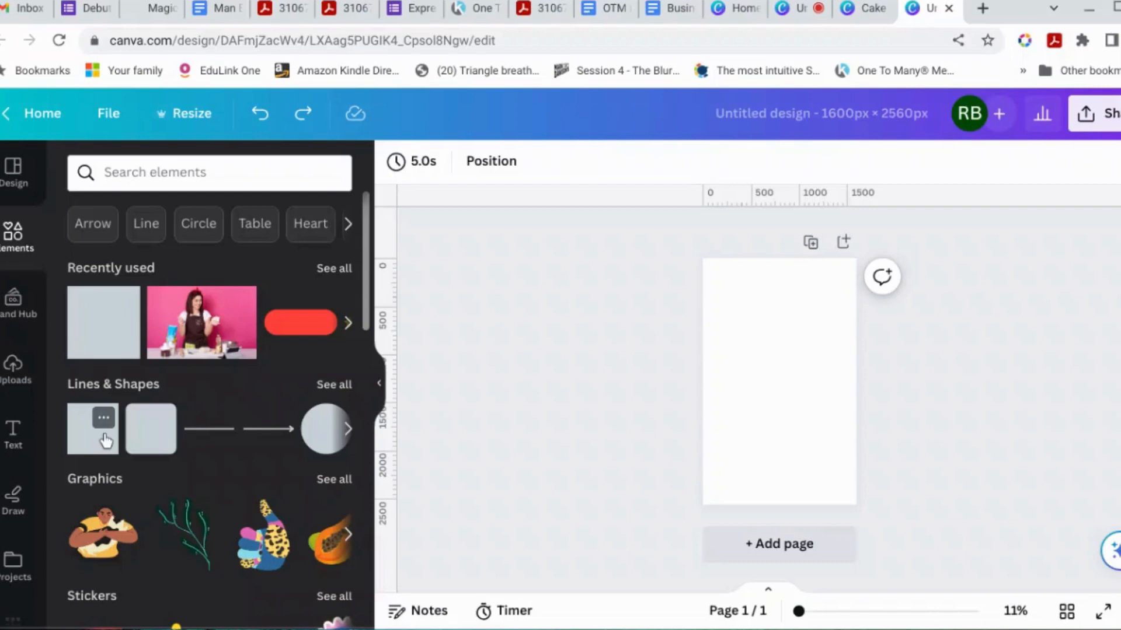
click(106, 441)
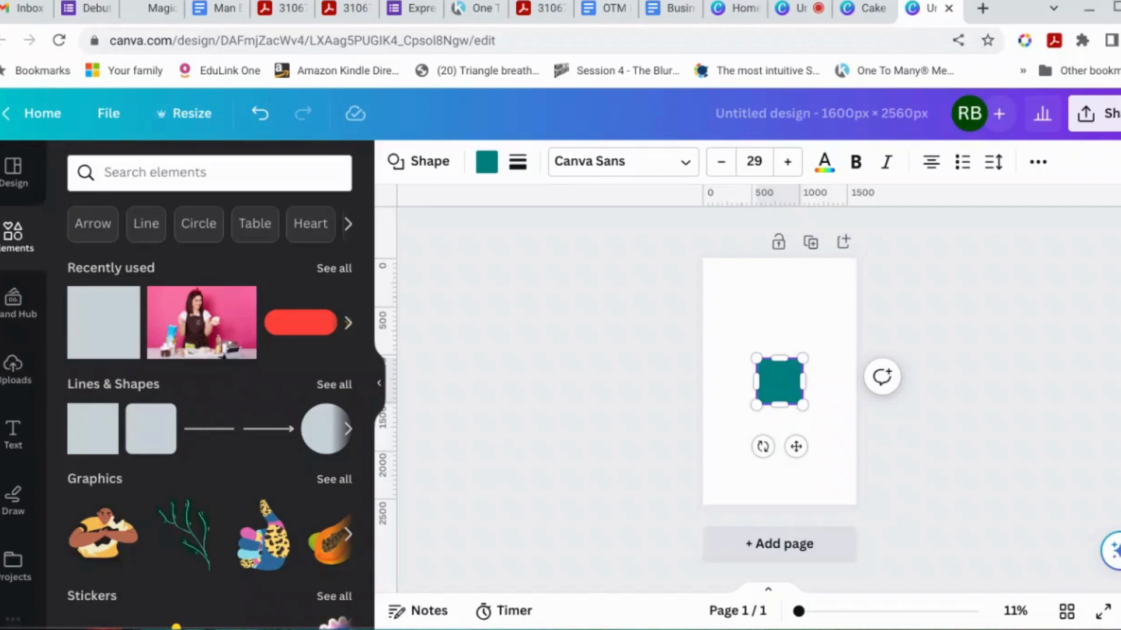
click(261, 113)
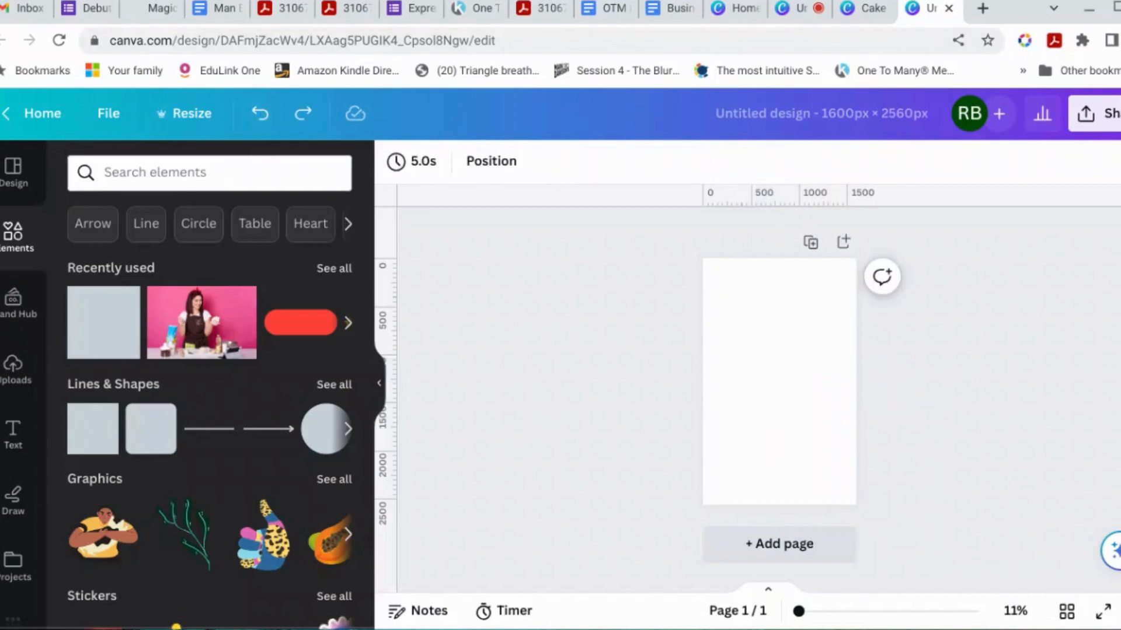
key(ctrl+y)
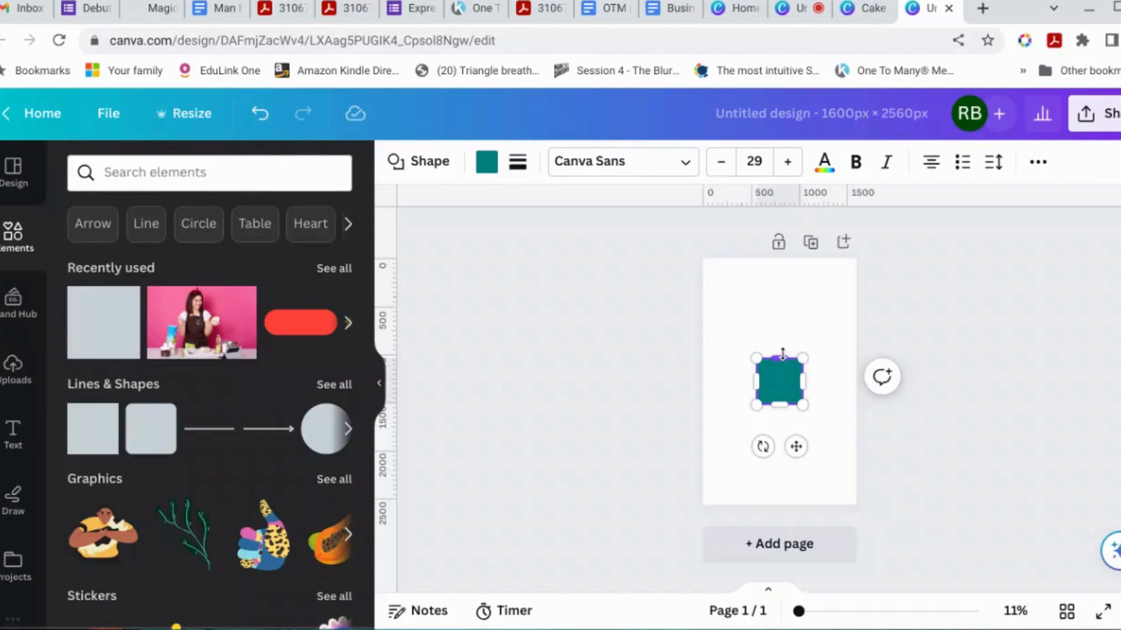
drag(783, 353, 782, 257)
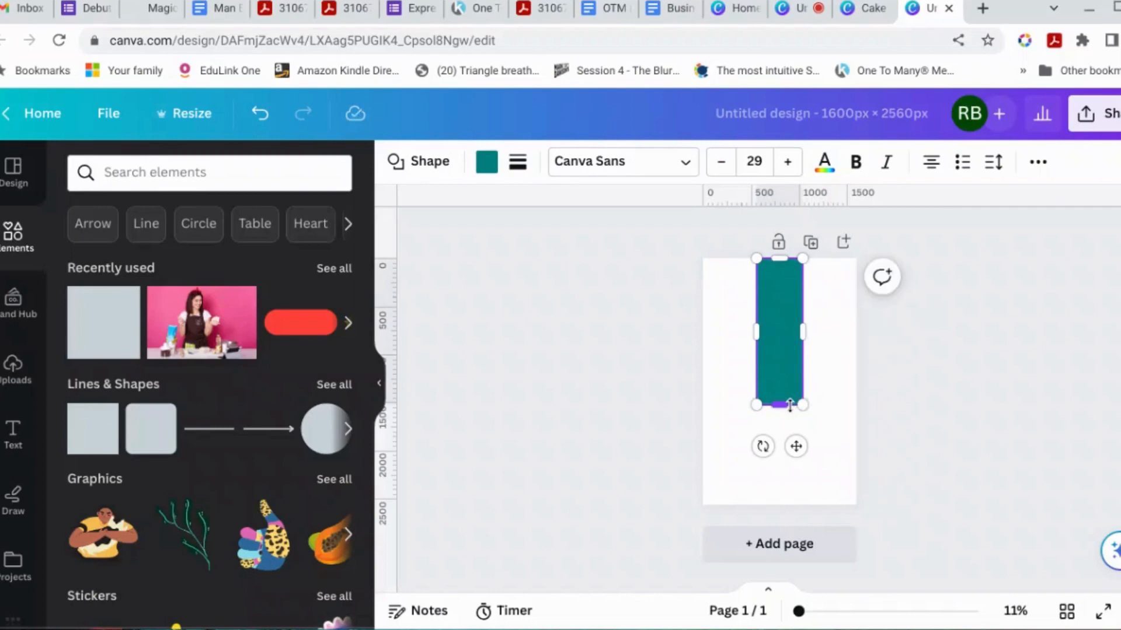
drag(790, 405, 802, 488)
Step: Set the page background to the solid pink default colour
click(721, 338)
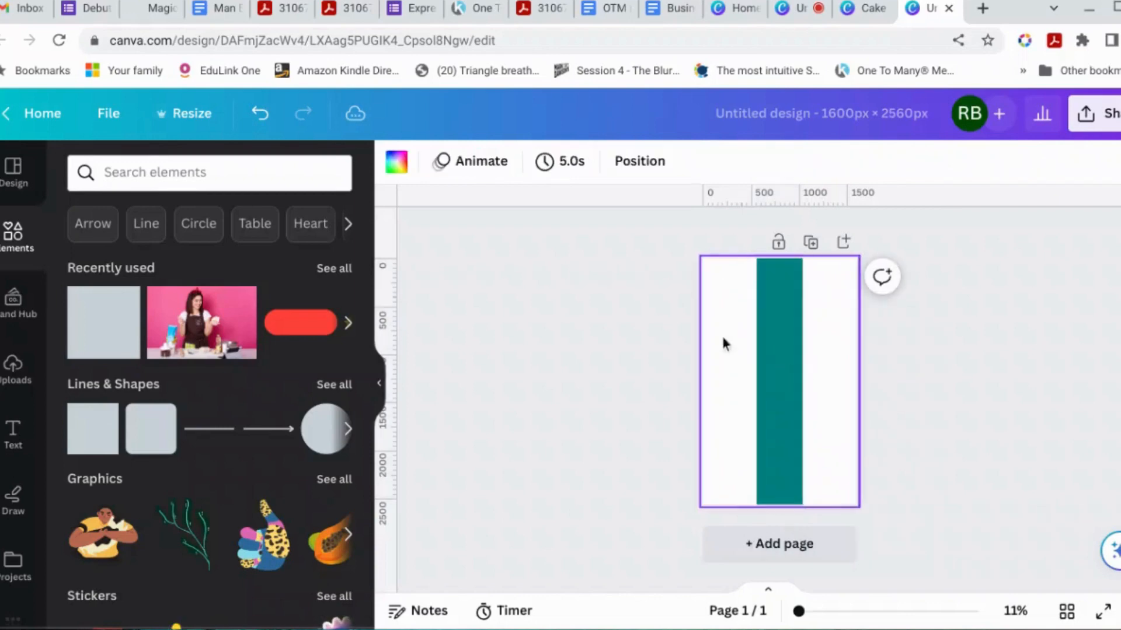
click(396, 161)
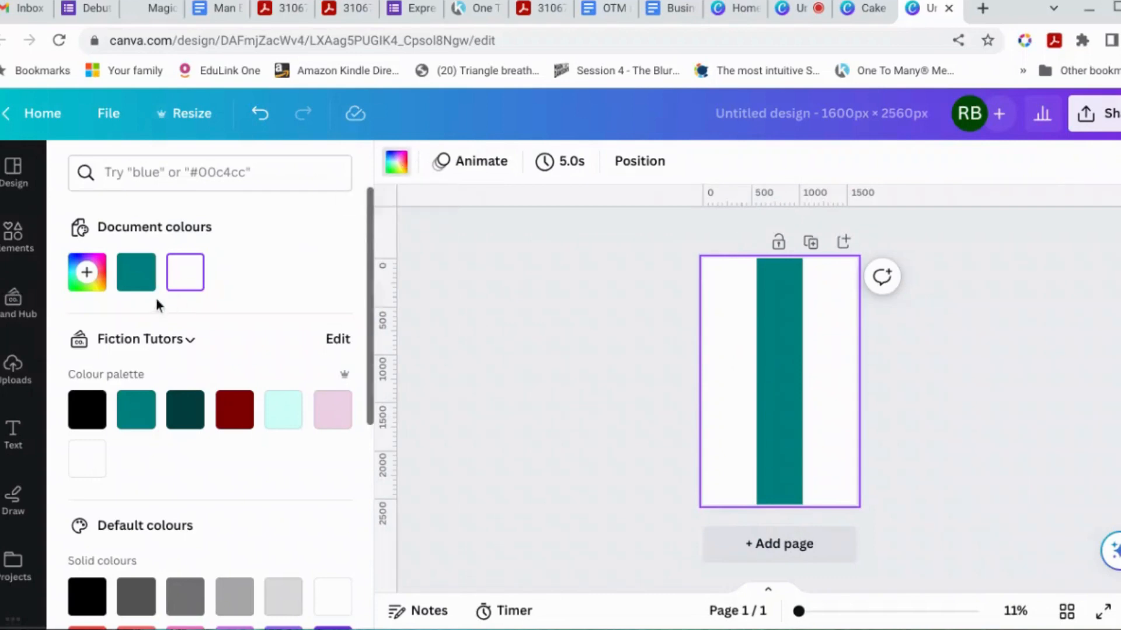
scroll(157, 327, down, 5)
click(183, 353)
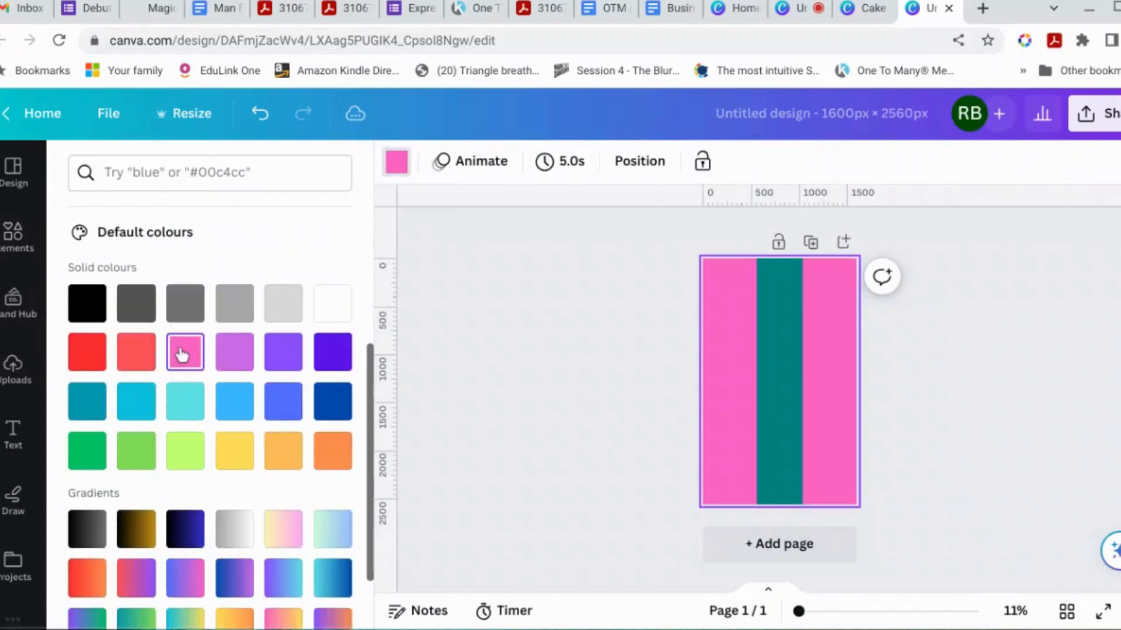
Step: Widen the teal rectangle to both side edges of the page, covering the whole background
click(785, 365)
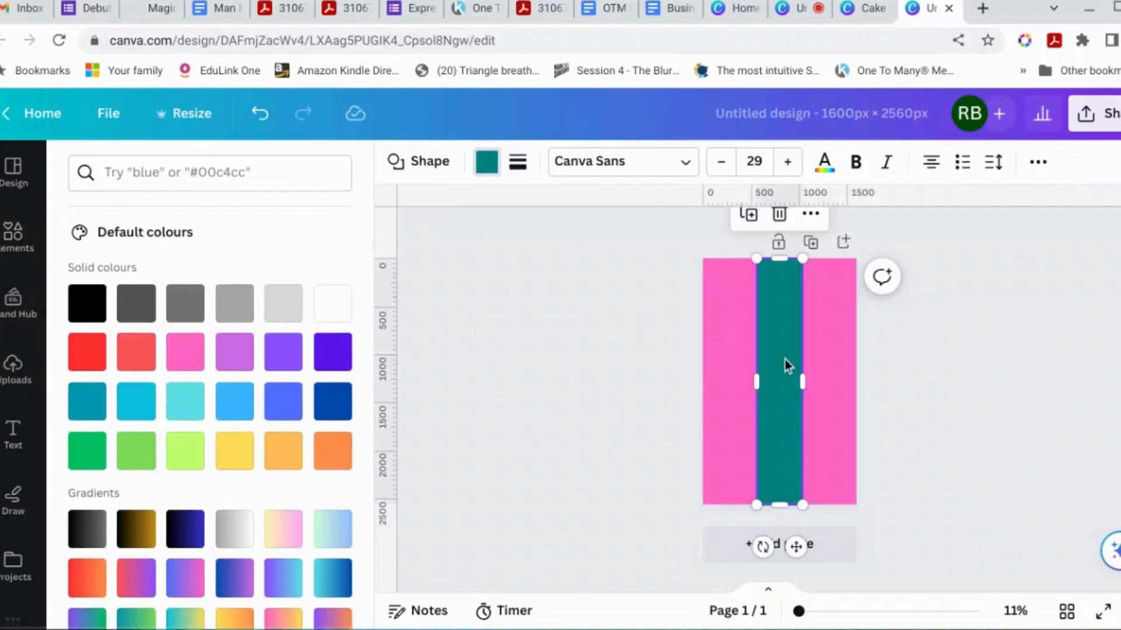
drag(803, 382, 860, 363)
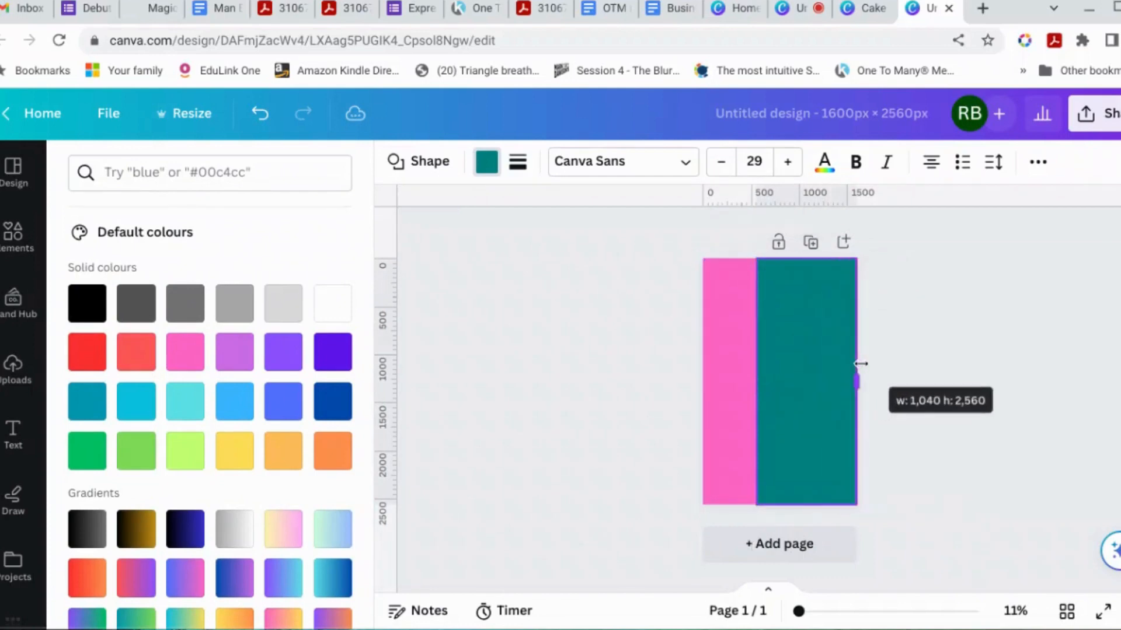
drag(757, 381, 703, 380)
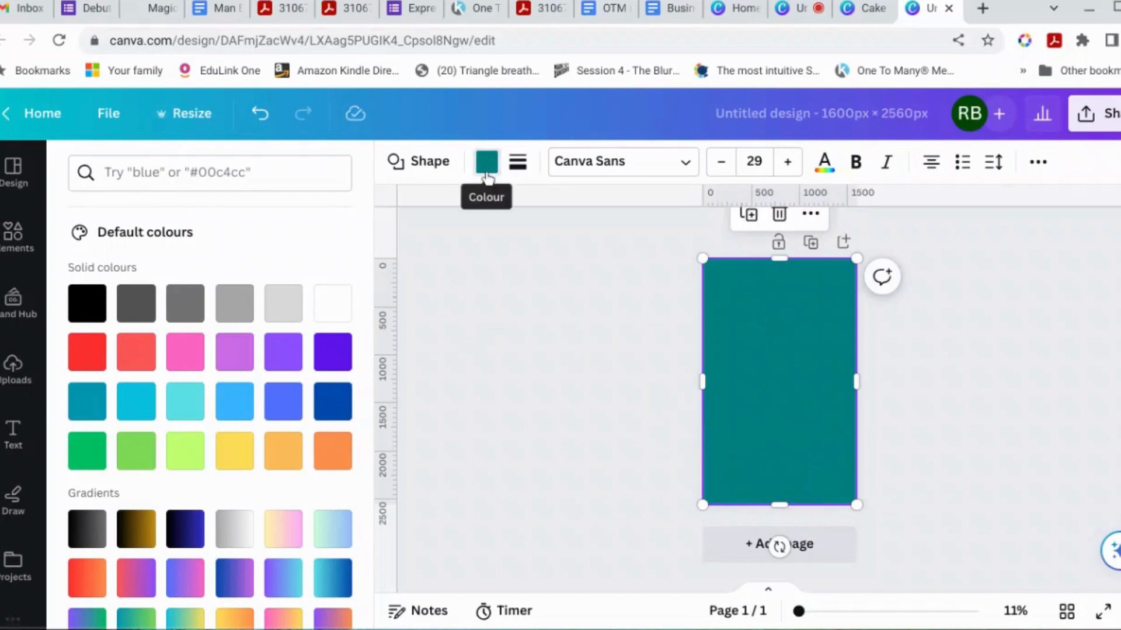
Step: Fill the rectangle with the default turquoise-to-dark-blue gradient
click(487, 175)
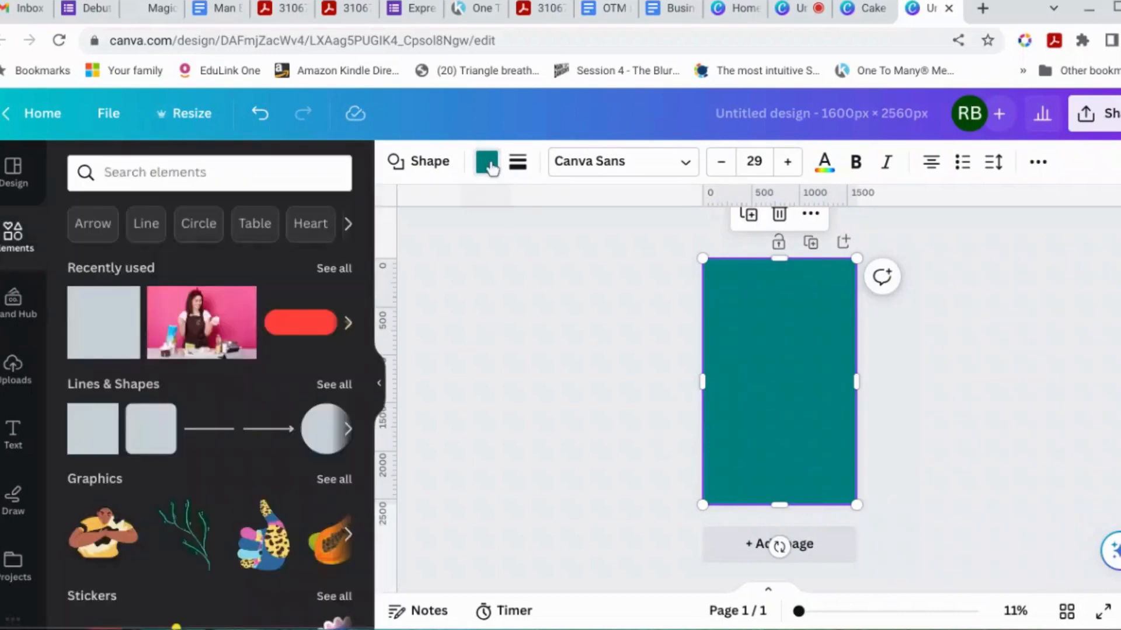
click(492, 167)
scroll(356, 275, down, 6)
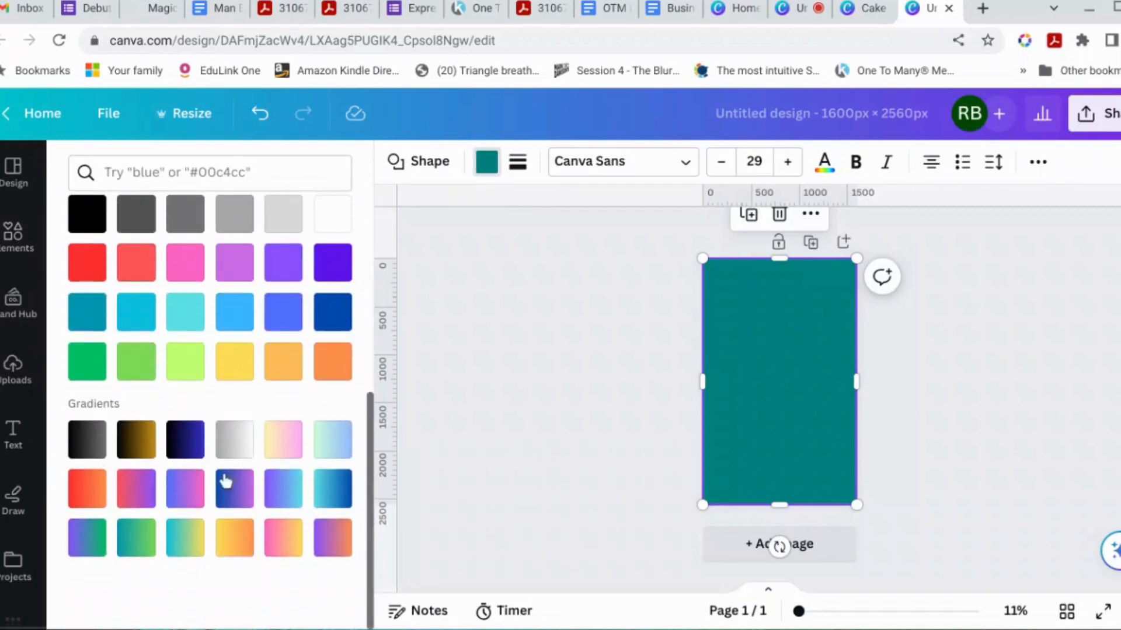
click(244, 451)
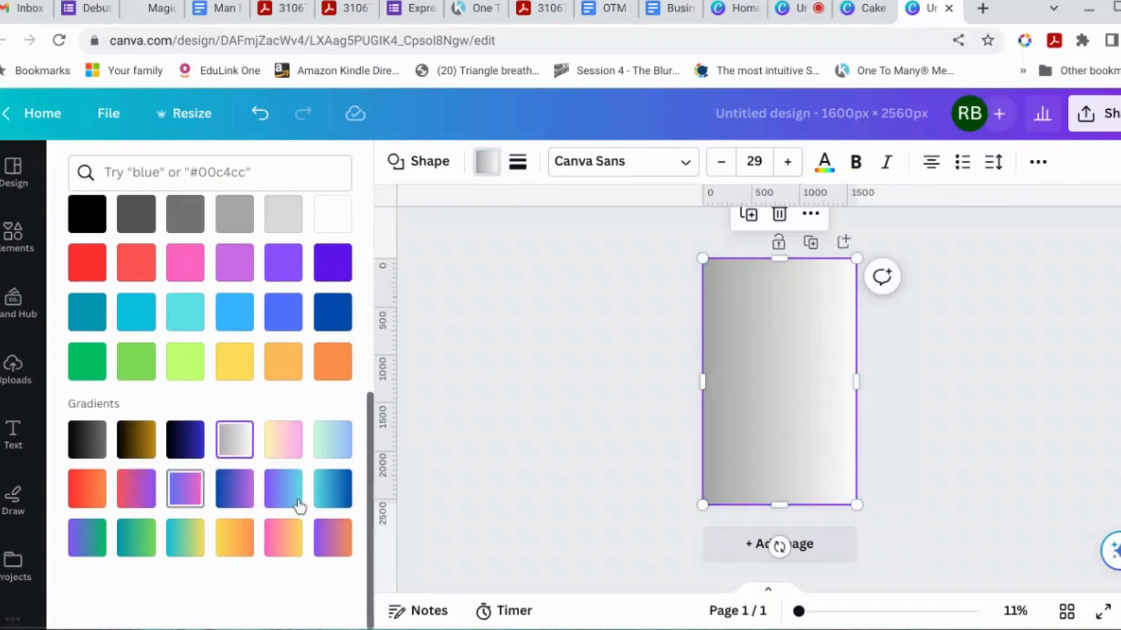
click(334, 501)
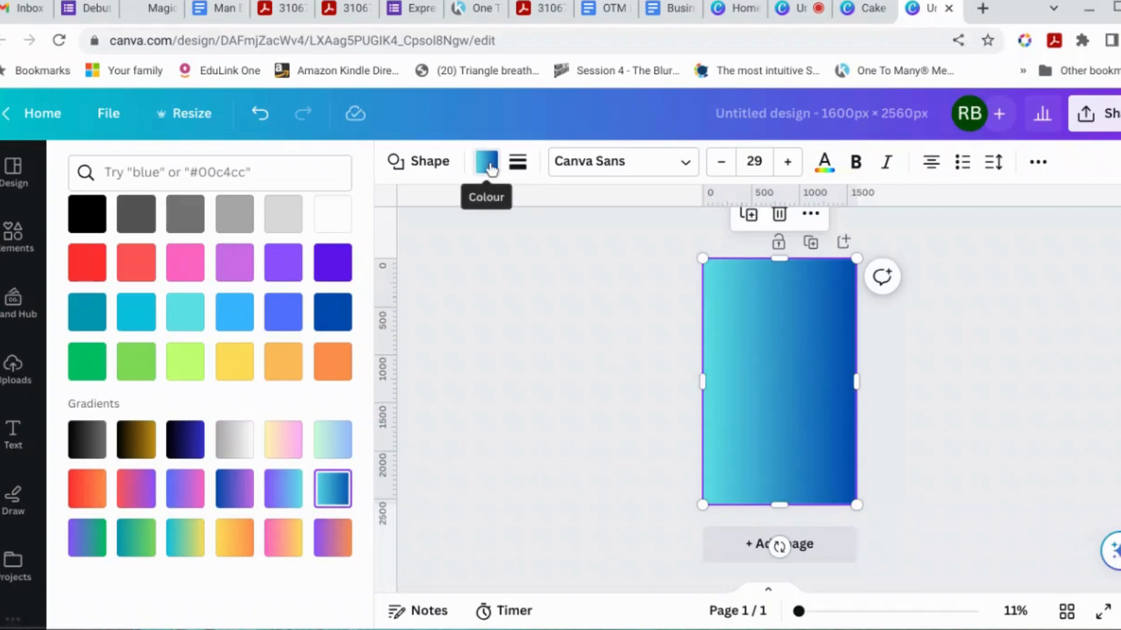
Step: Set the rectangle's gradient style to vertical, with turquoise at the upper edge fading down to dark blue
scroll(331, 384, up, 5)
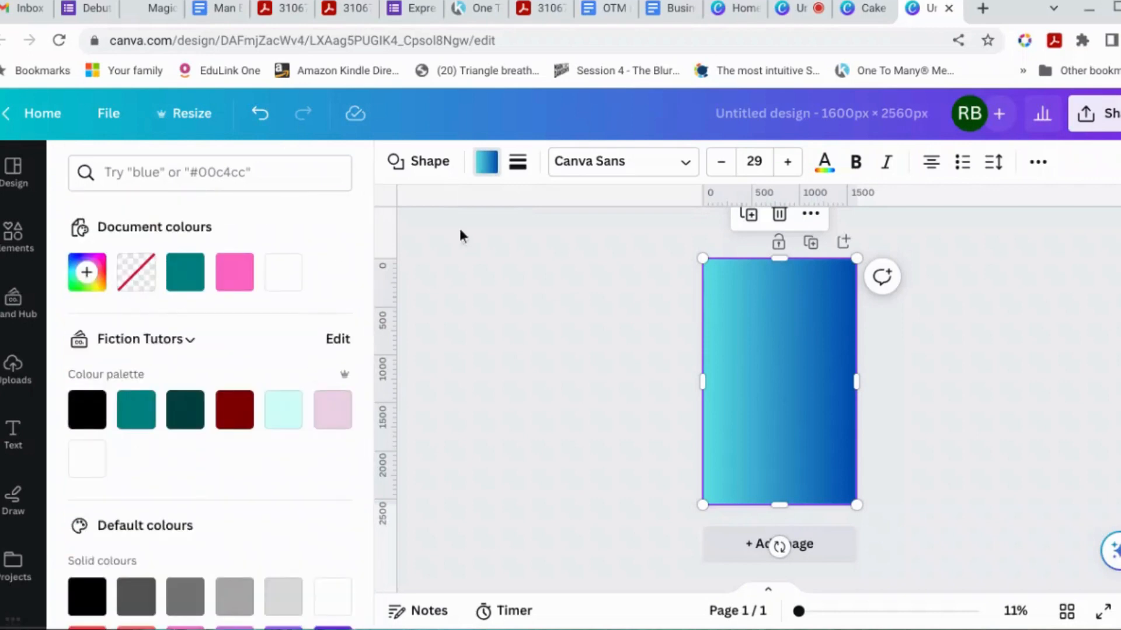
click(489, 168)
click(490, 170)
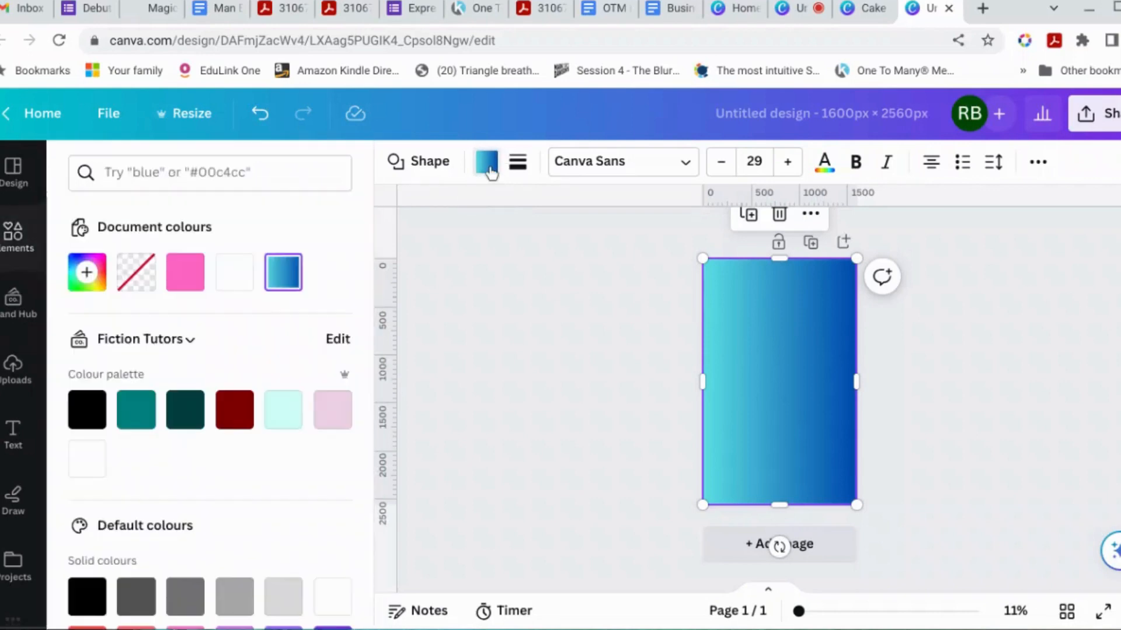
click(285, 278)
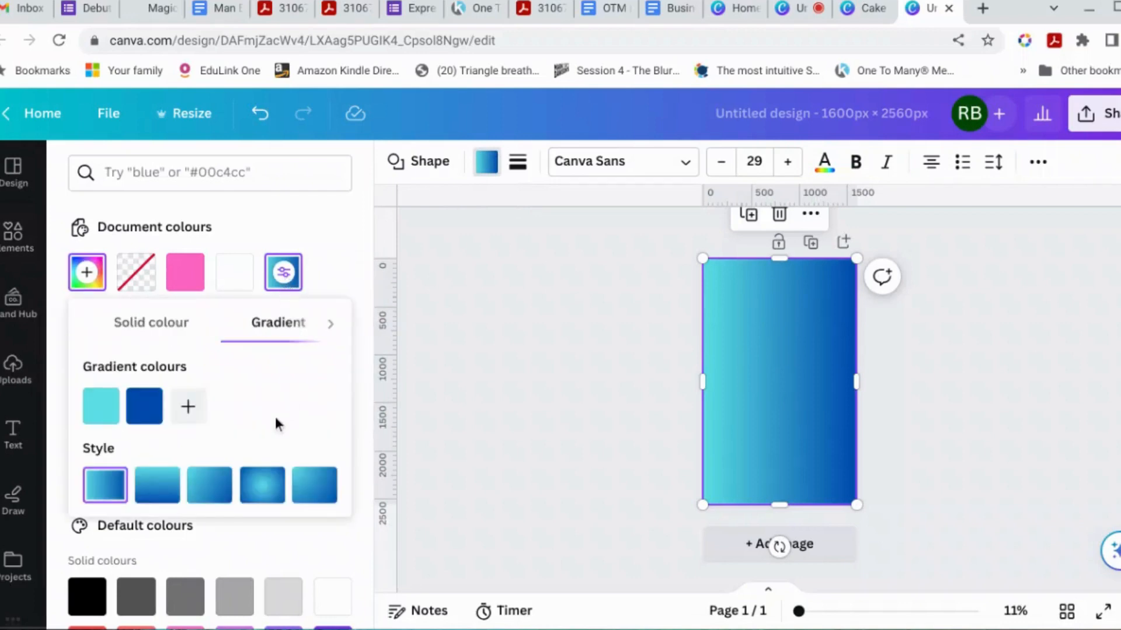
click(156, 494)
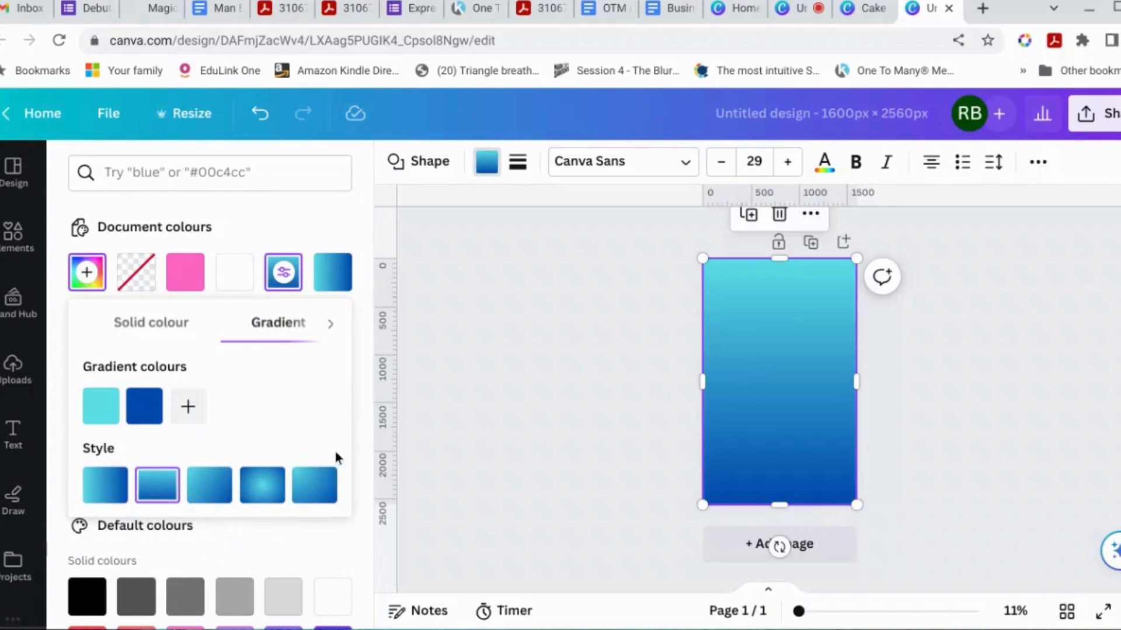
click(324, 490)
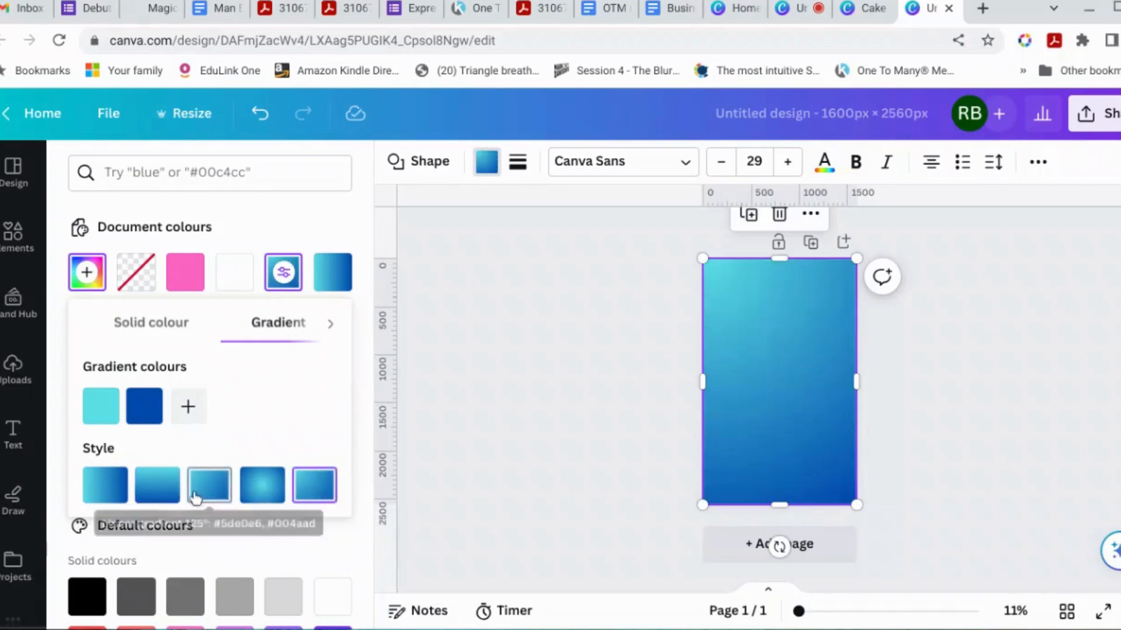
click(163, 489)
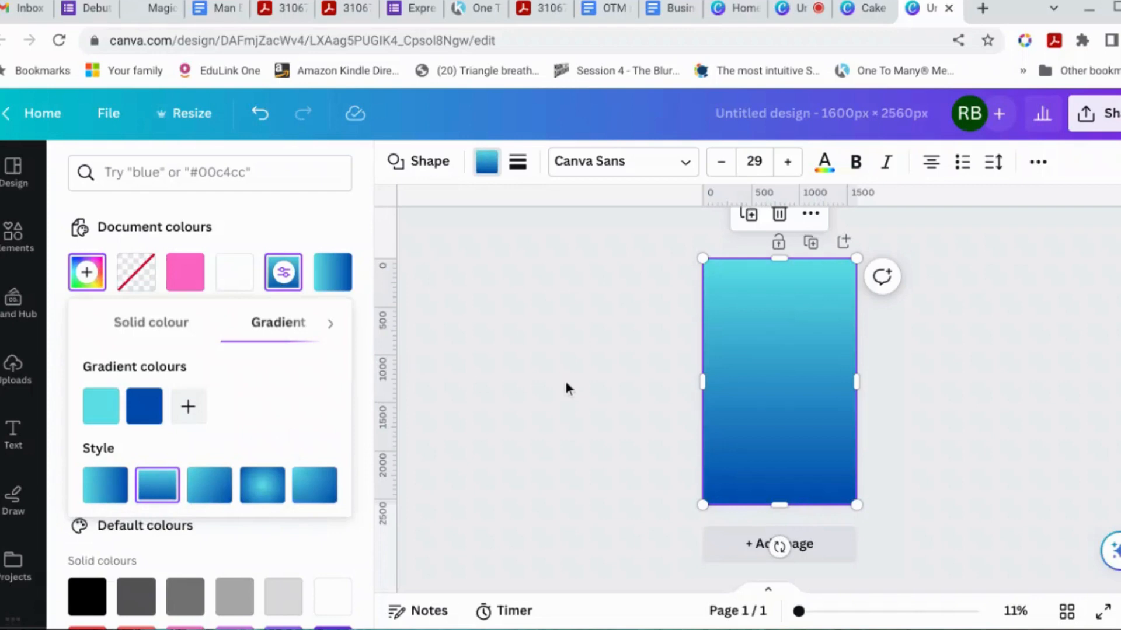
Step: Add two more #004AAD colour stops to the end of the rectangle's gradient
click(189, 407)
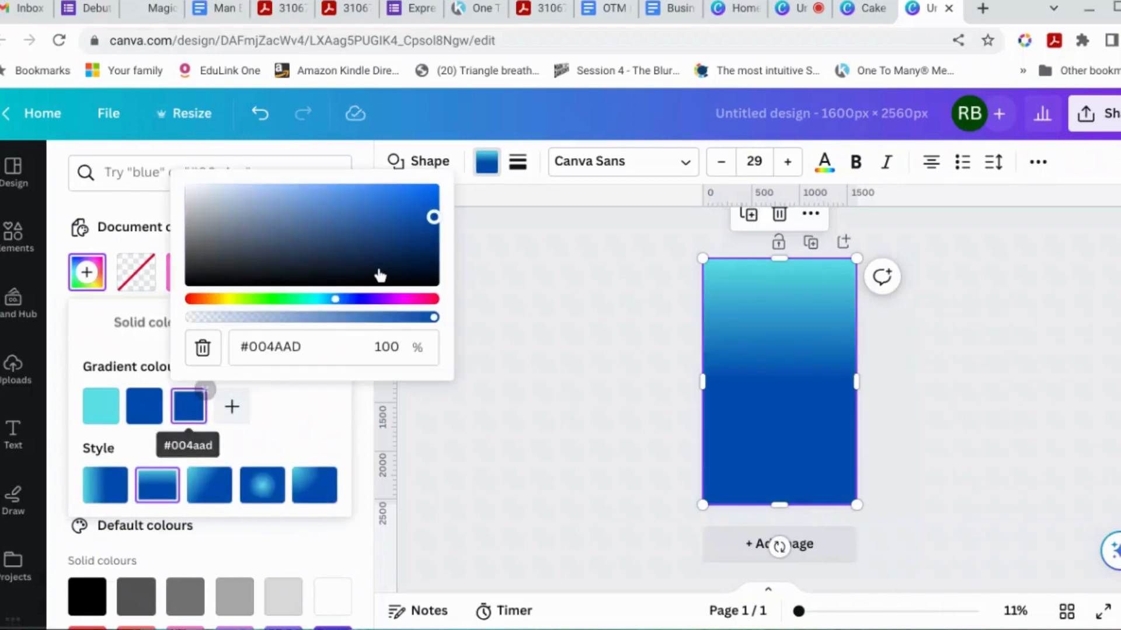
click(232, 407)
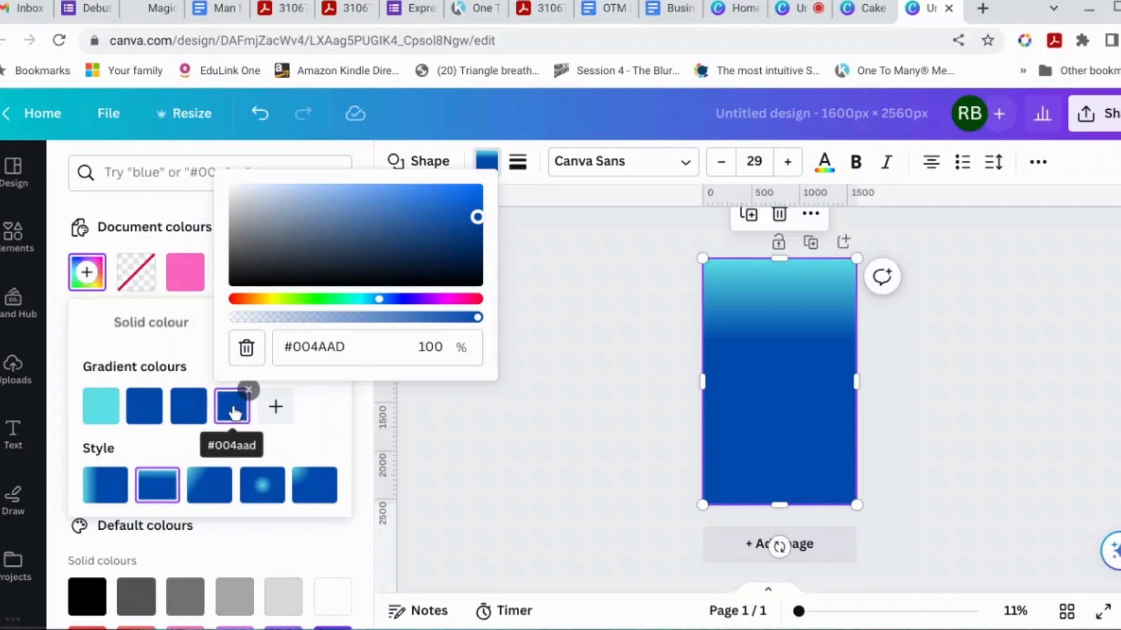
key(Escape)
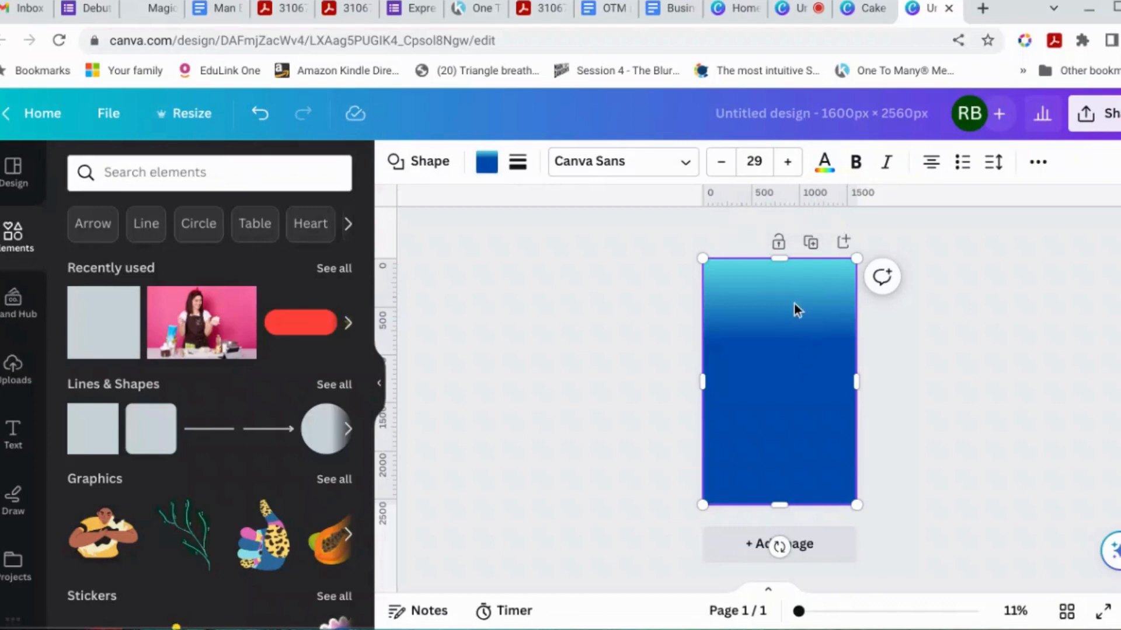
Step: Try the turquoise stop in other positions among the gradient colours and return it to first place
click(500, 170)
click(284, 273)
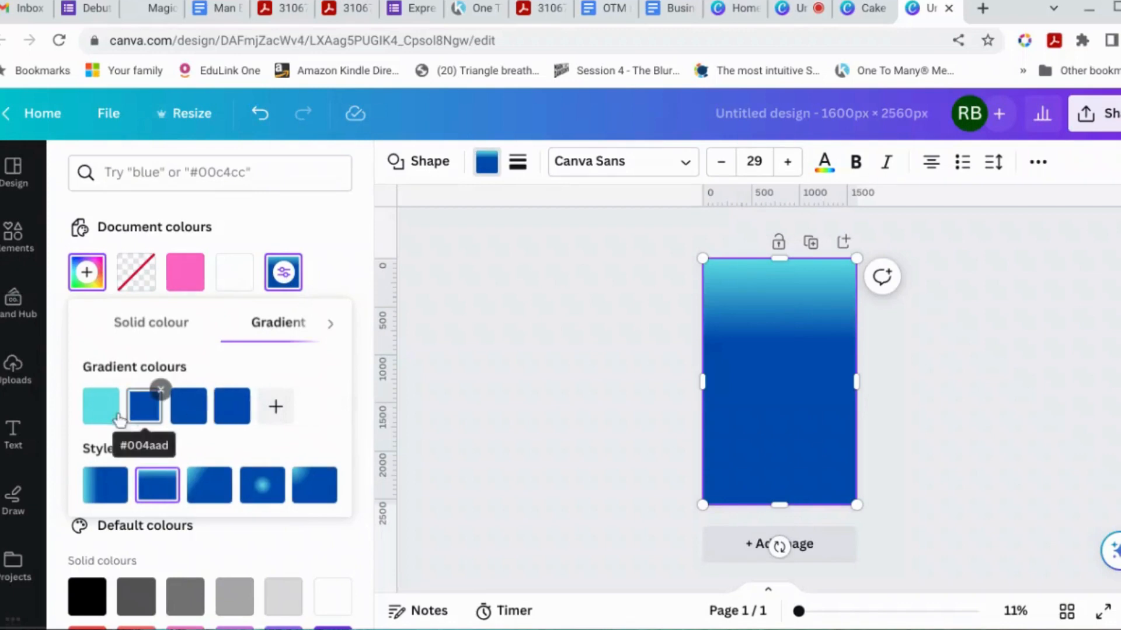
drag(105, 418, 84, 407)
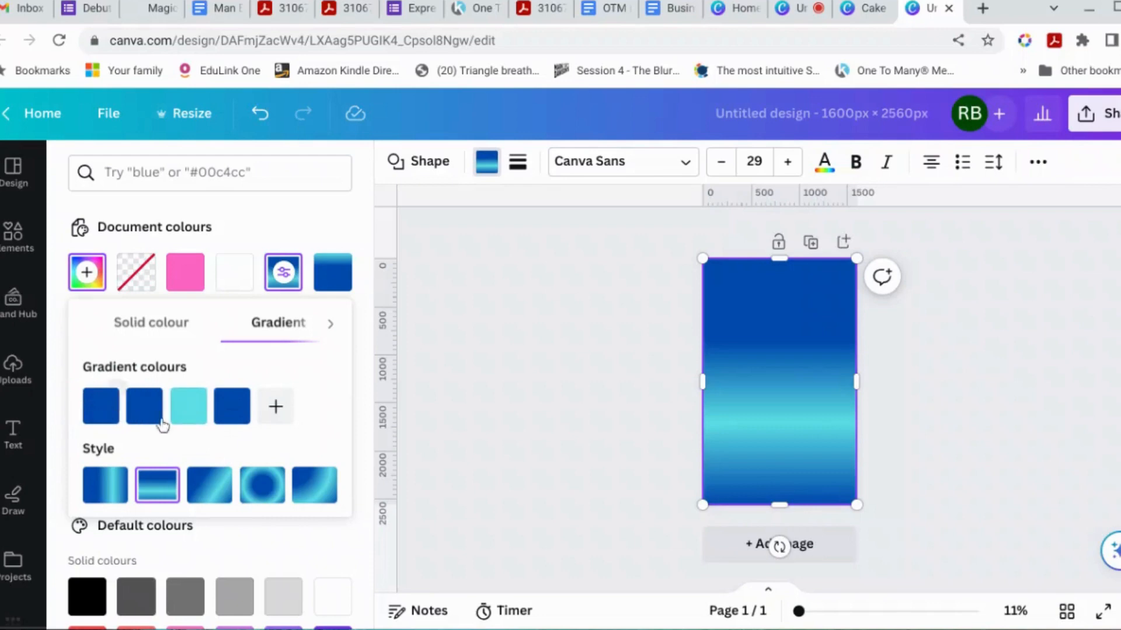
drag(196, 413, 71, 402)
mouse_move(195, 411)
mouse_down()
mouse_move(145, 407)
mouse_move(178, 407)
mouse_up()
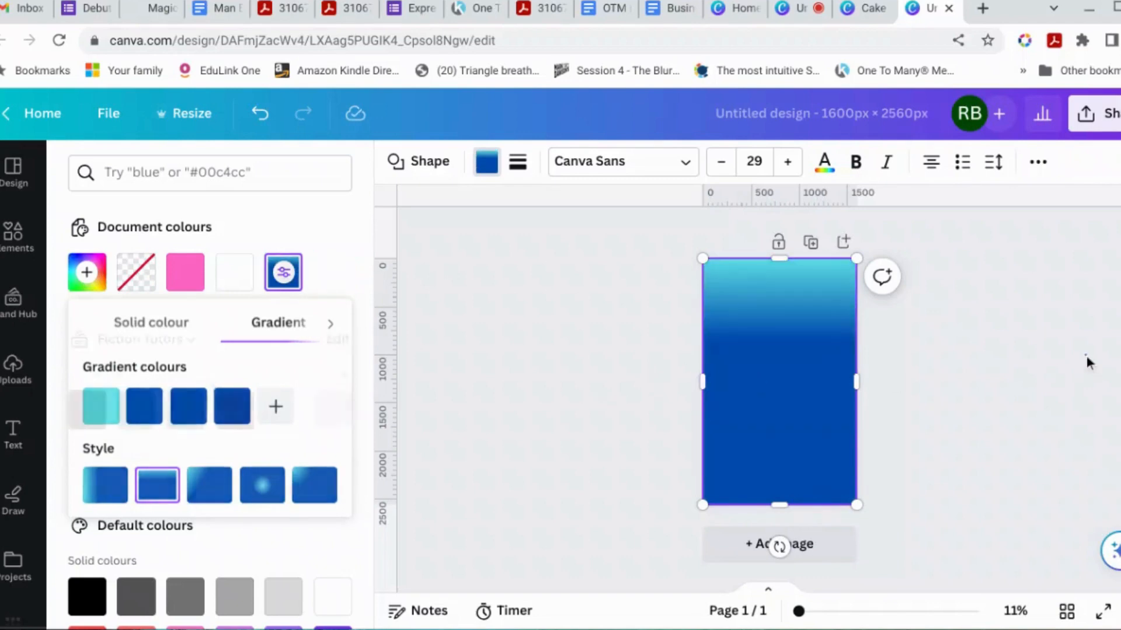
key(Escape)
Step: Set the opacity of the first three gradient colours to 0%, keeping only the last #004AAD stop opaque
click(482, 165)
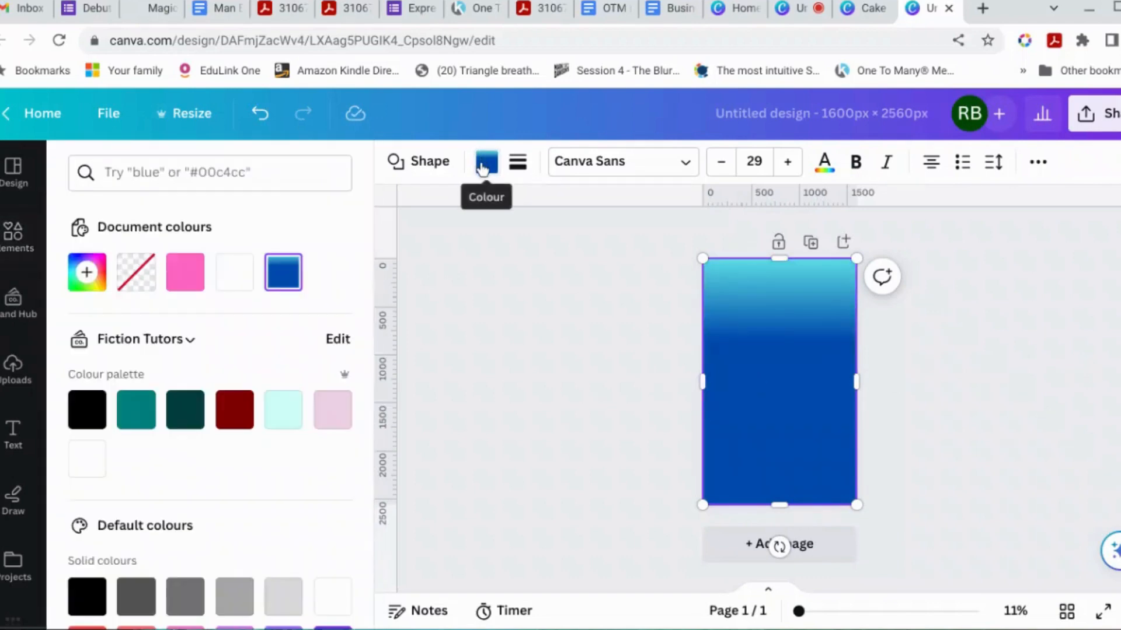
click(284, 273)
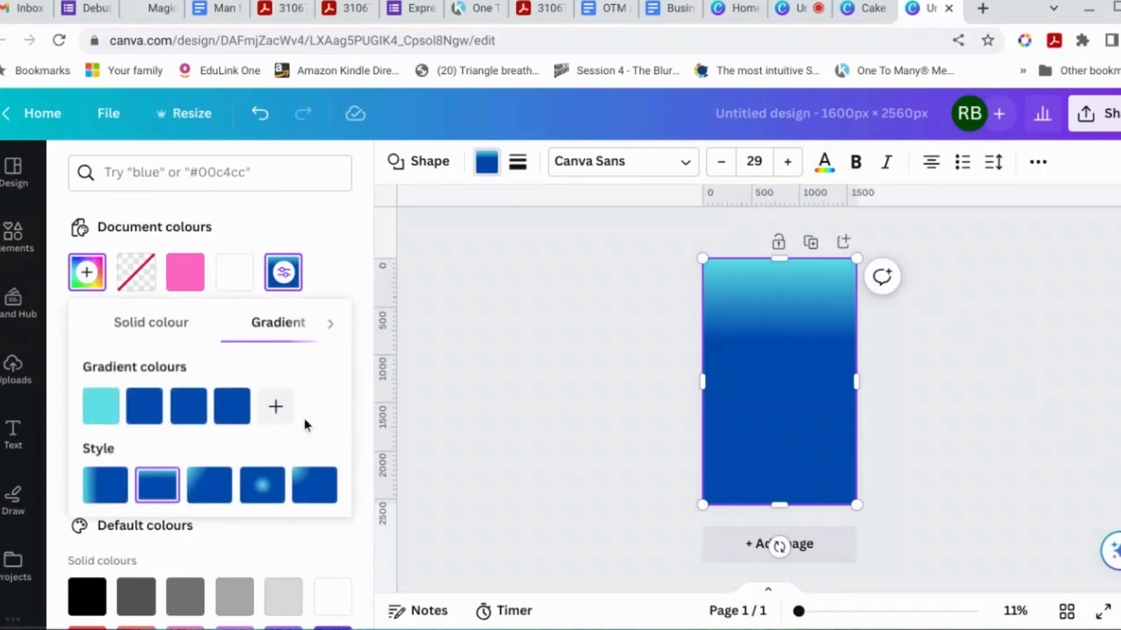
click(102, 414)
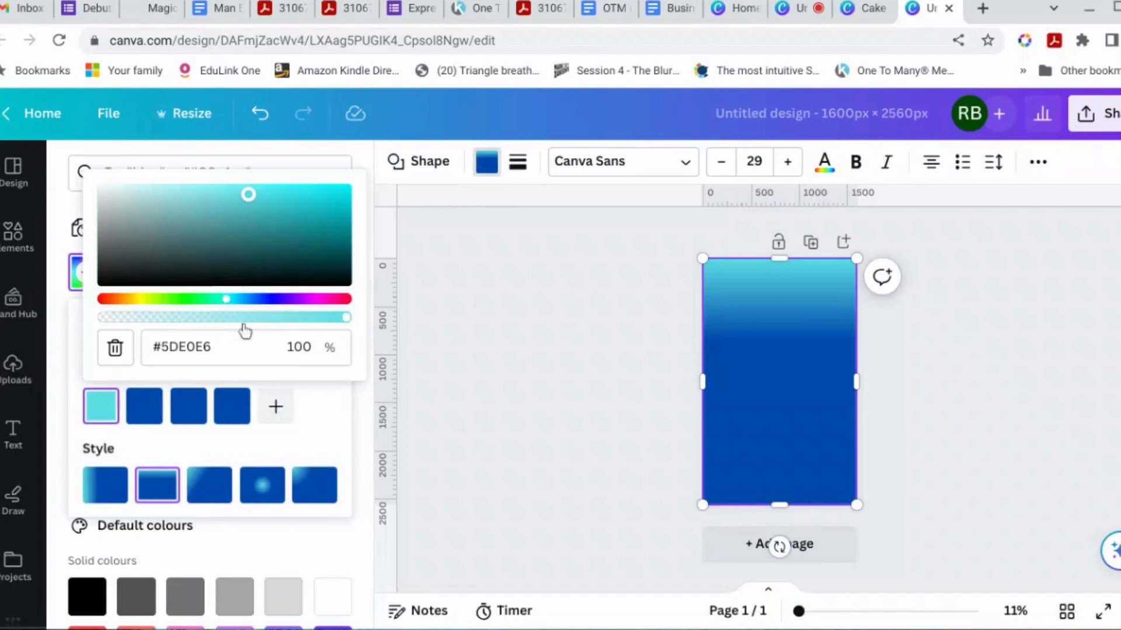
drag(349, 324, 84, 324)
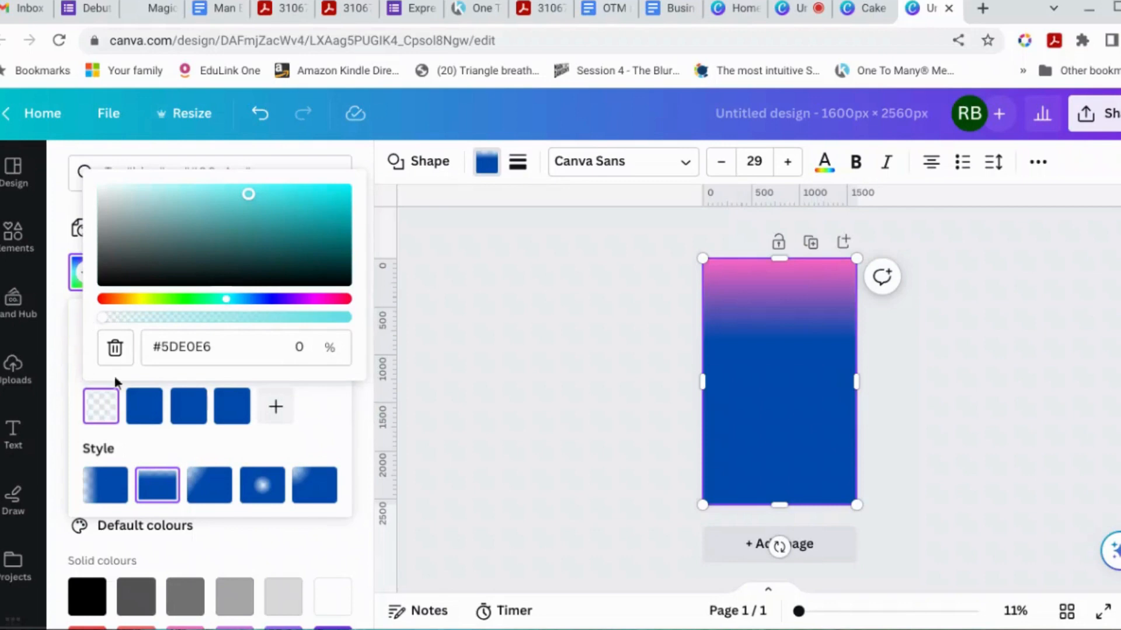
click(152, 413)
drag(390, 320, 95, 313)
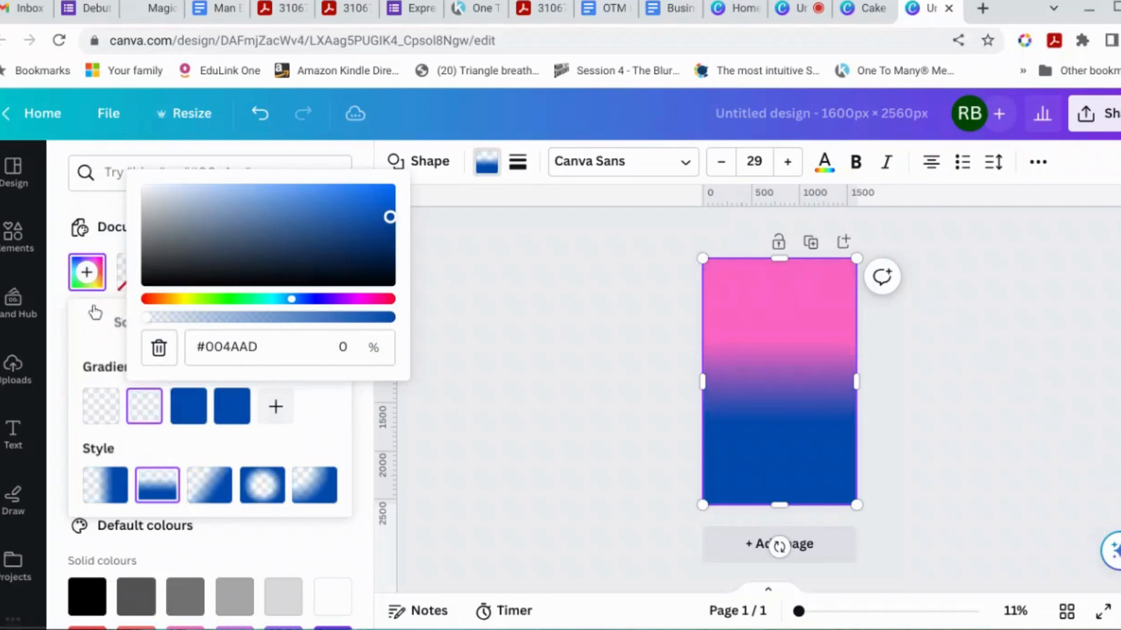
click(195, 413)
drag(435, 318, 143, 312)
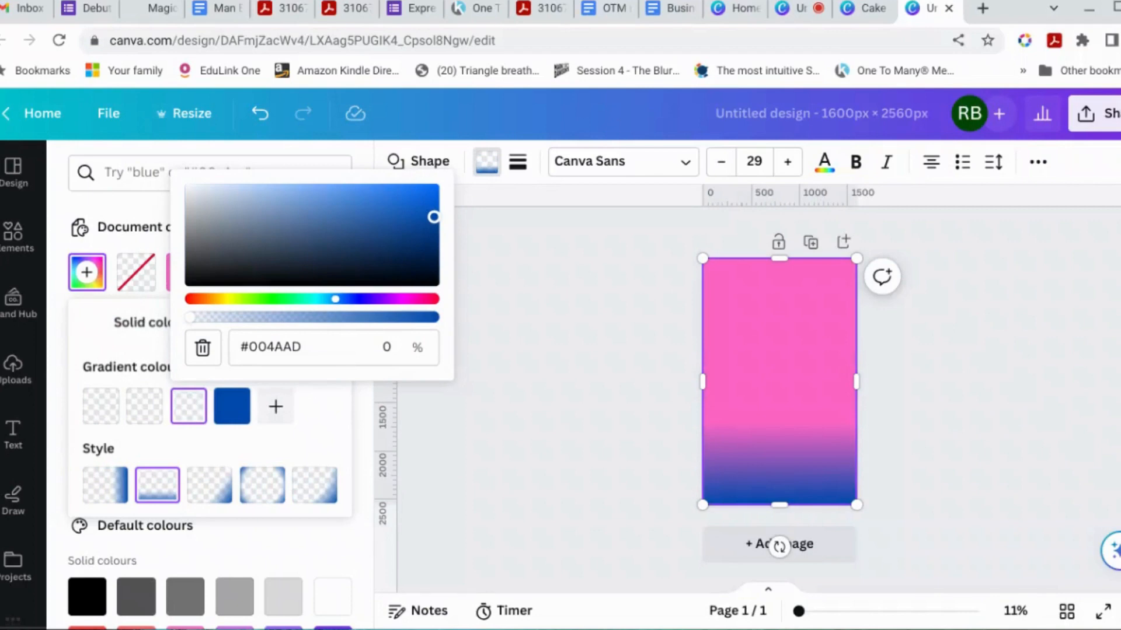
Step: Set the opacity of the rectangle's third gradient colour to 42% and deselect the rectangle
drag(193, 317, 293, 320)
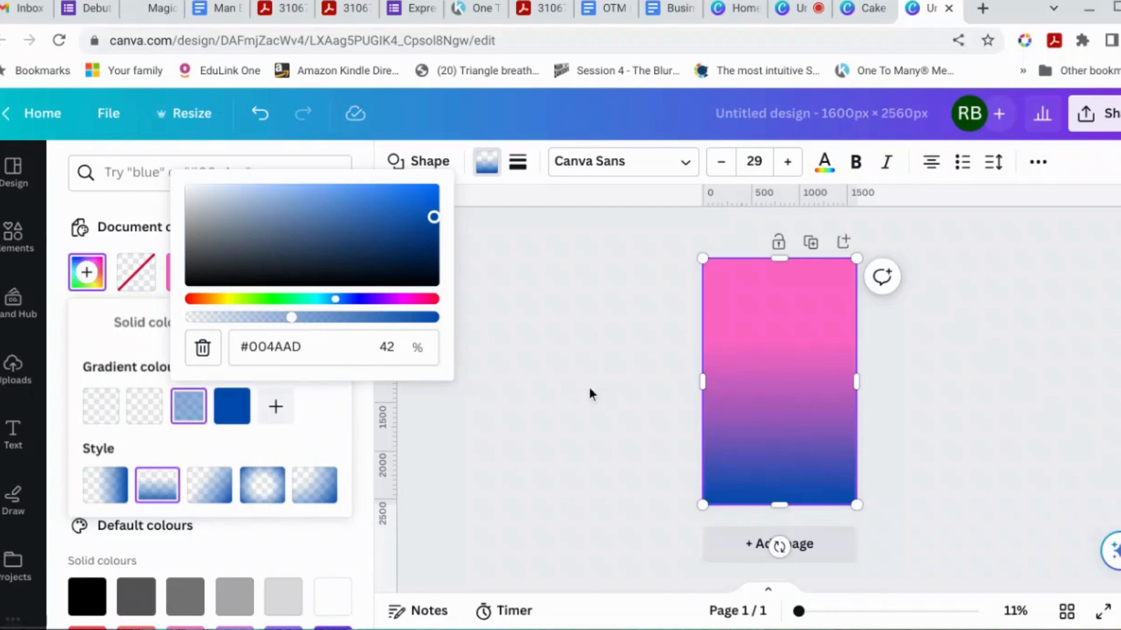
key(Escape)
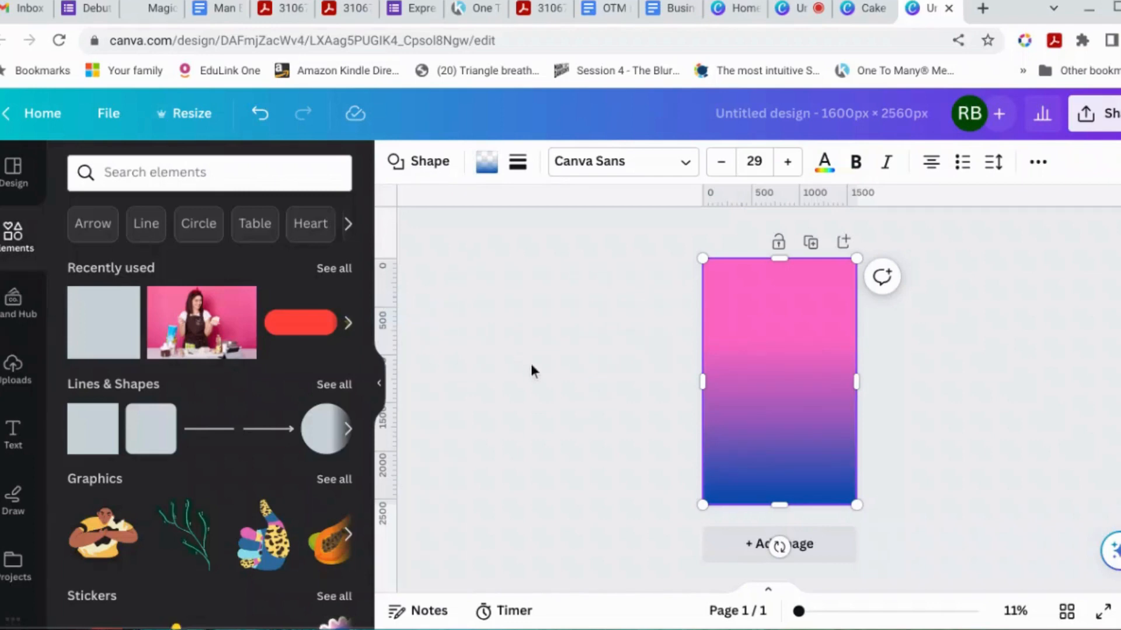
click(583, 374)
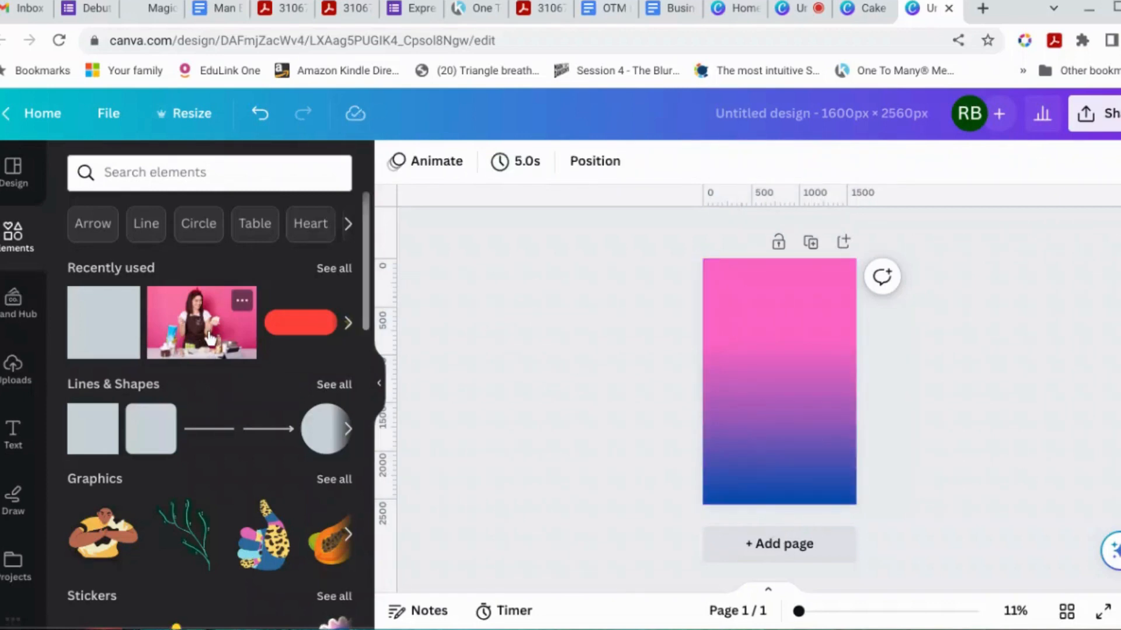
Step: Add the recently used photo of the woman baking, enlarge it past the page's width and position her centrally on the cover
drag(210, 339, 394, 352)
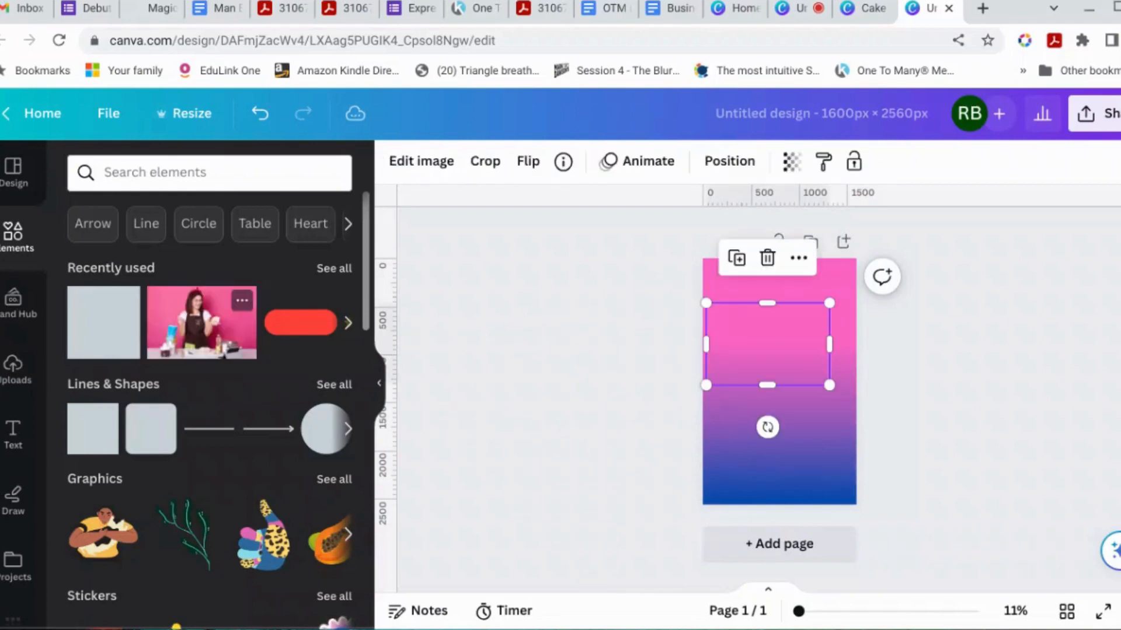
drag(829, 303, 959, 216)
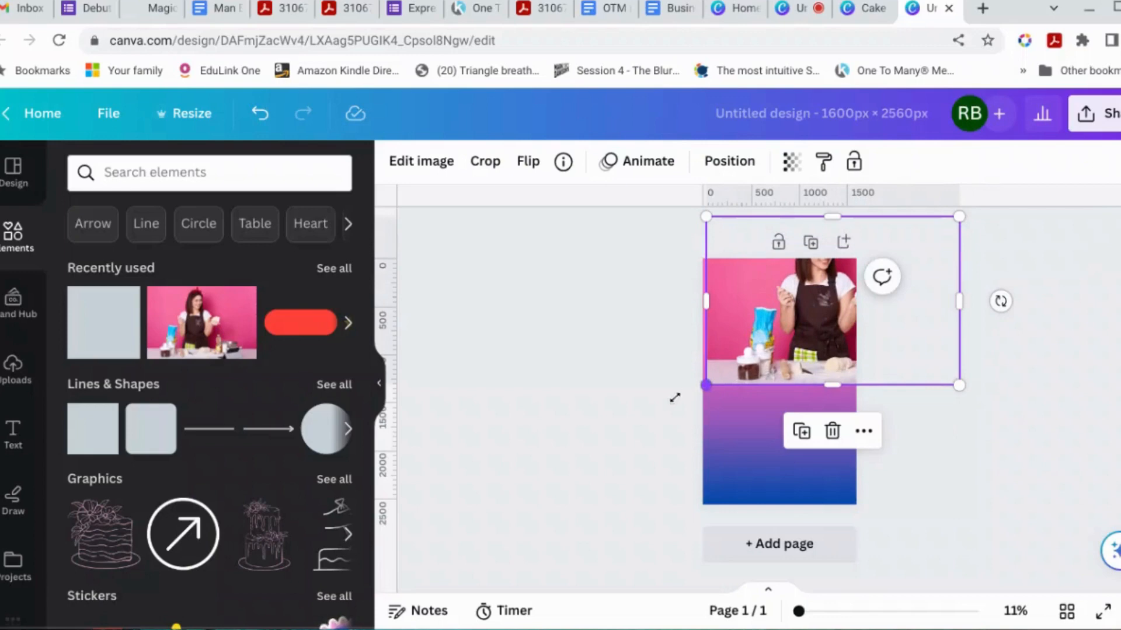
drag(675, 397, 632, 442)
drag(817, 398, 817, 417)
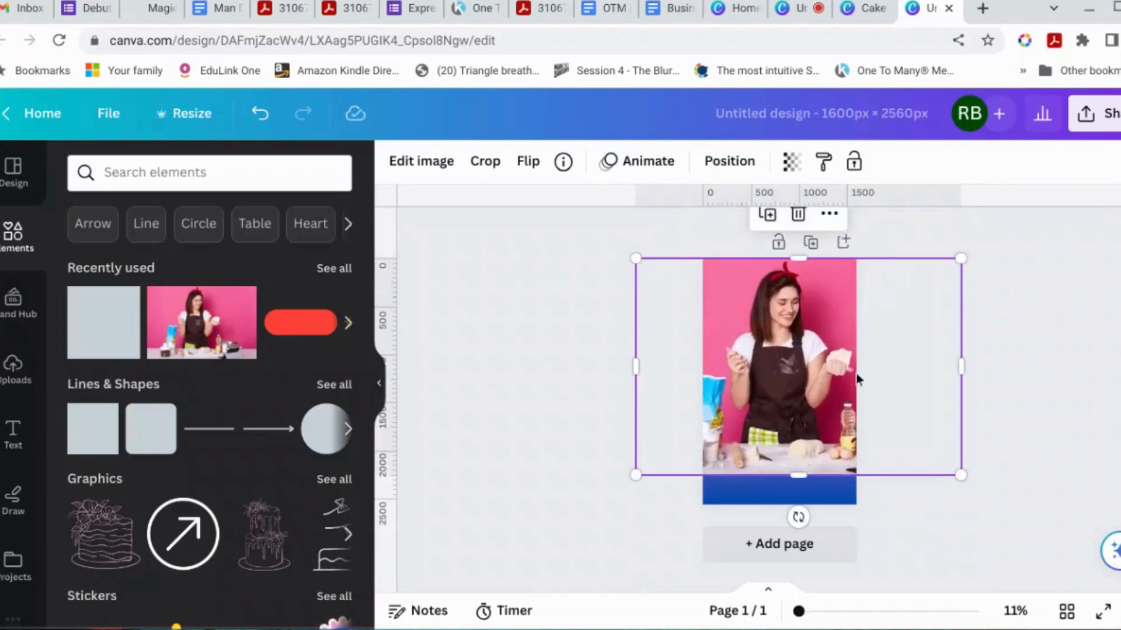
drag(960, 258, 938, 297)
drag(833, 352, 856, 342)
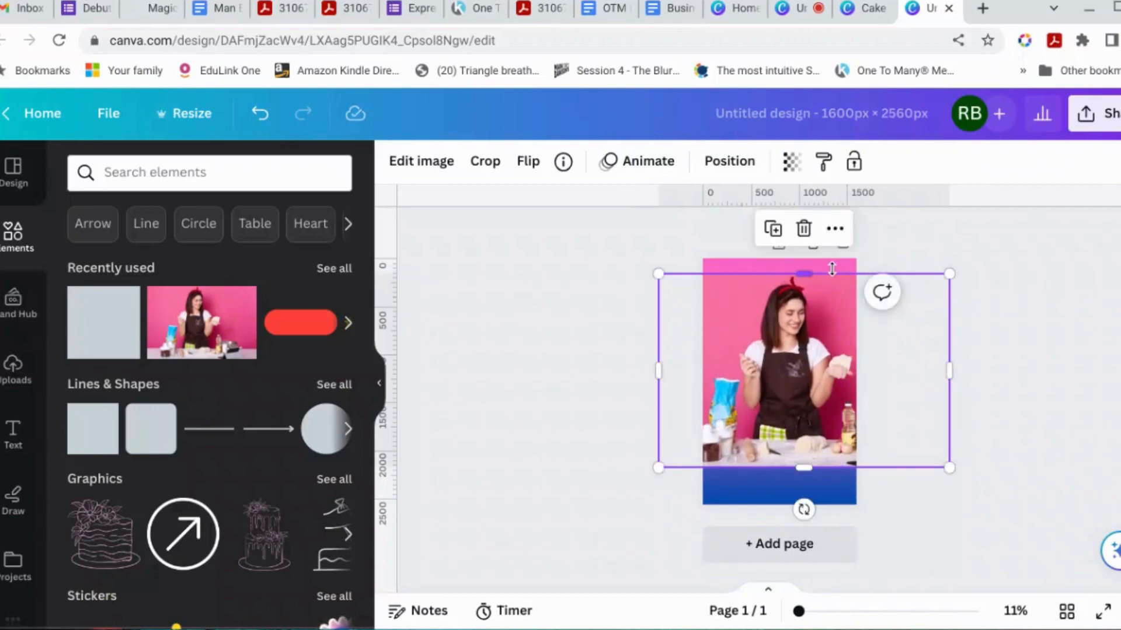
click(929, 255)
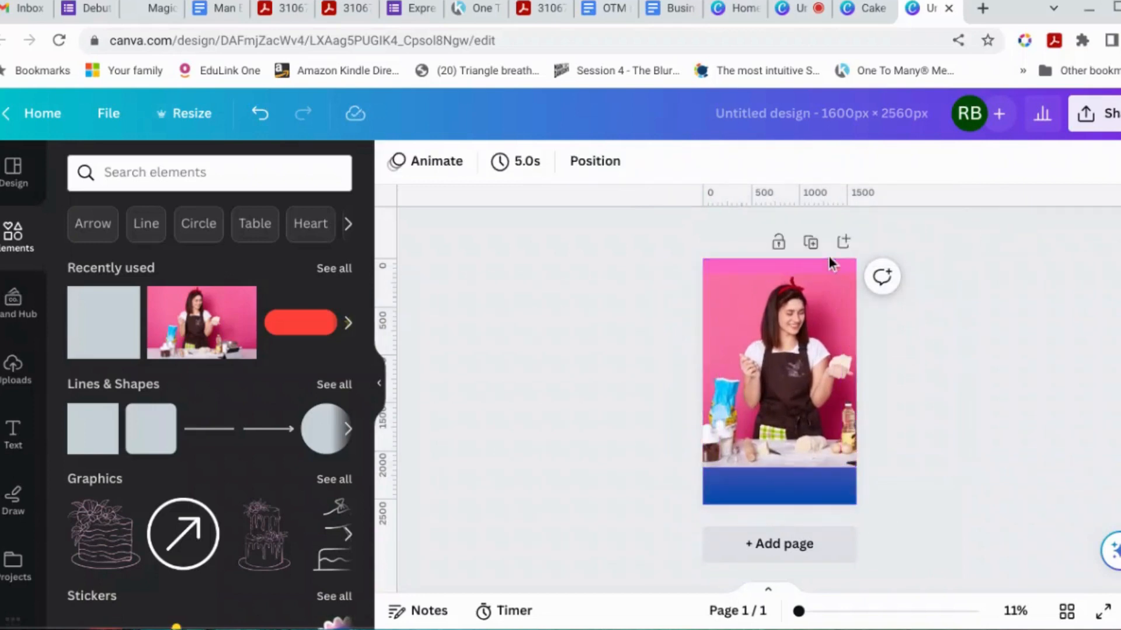
Step: Shift the gradient rectangle partly off the page and recolour the page background with the photo's pink, #F05E95
click(759, 265)
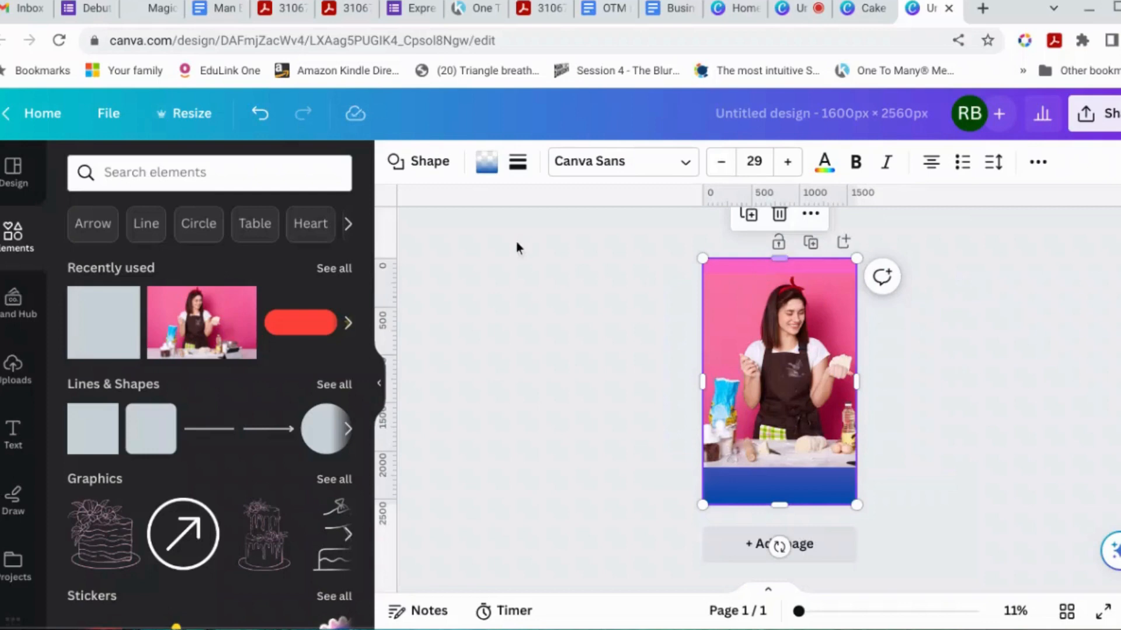
click(1105, 295)
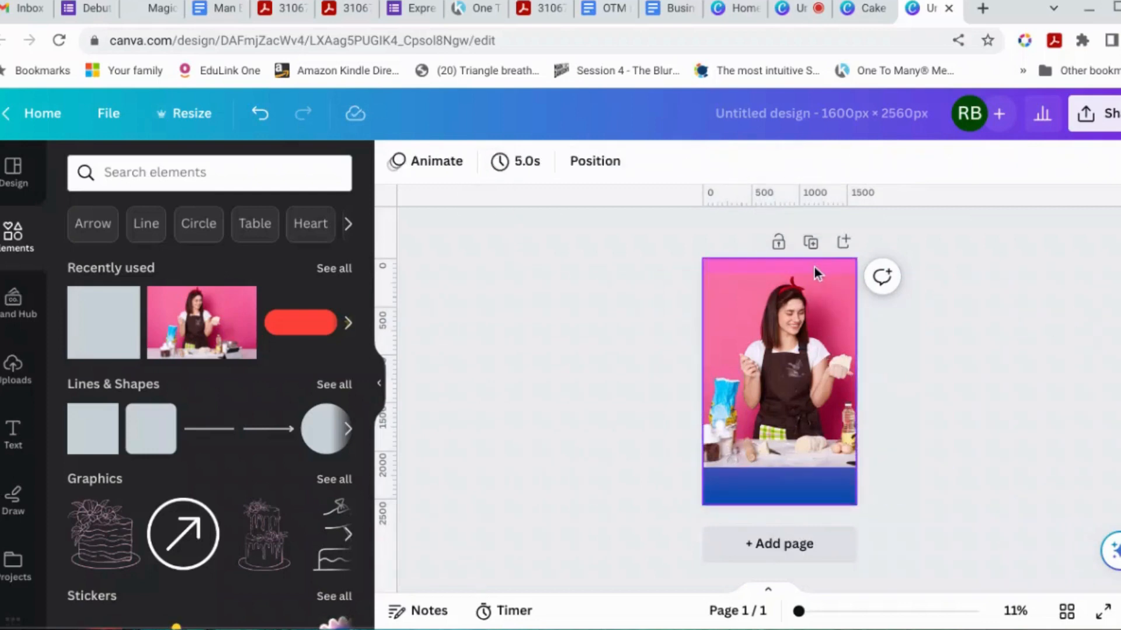
drag(814, 267, 691, 269)
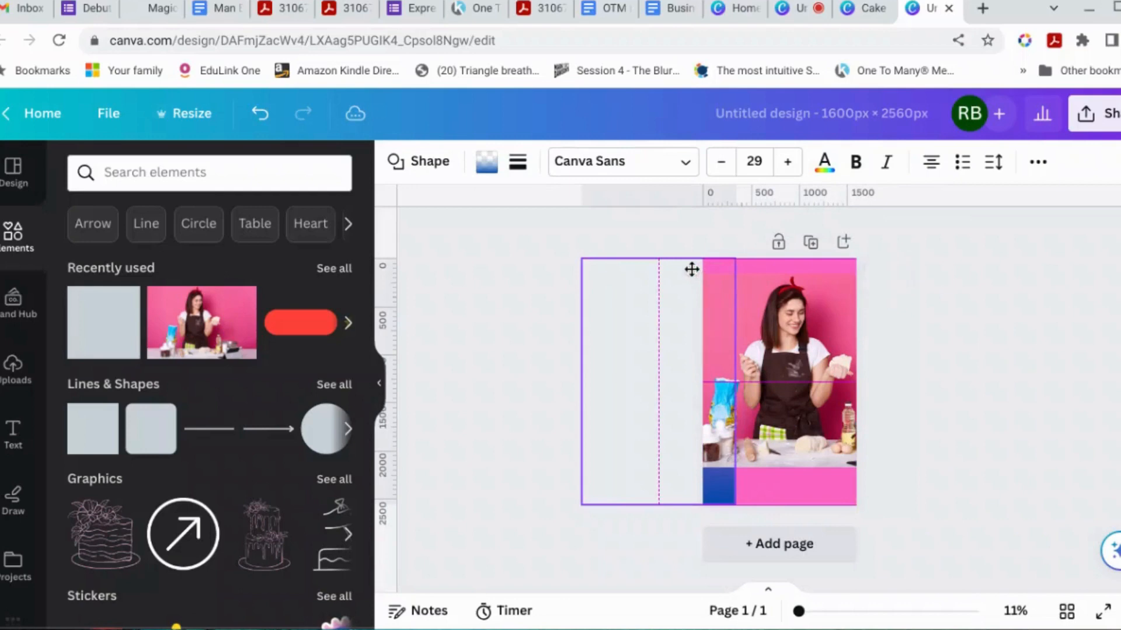
click(811, 262)
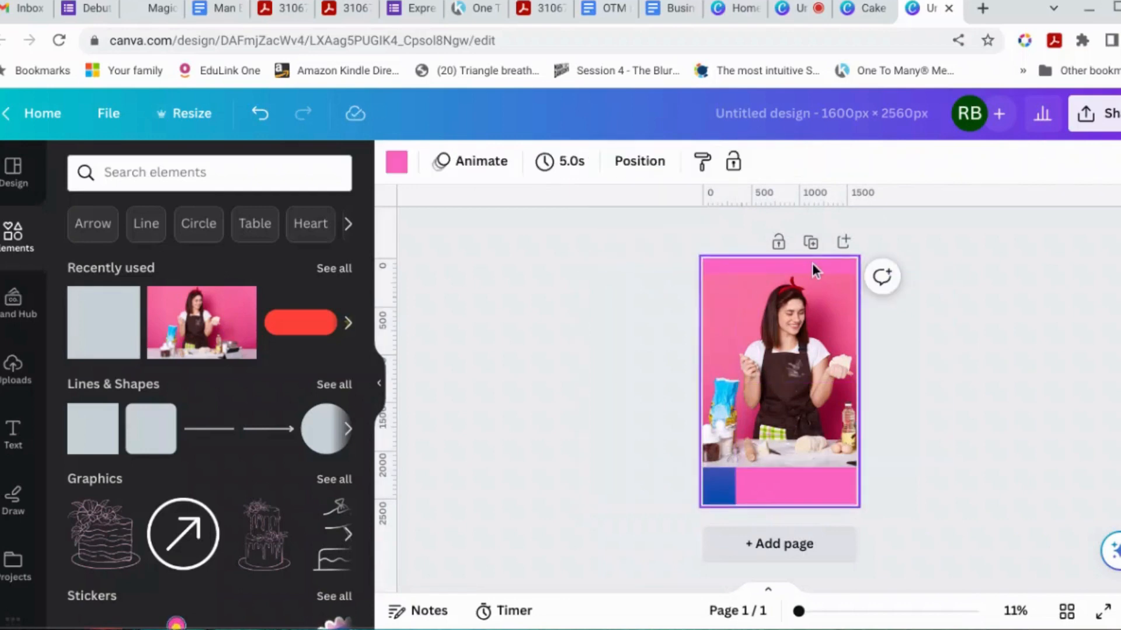
click(397, 161)
scroll(255, 436, down, 1)
click(138, 520)
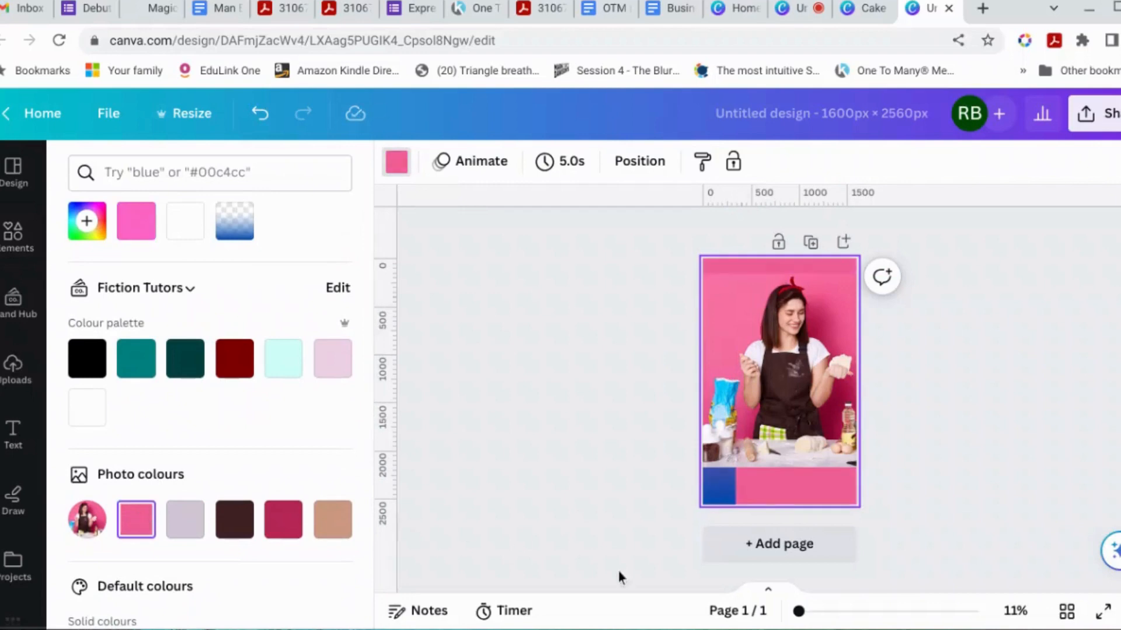
Step: Move the gradient rectangle back into alignment so it covers the whole page
drag(713, 494, 835, 497)
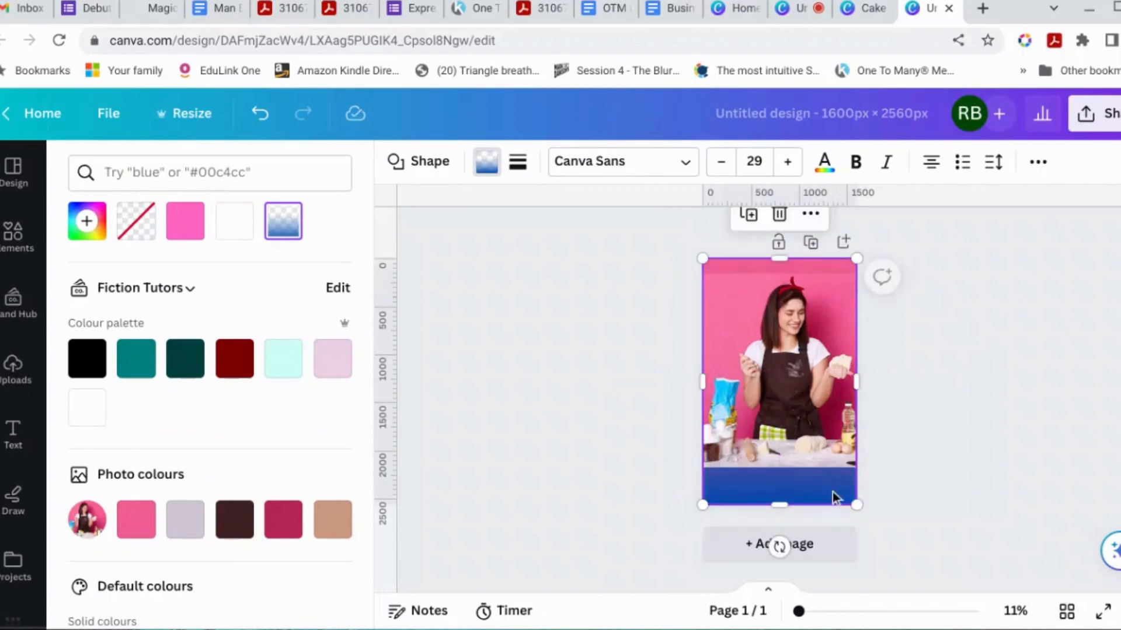
drag(832, 322, 819, 324)
click(975, 282)
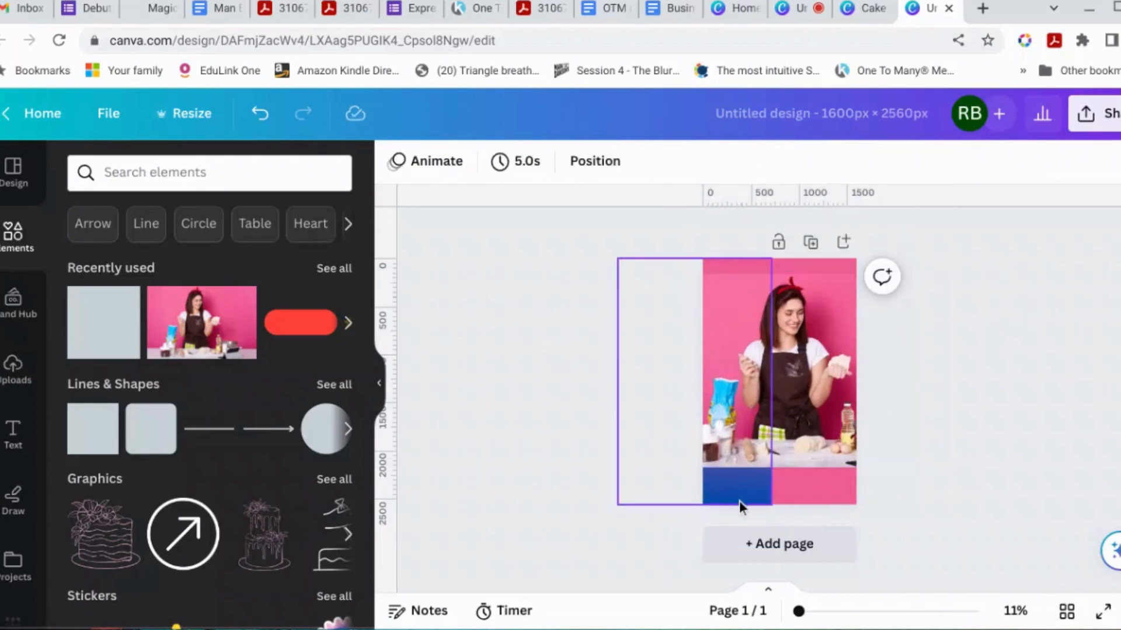
drag(739, 499, 826, 505)
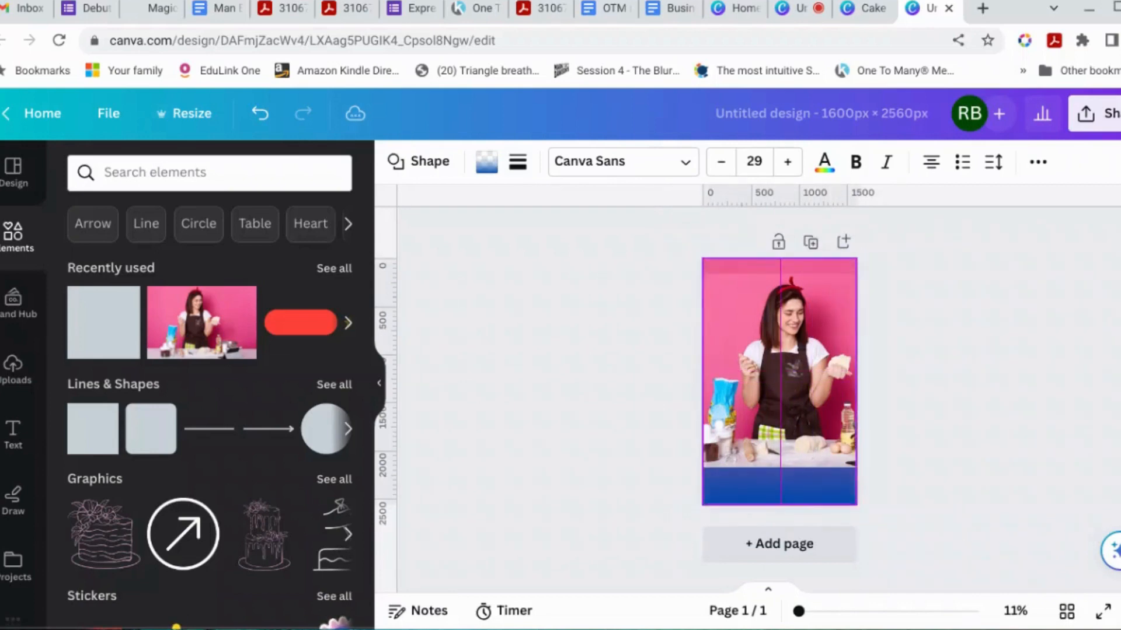
drag(826, 505, 824, 499)
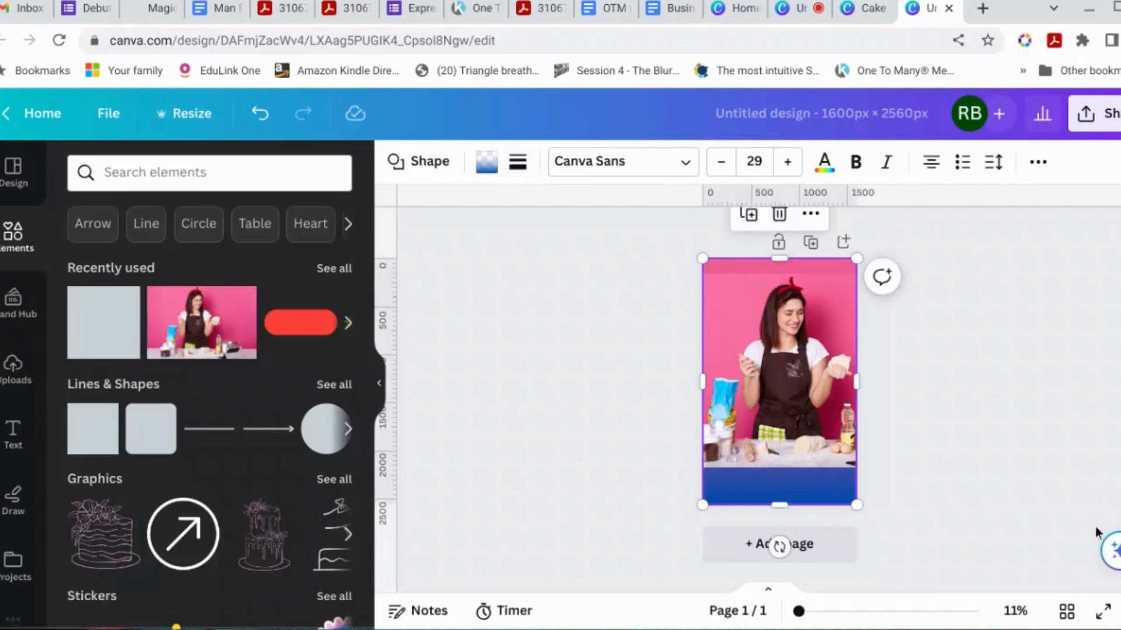
Step: Reorder the layers so the gradient rectangle sits above the photo
right_click(812, 465)
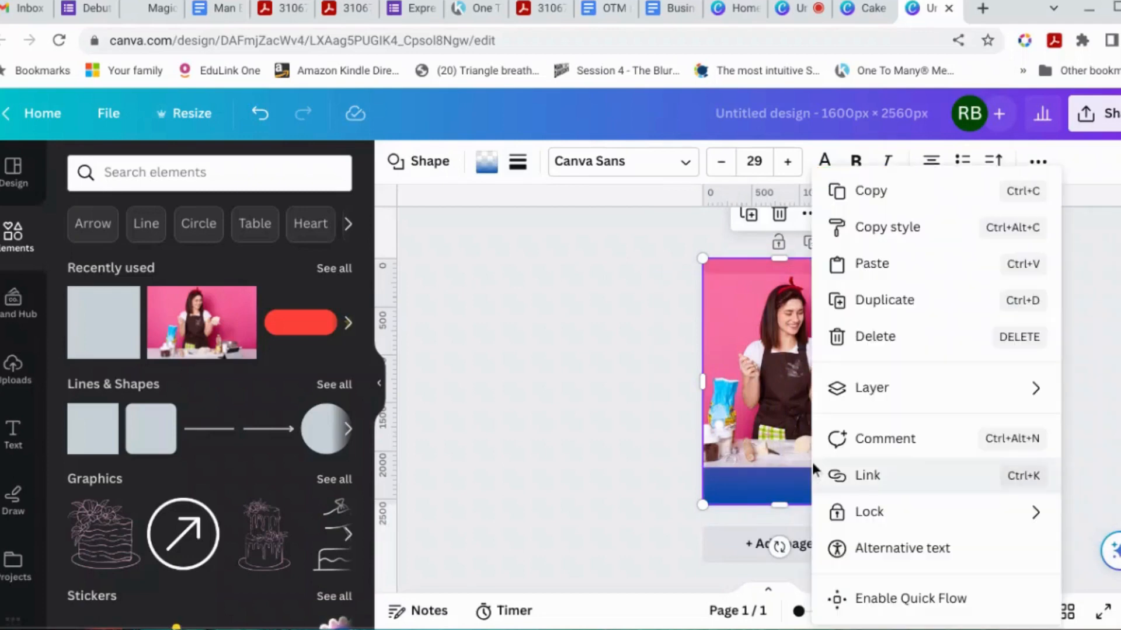
mouse_move(846, 391)
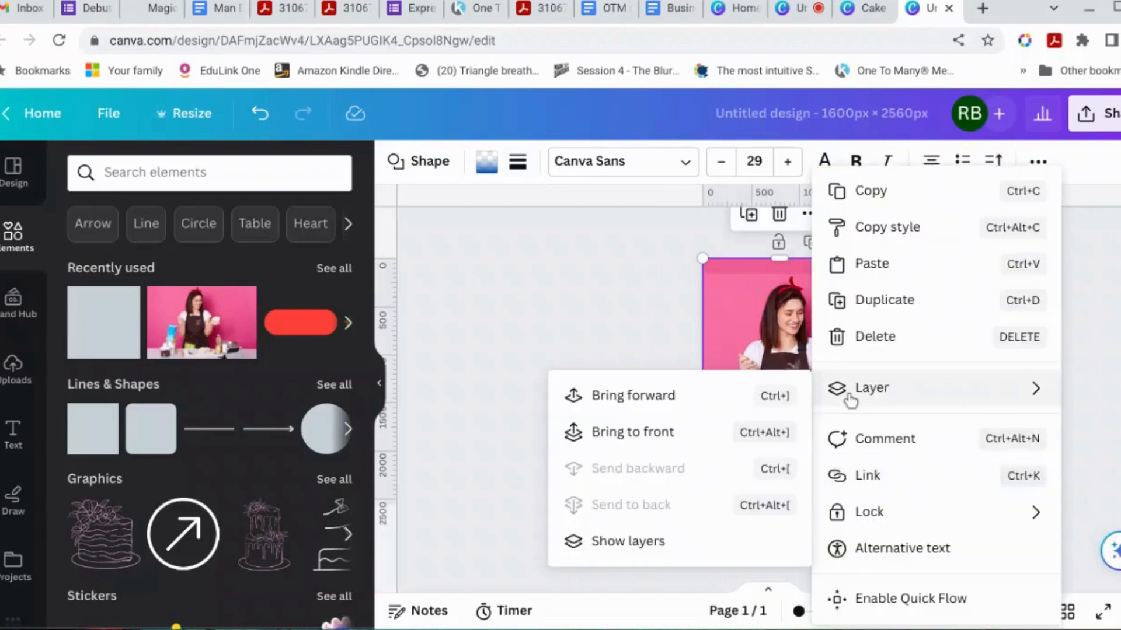
click(598, 543)
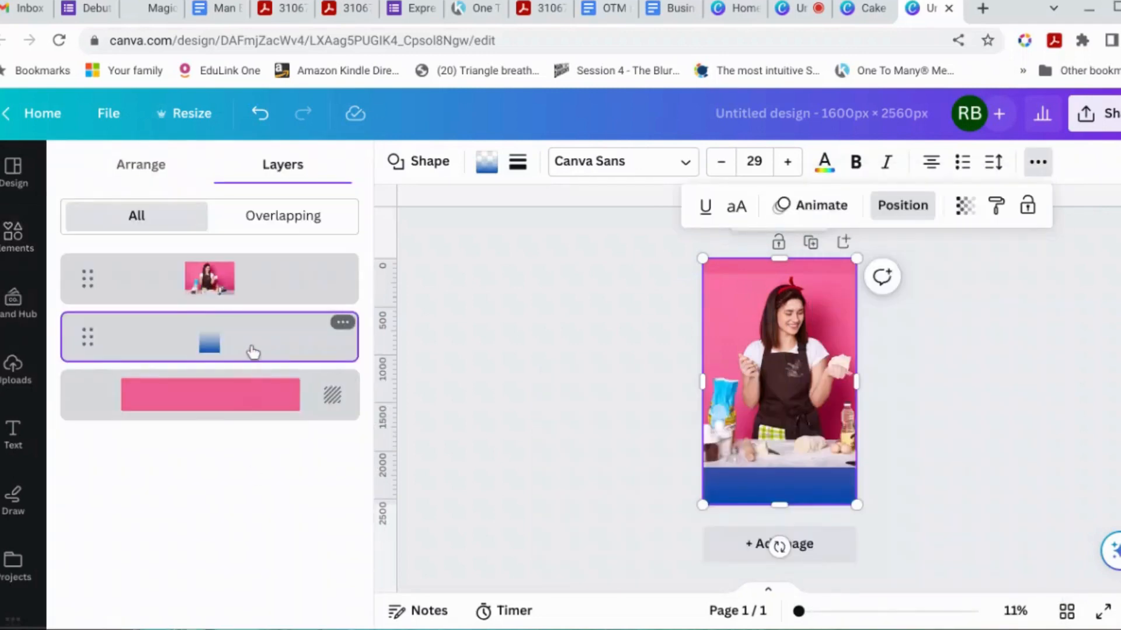
drag(253, 352, 248, 253)
drag(256, 352, 267, 249)
drag(263, 283, 257, 362)
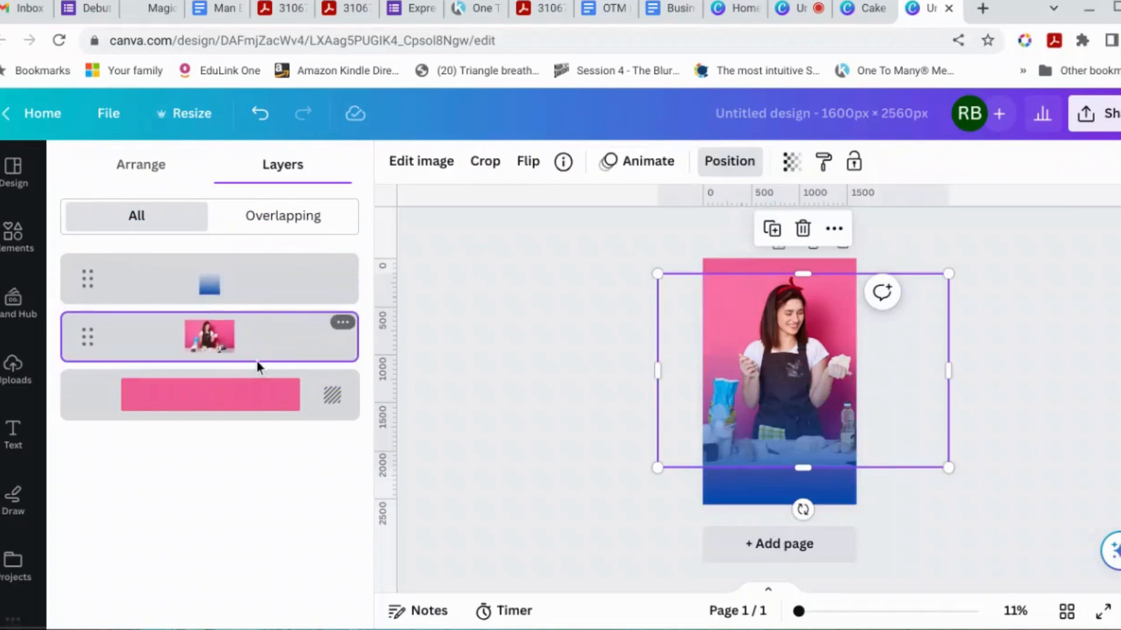
click(1002, 345)
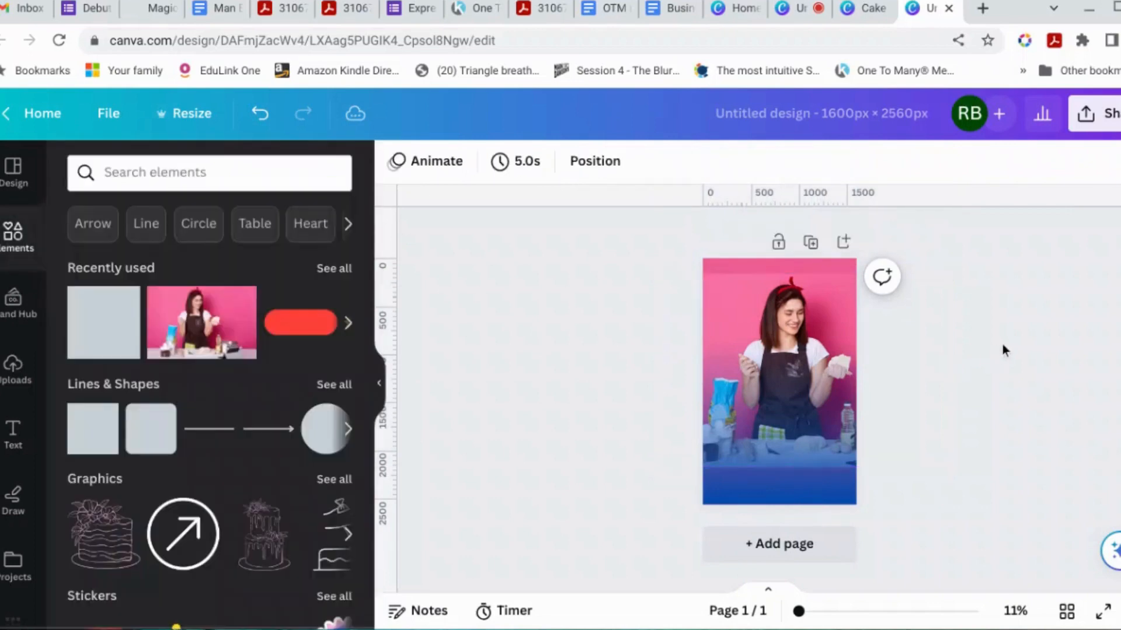
Step: Try an extra #004AAD gradient stop and a solid pink fill on the rectangle, and reapply the earlier four-stop gradient
click(794, 464)
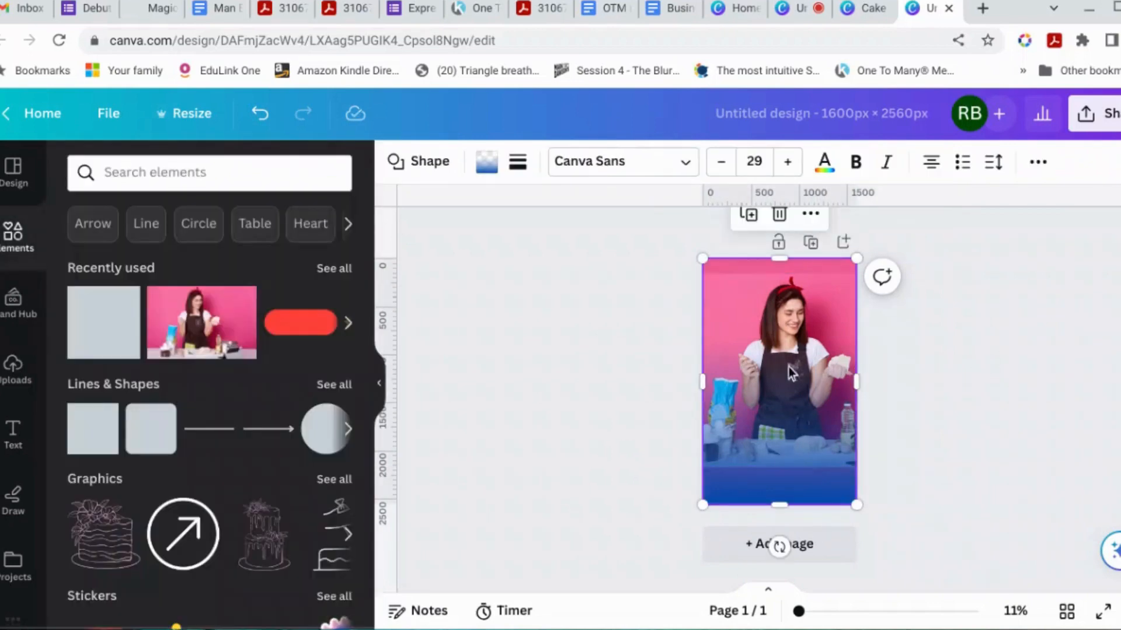
click(485, 168)
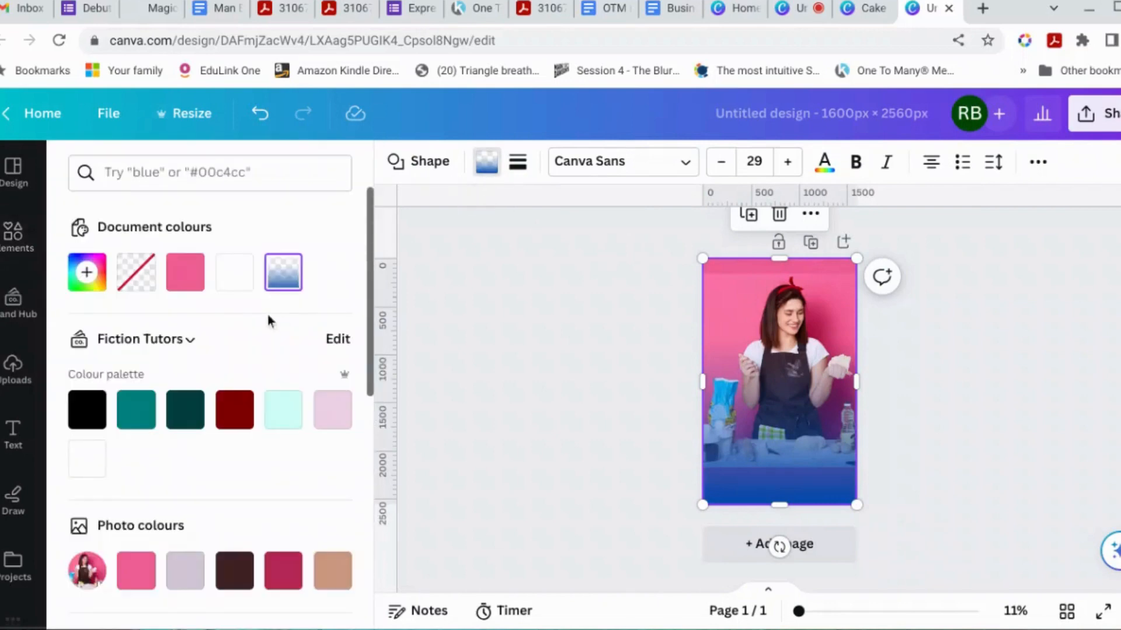
click(284, 273)
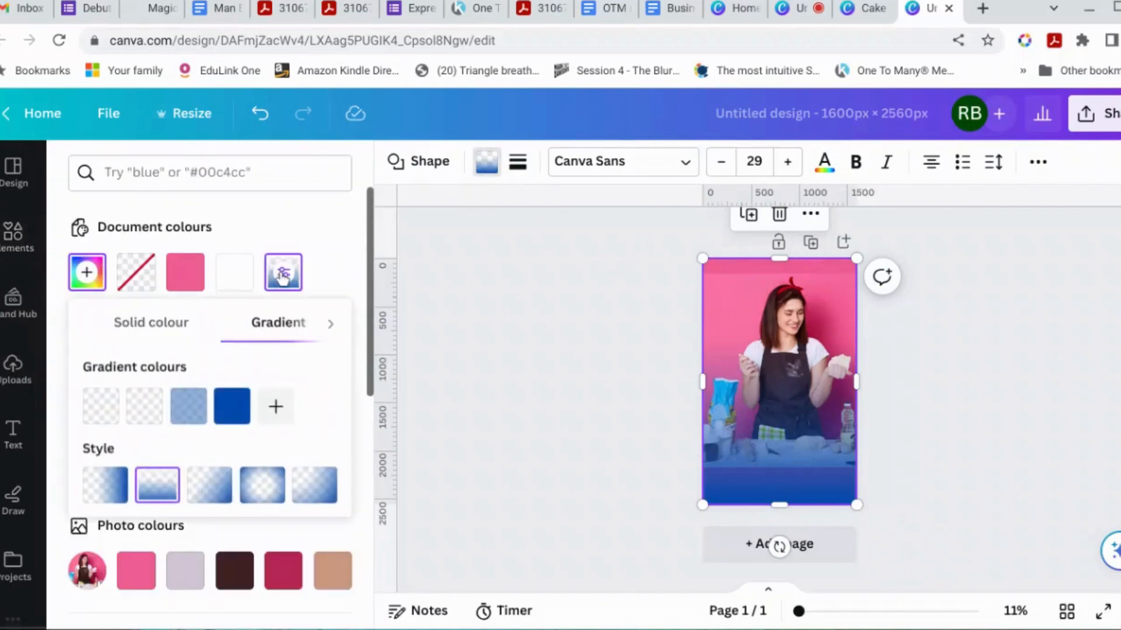
click(282, 412)
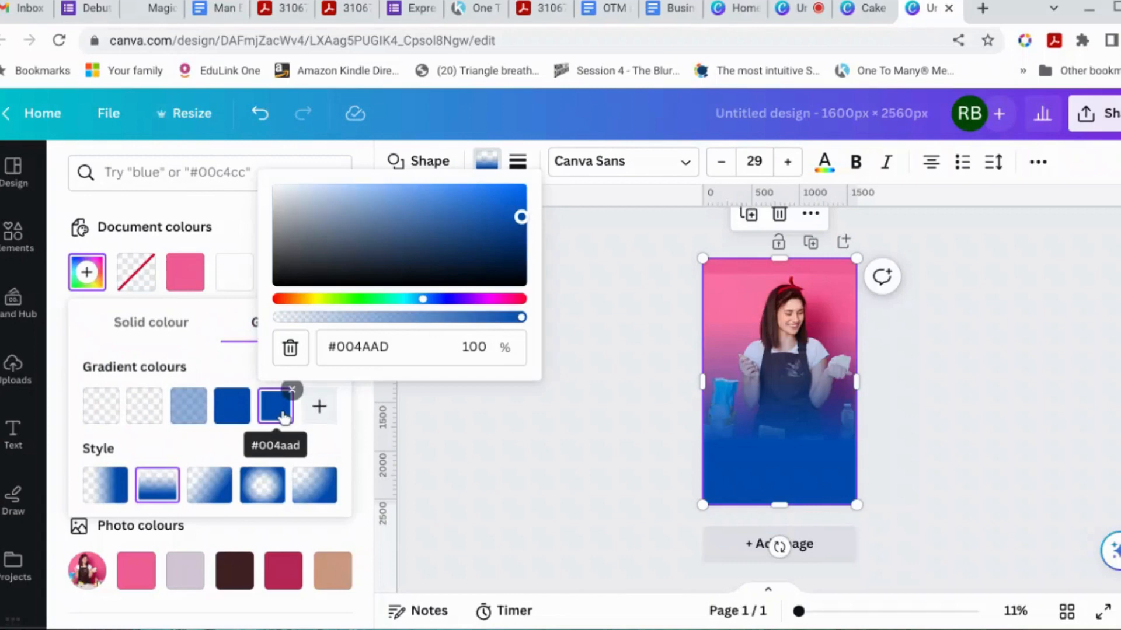
click(199, 280)
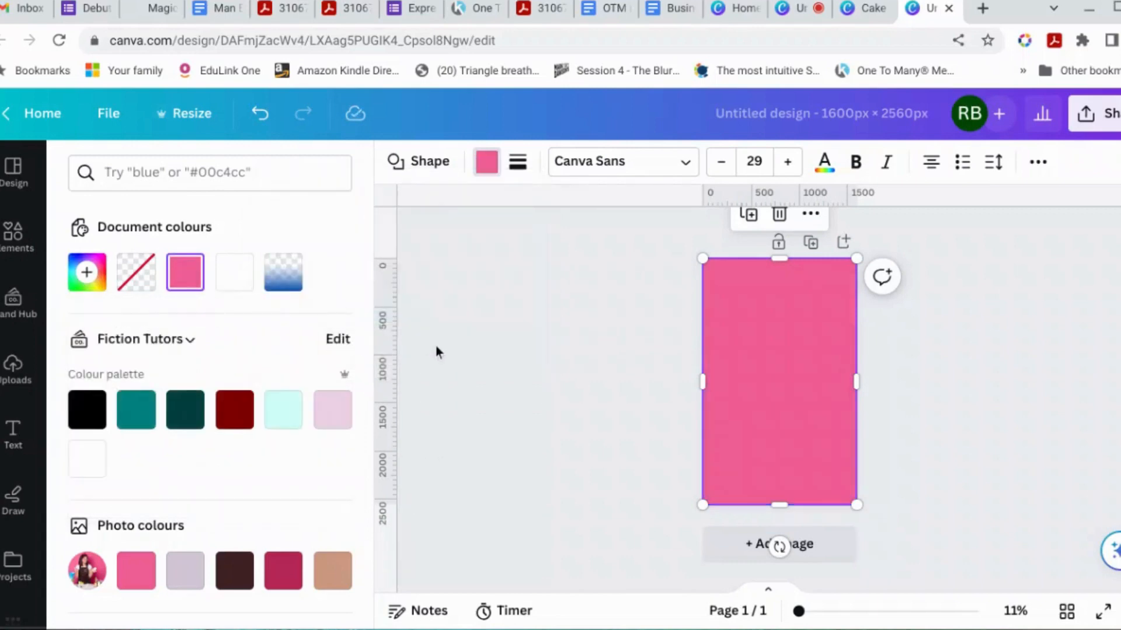
click(283, 275)
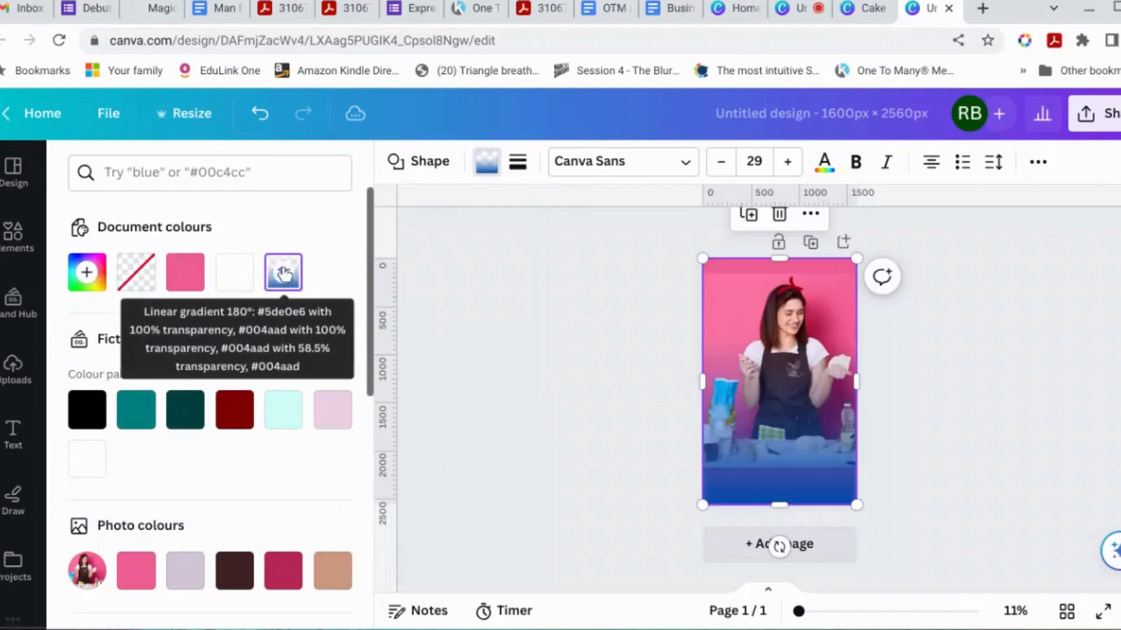
Step: Add a fifth colour stop, #004AAD at 100% opacity, to the end of the rectangle's gradient
click(283, 275)
click(275, 407)
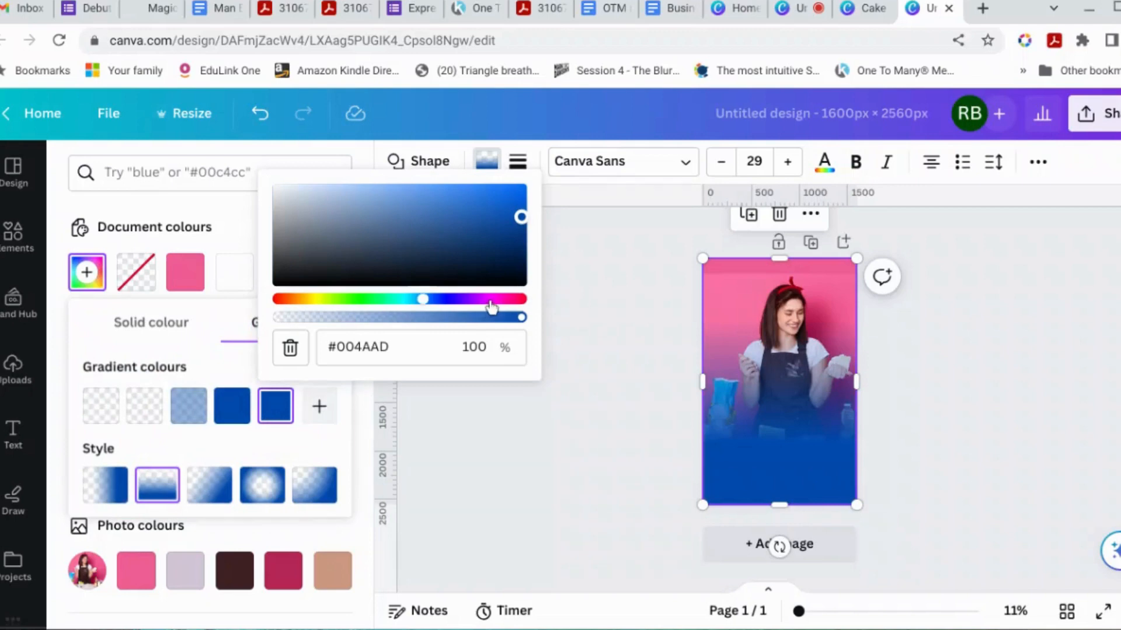
click(608, 464)
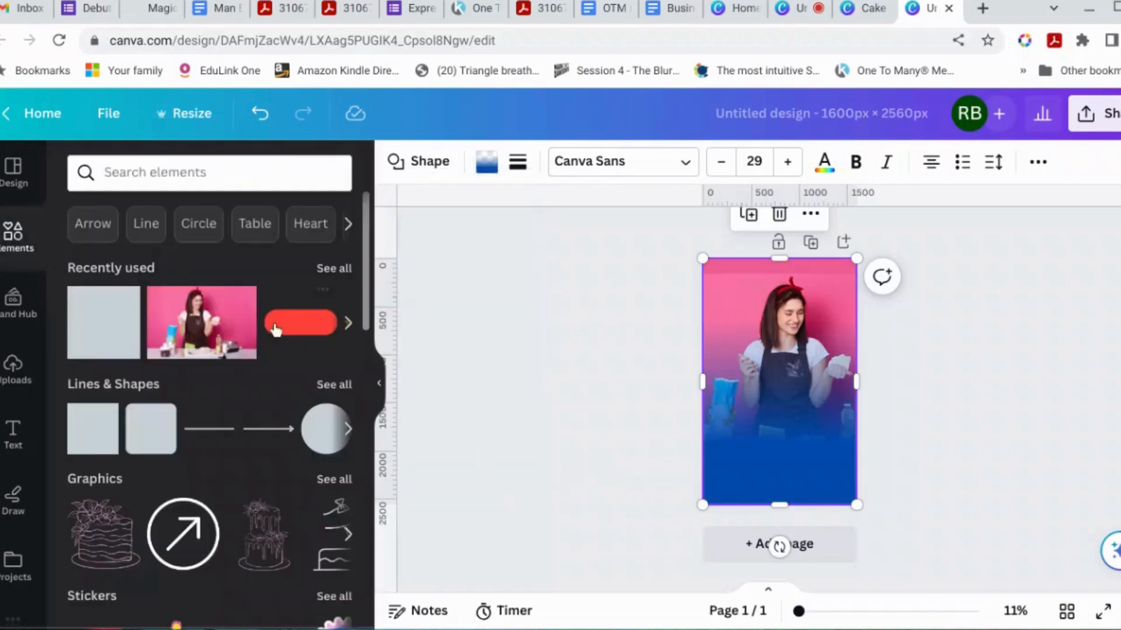
Step: Fill the rectangle with the background's solid pink and copy its hex code, #F05E95
click(487, 164)
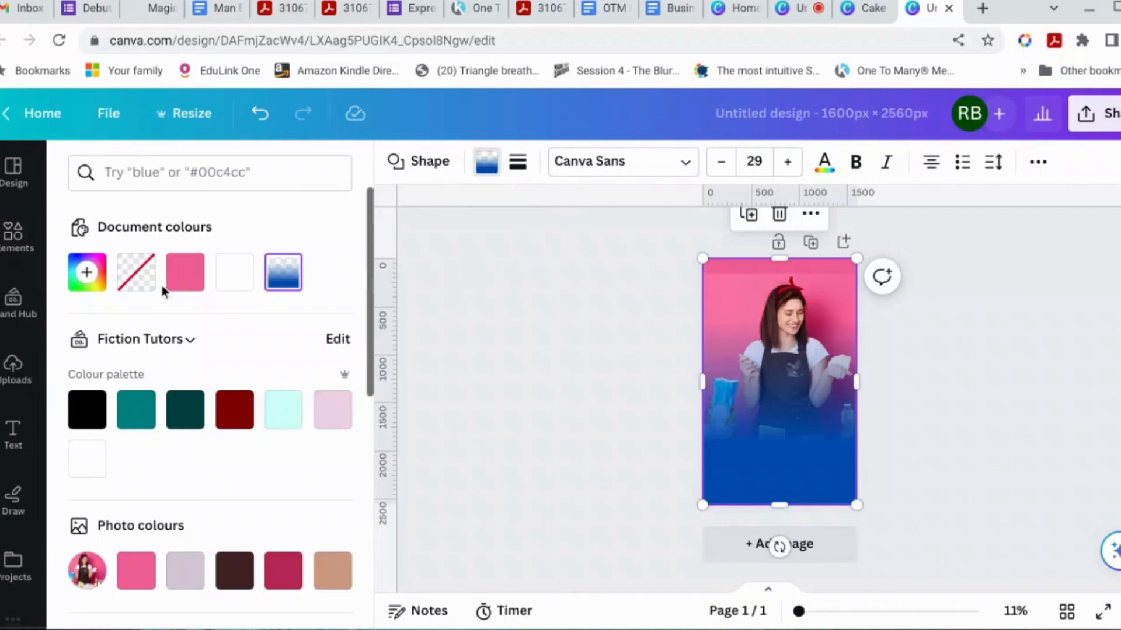
click(189, 283)
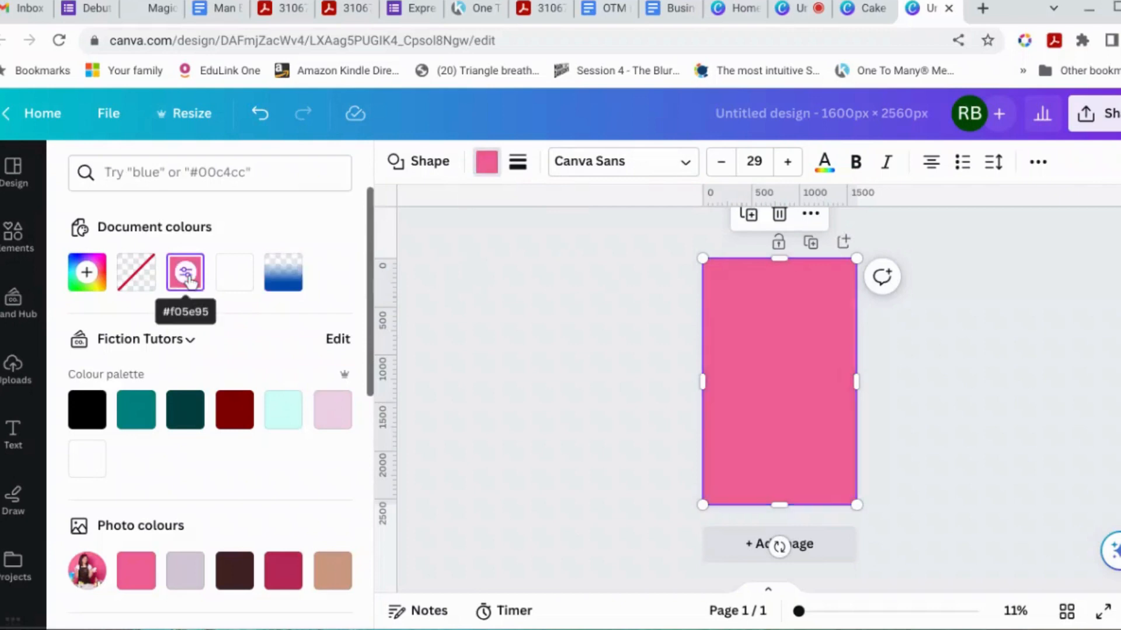
click(189, 280)
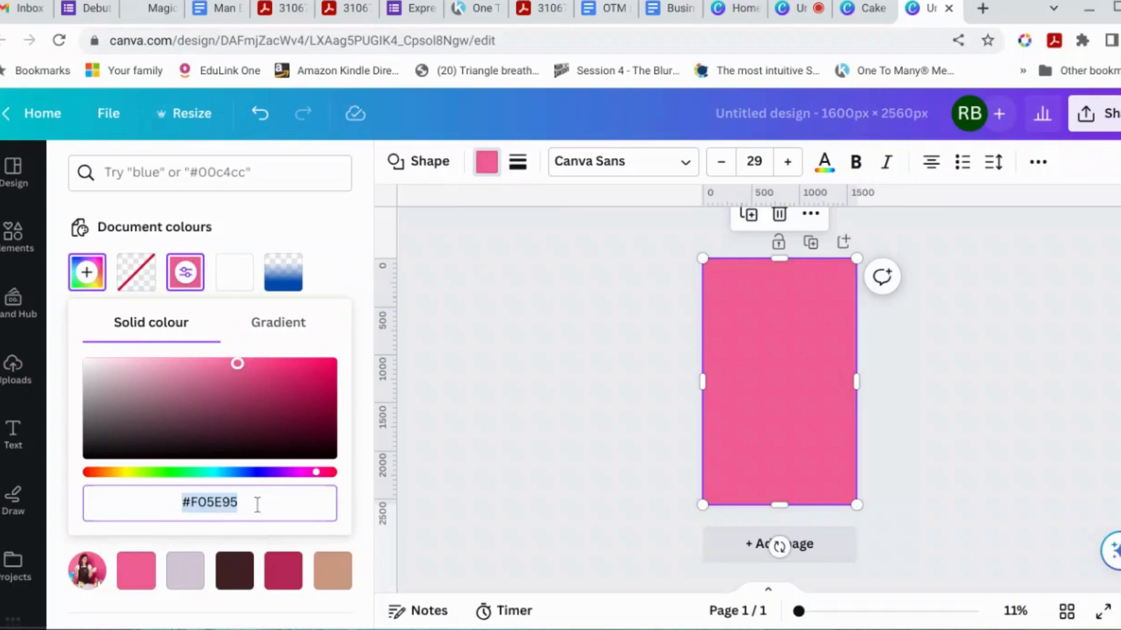
text(#)
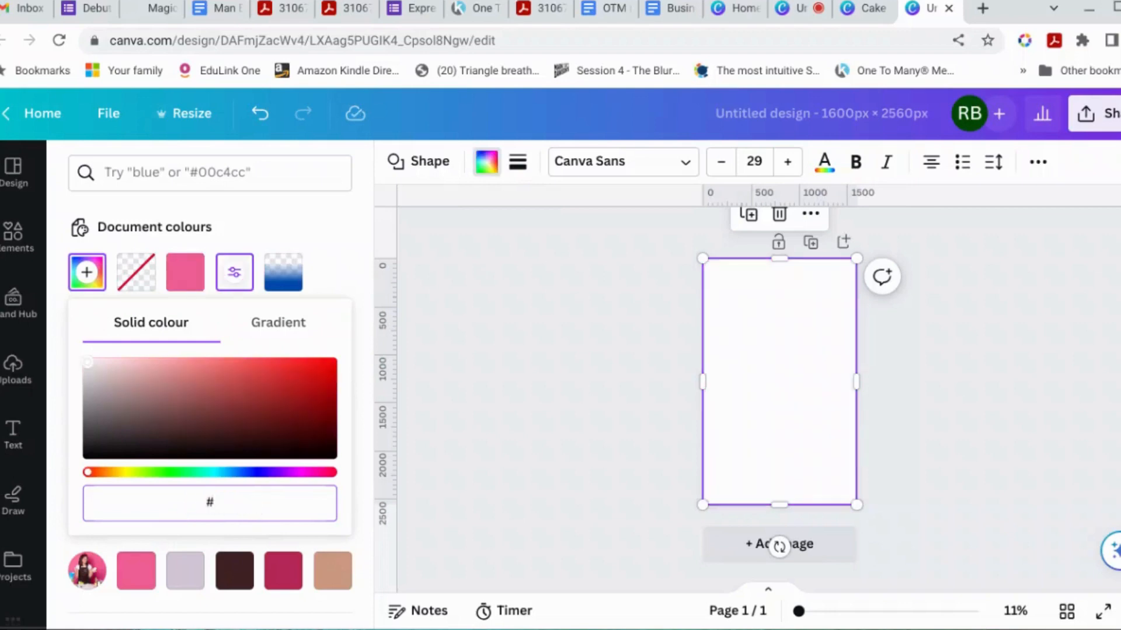
key(ctrl+z)
key(ctrl+c)
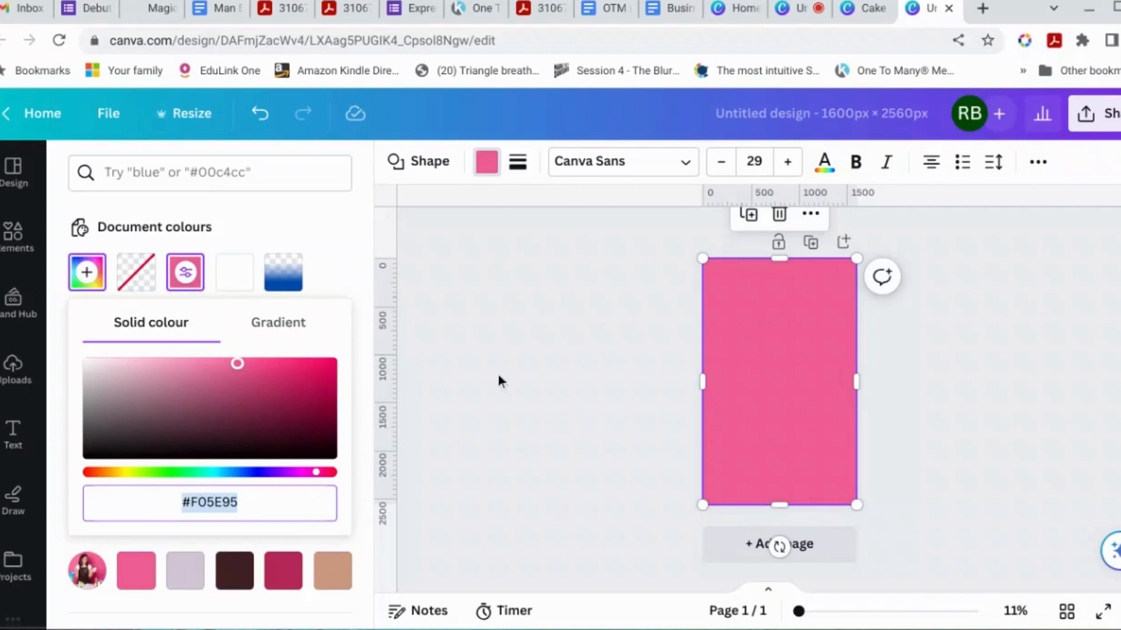
Step: Undo the rectangle's solid pink fill and set its first gradient stop to #F05E95 at 100% opacity
click(260, 114)
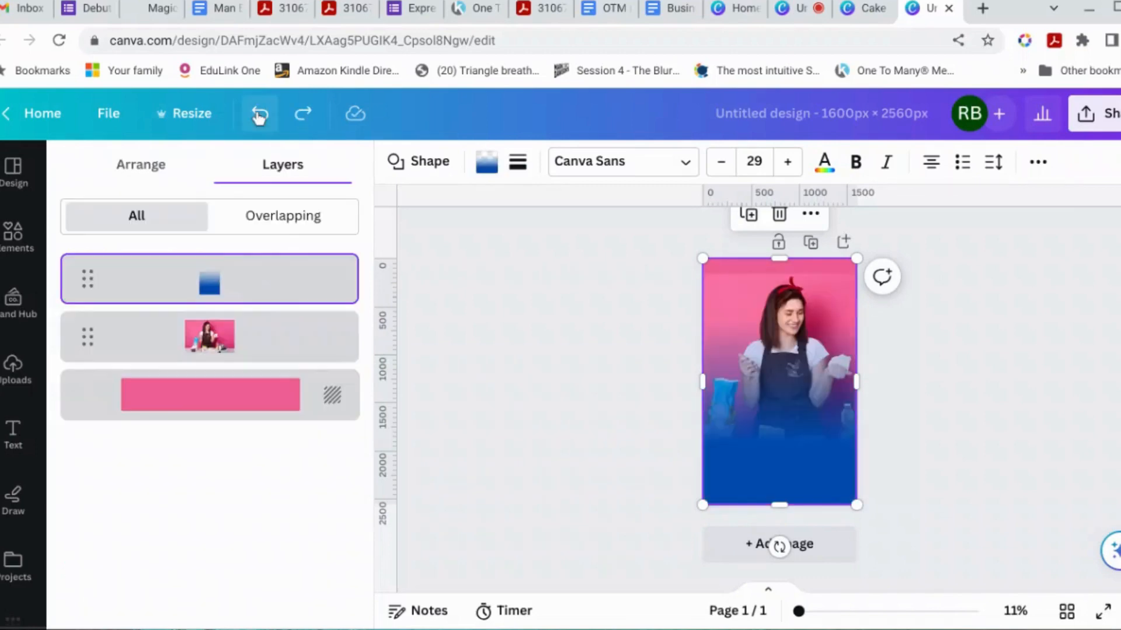
click(483, 166)
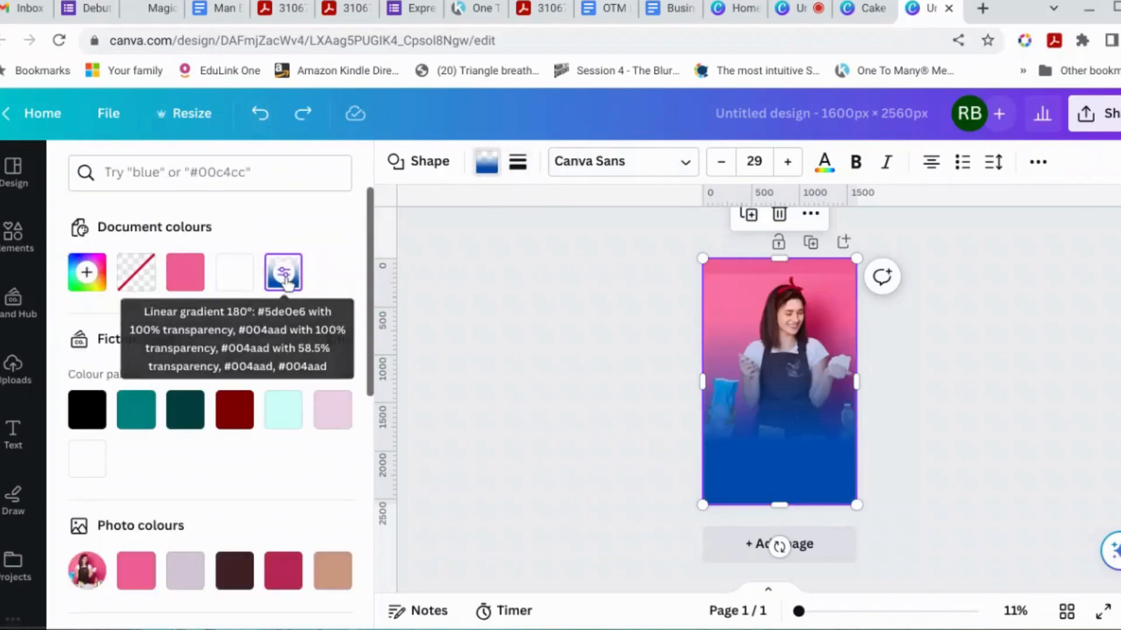
click(285, 278)
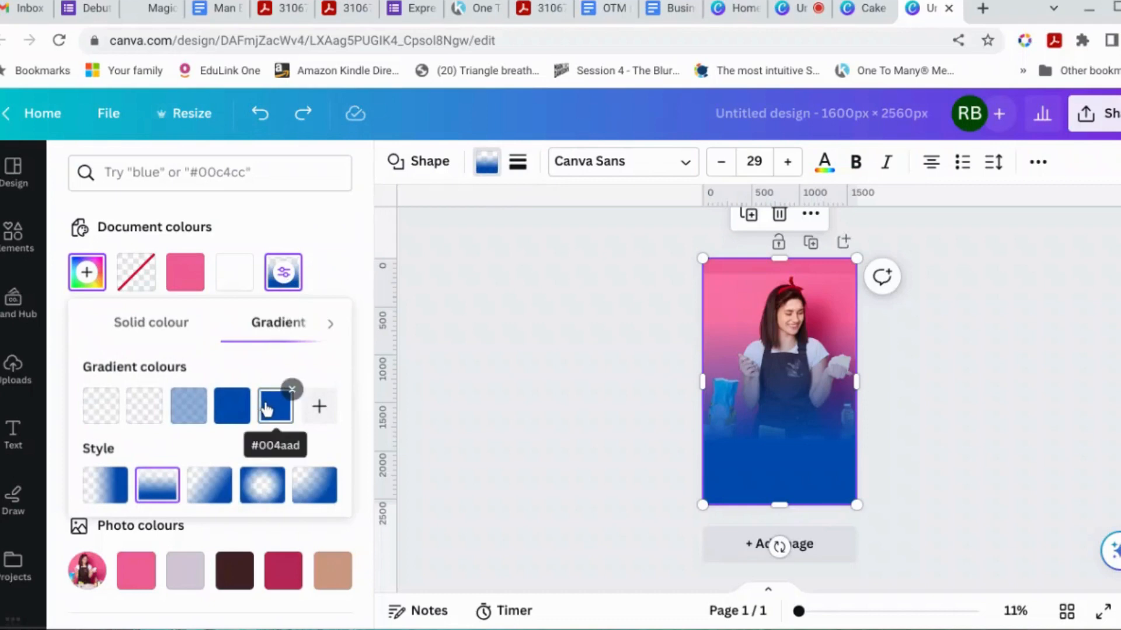
click(117, 413)
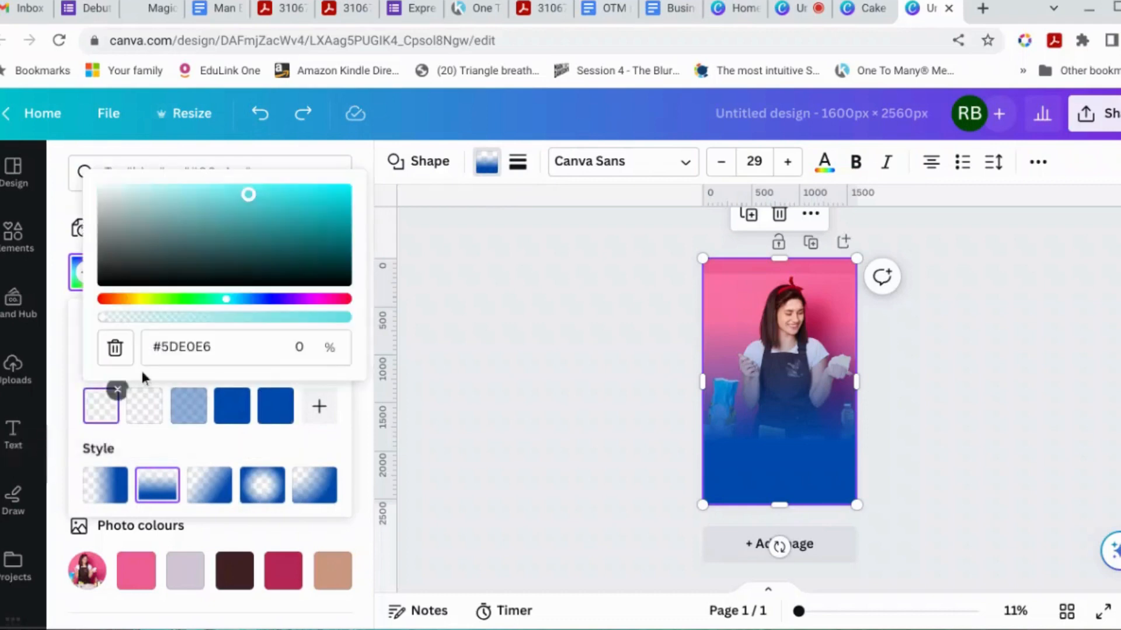
drag(153, 348, 221, 347)
key(ctrl+v)
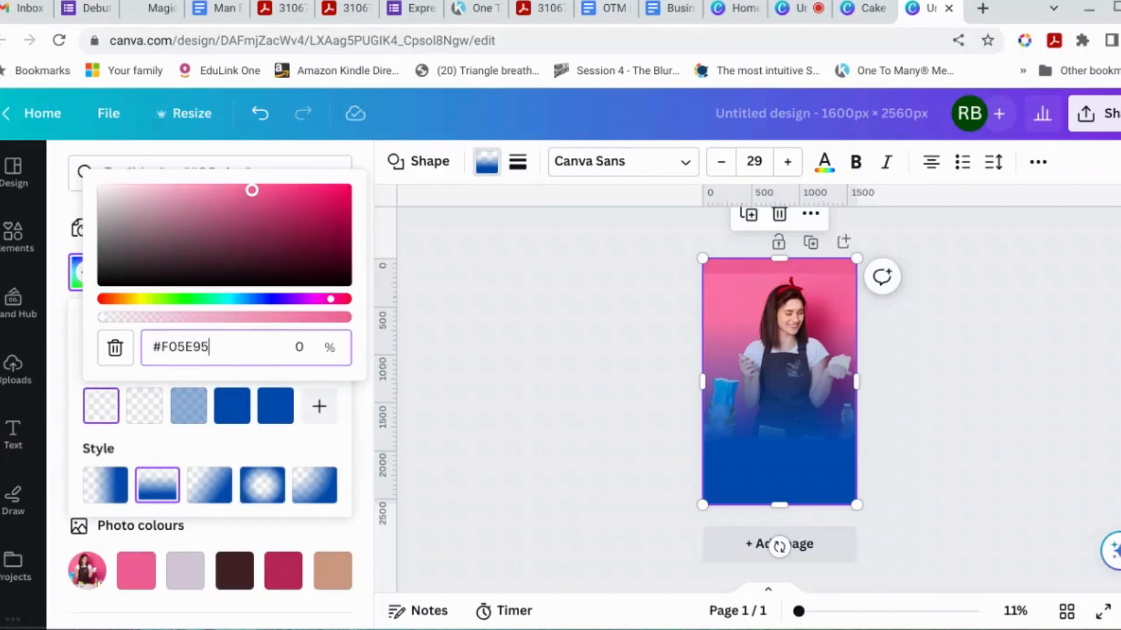
drag(103, 319, 372, 320)
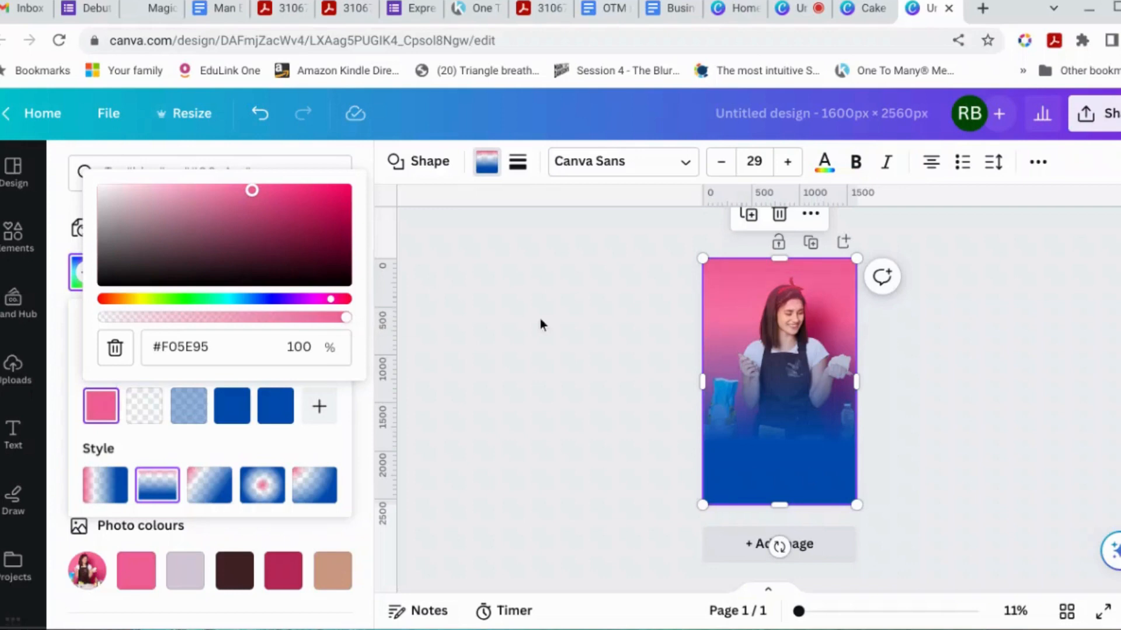
click(523, 328)
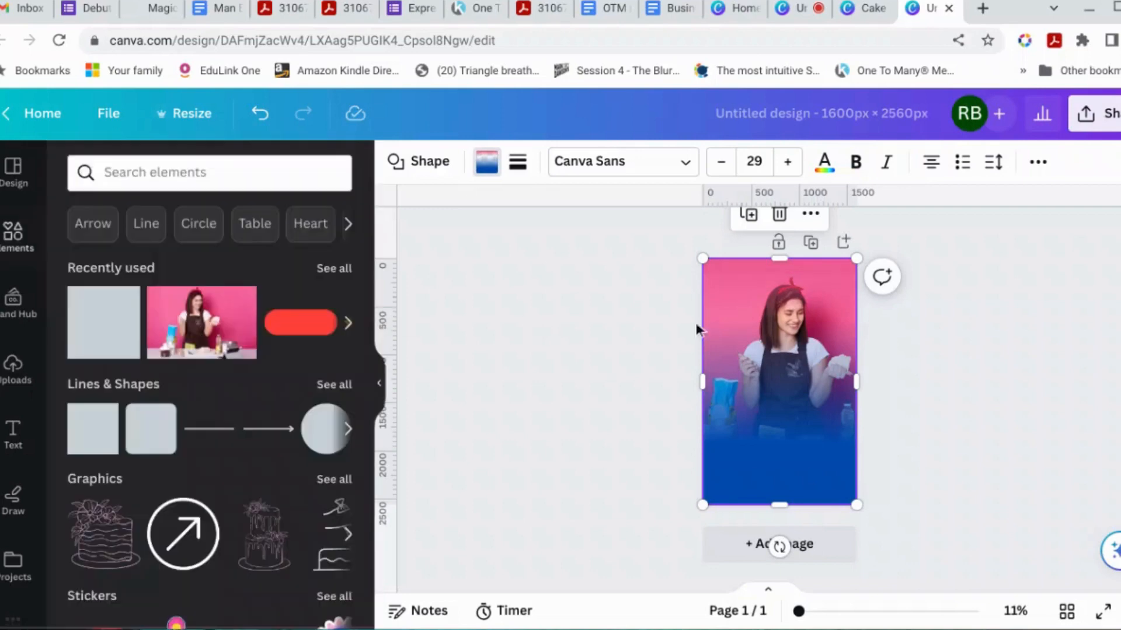
click(975, 319)
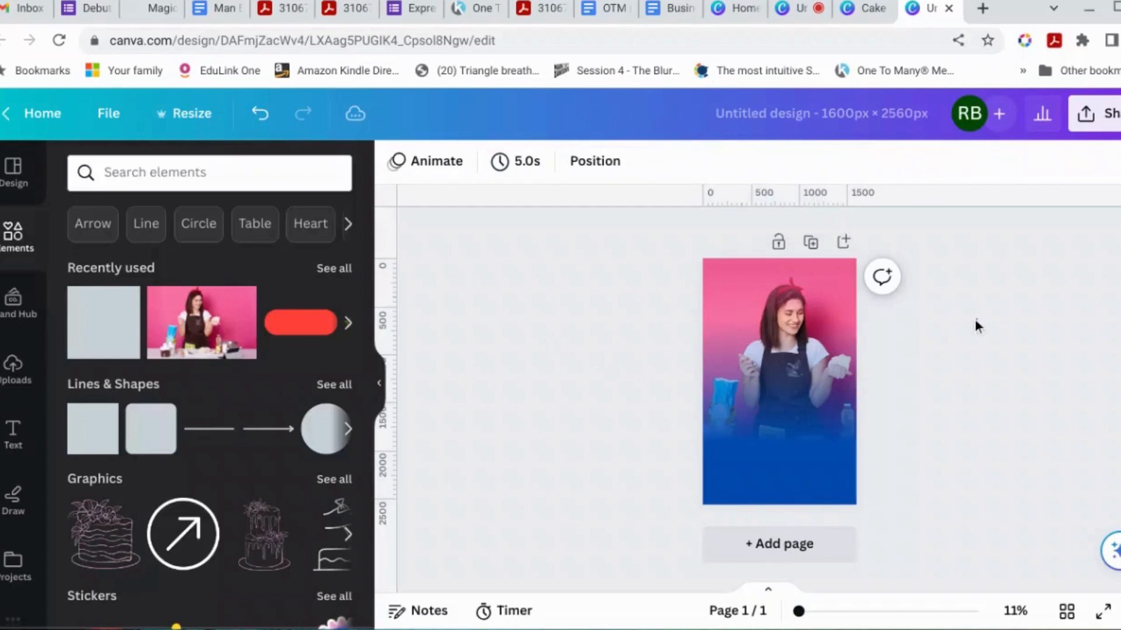
Step: Change the last stop of the rectangle's gradient to white, #FFFFFF
click(835, 456)
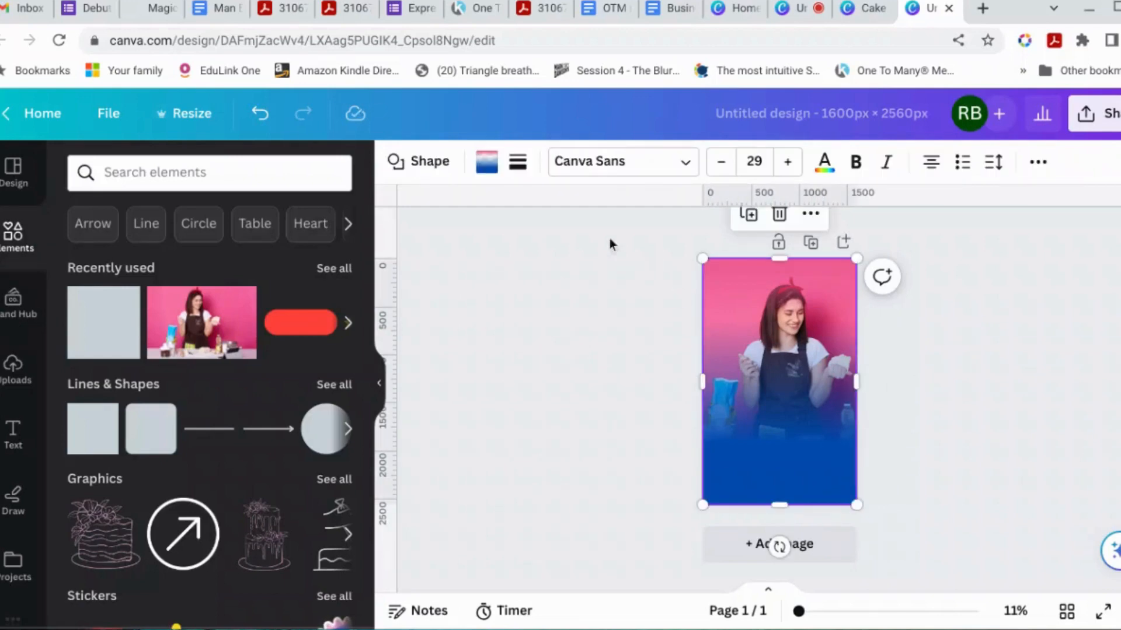
click(486, 161)
click(283, 275)
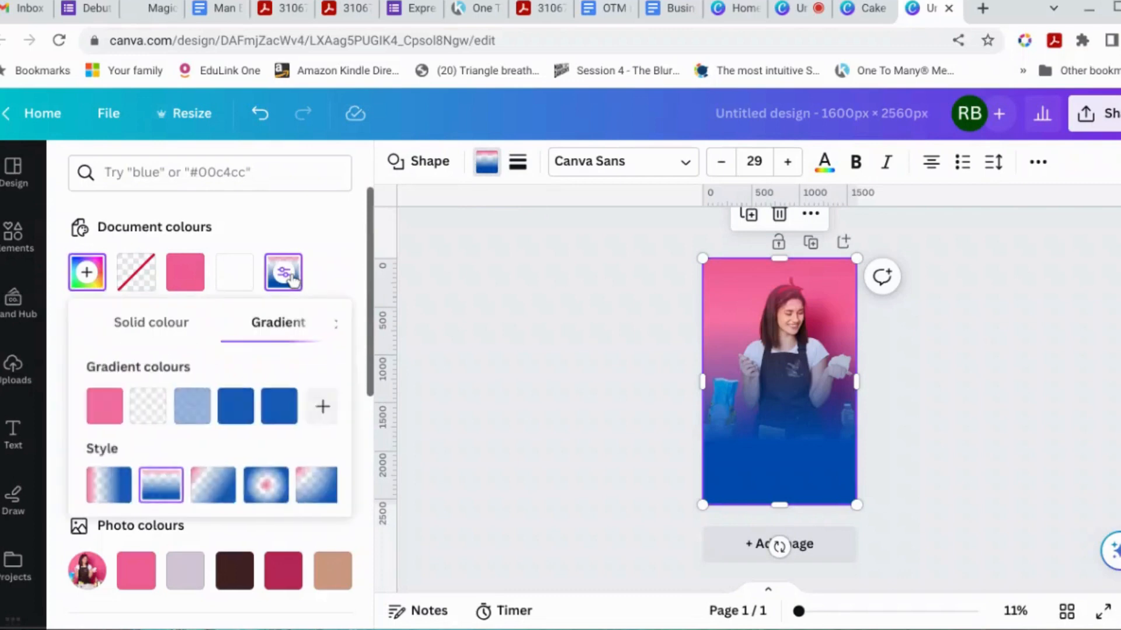
click(271, 416)
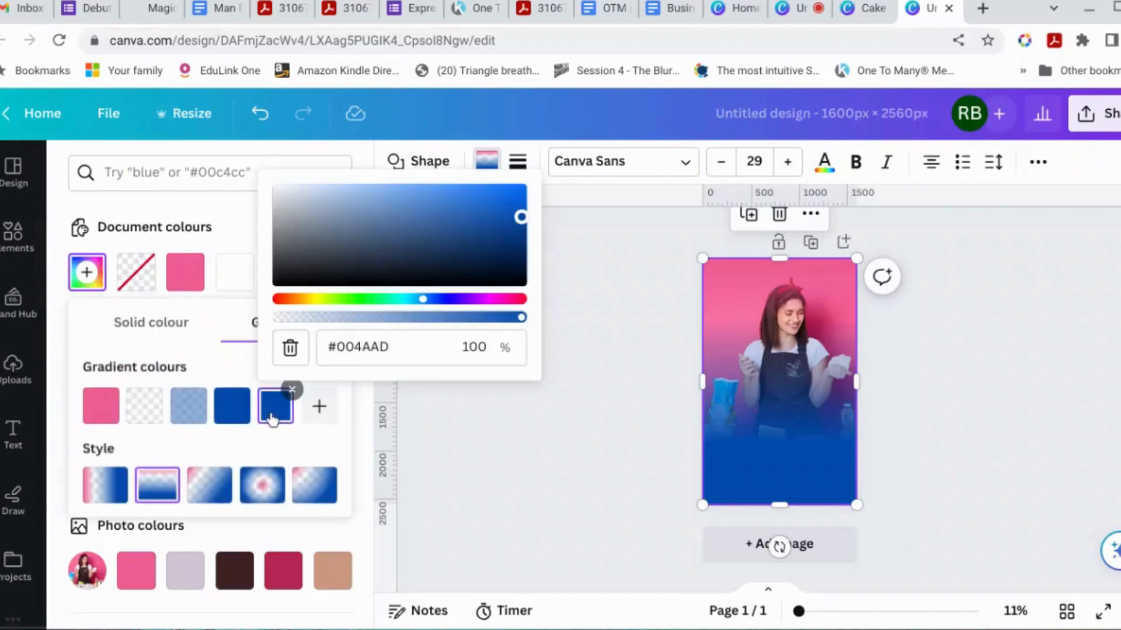
click(279, 190)
click(279, 191)
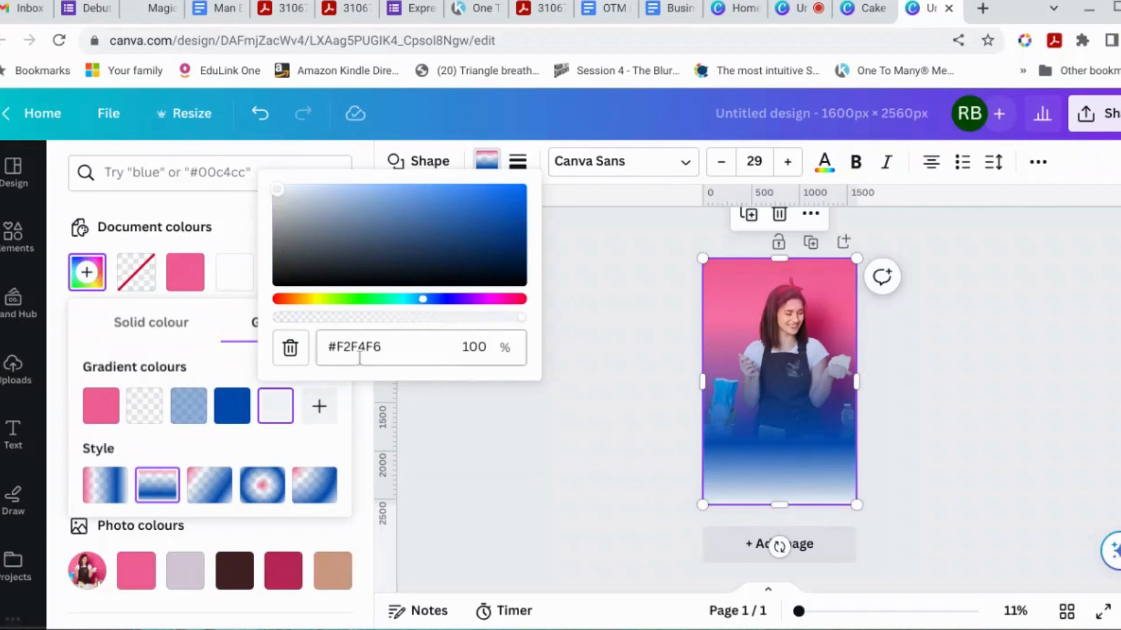
drag(388, 352, 363, 348)
click(398, 346)
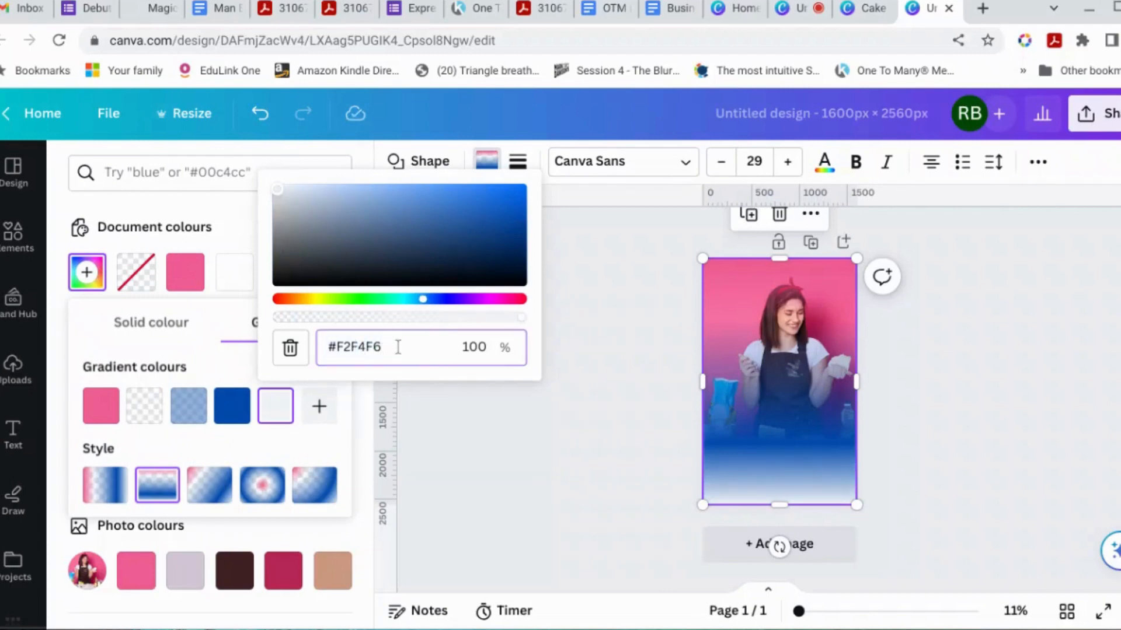
key(BackSpace)
key(BackSpace)
key(BackSpace)
key(BackSpace)
key(BackSpace)
key(BackSpace)
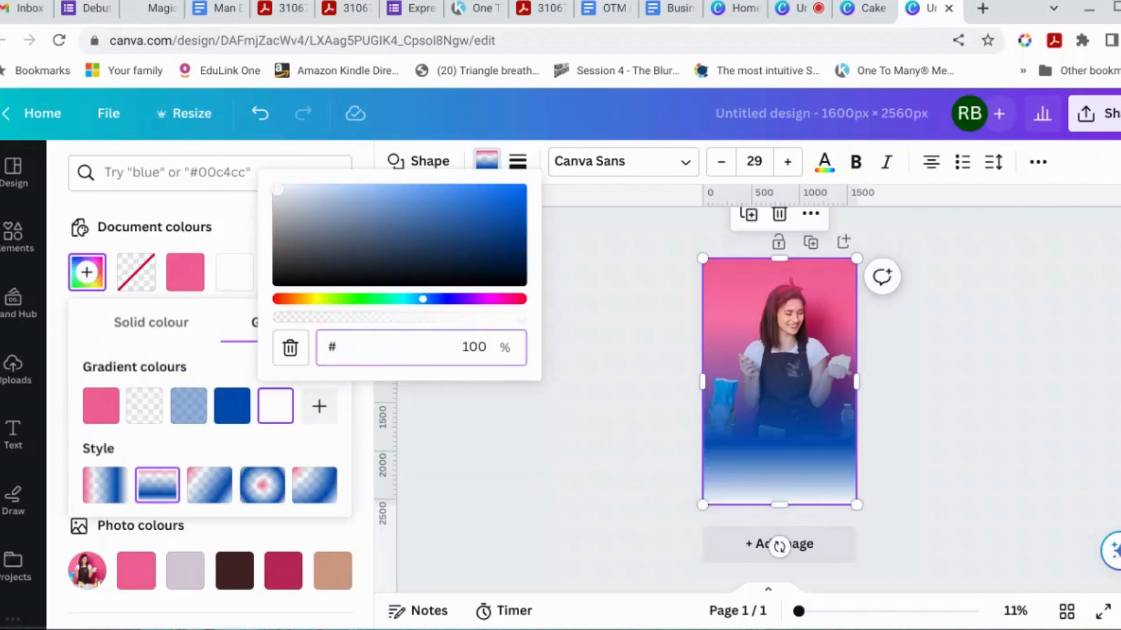
text(FFFFFF)
click(488, 463)
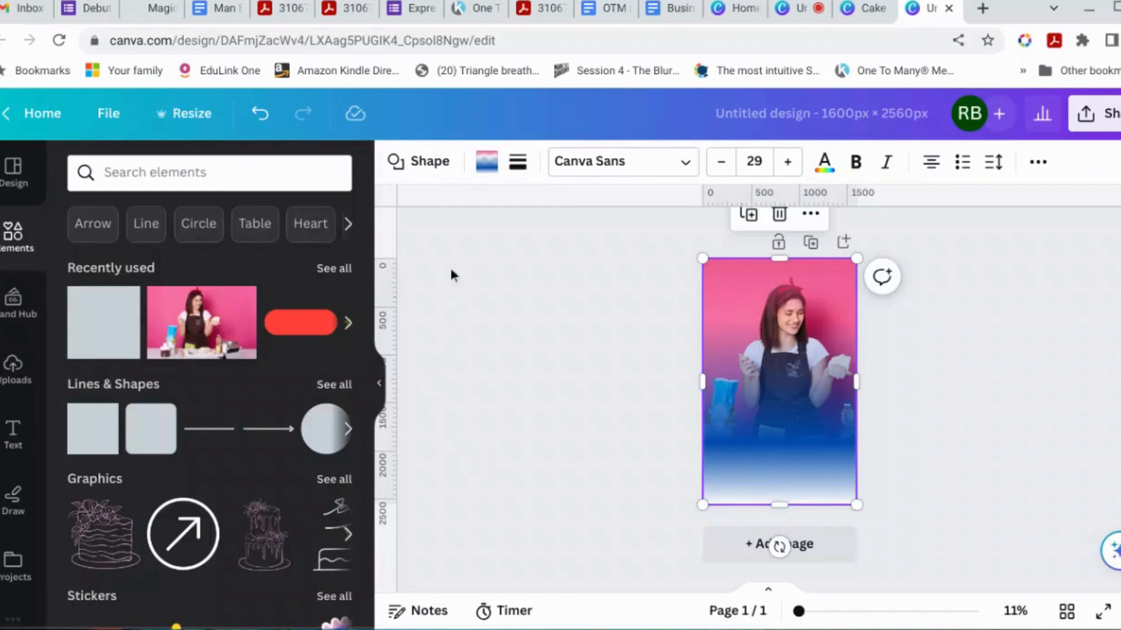
Step: Change the fourth stop of the rectangle's gradient to white, #FFFFFF
click(487, 162)
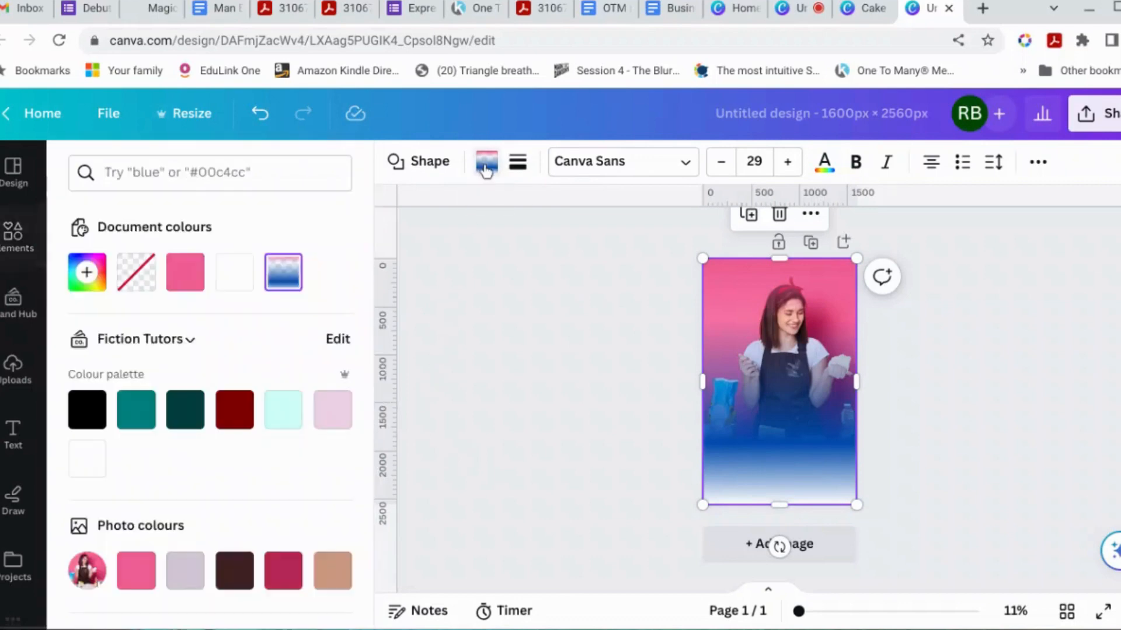
click(283, 273)
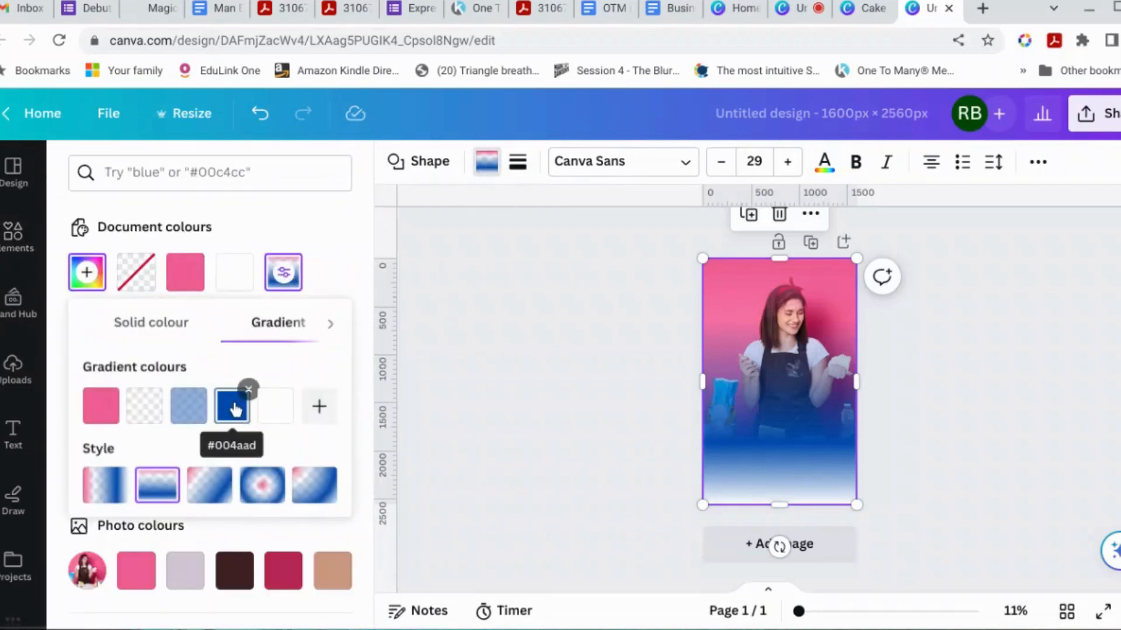
click(233, 407)
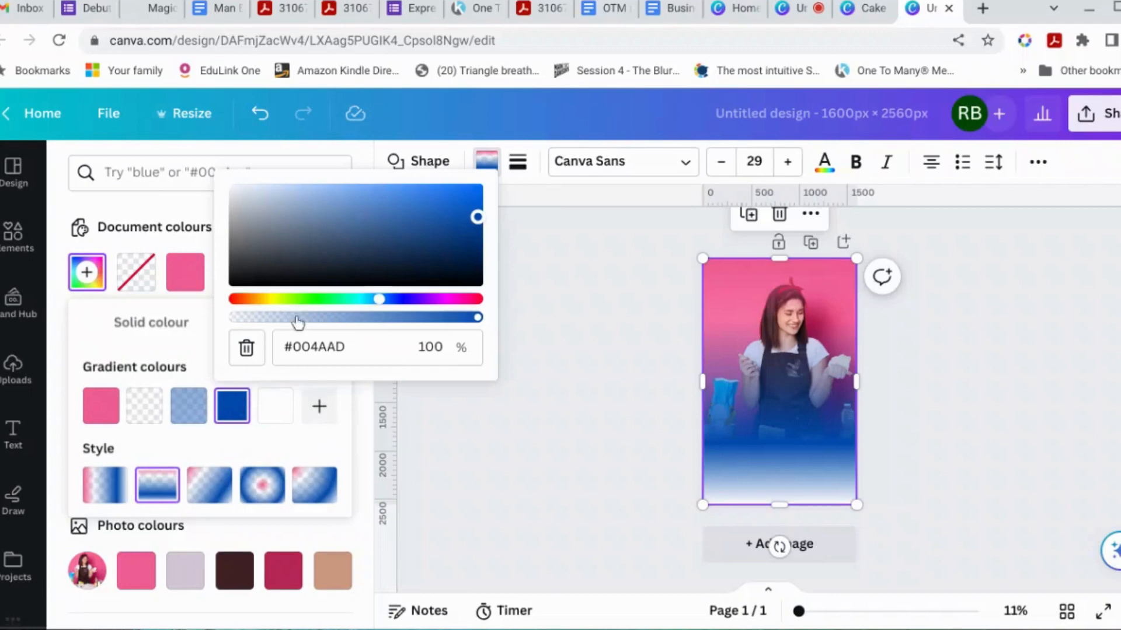
click(306, 346)
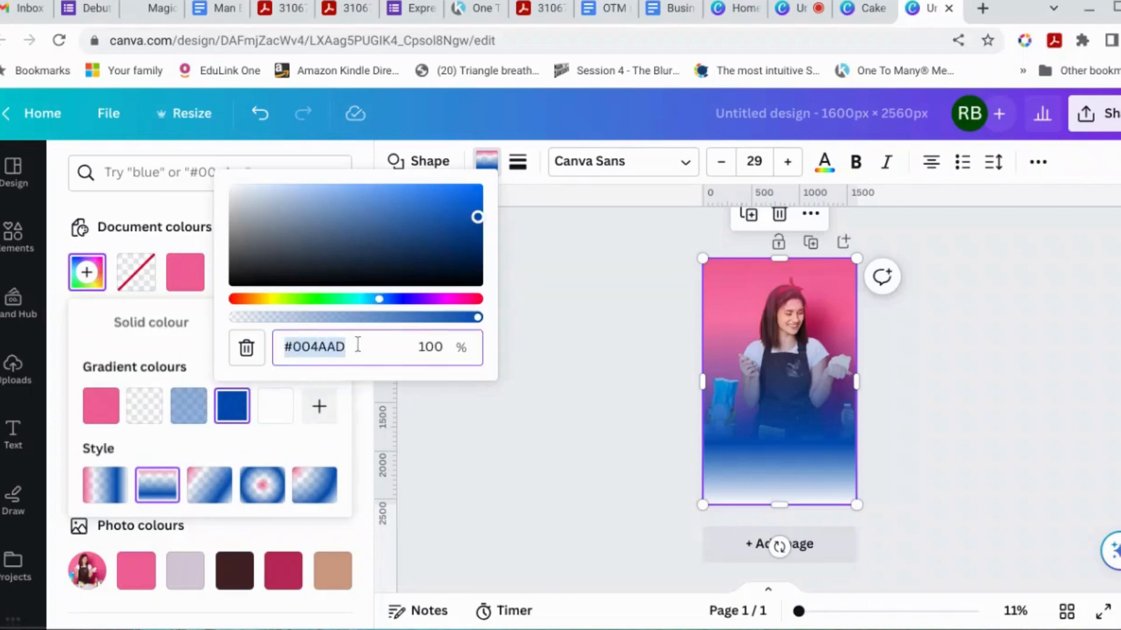
text(#FFFFFF)
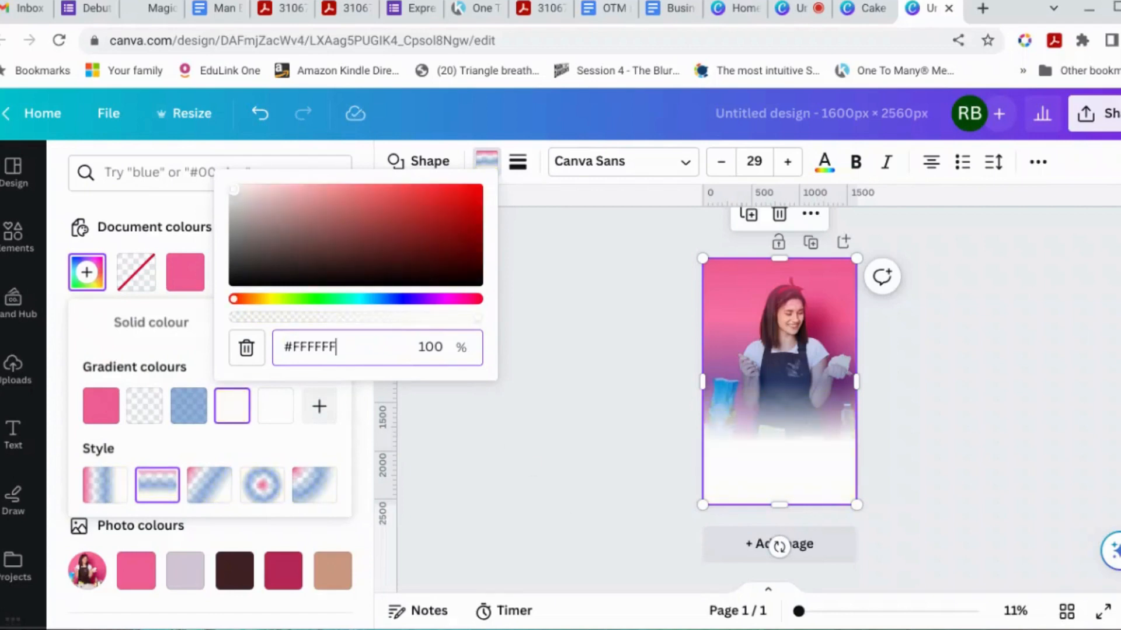
click(585, 434)
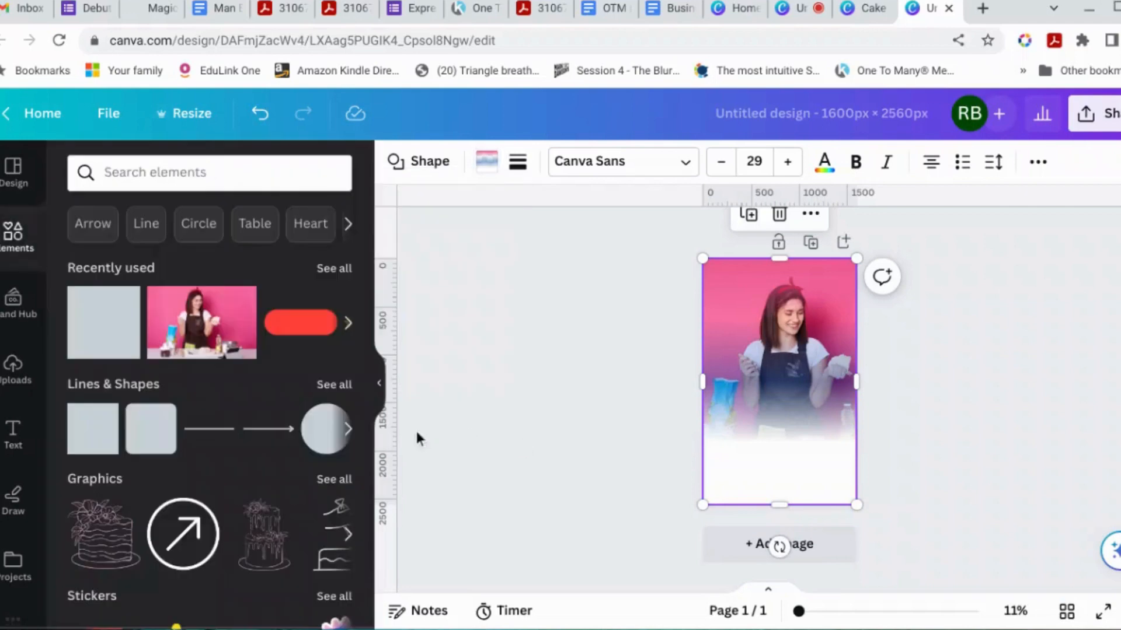
Step: Reduce the opacity of the rectangle's third gradient stop, #004AAD, to 0%
click(486, 162)
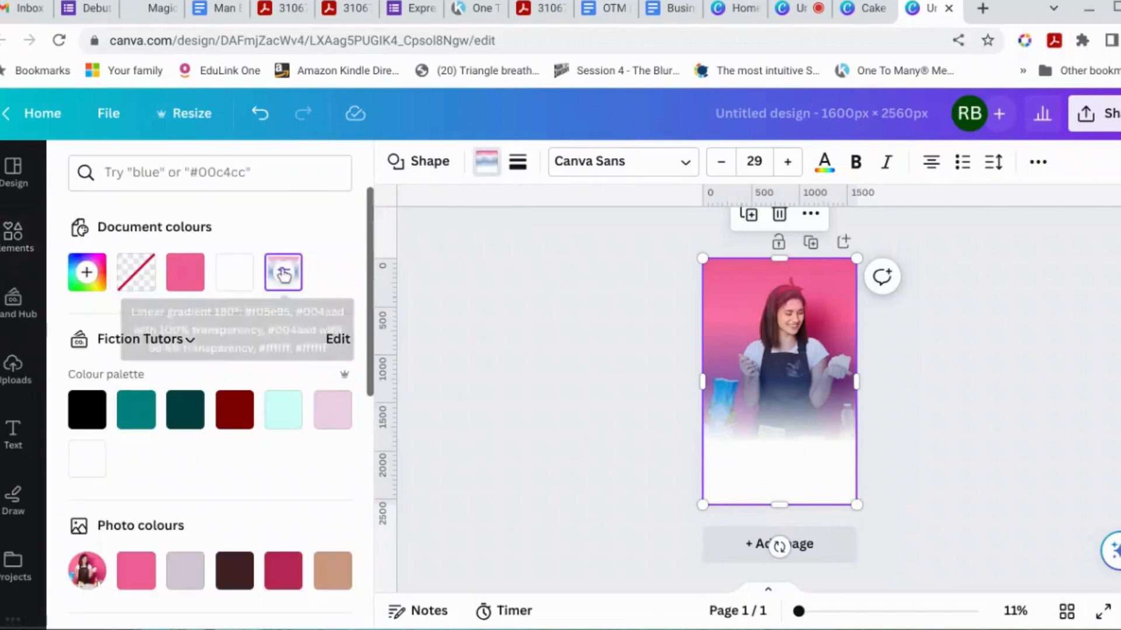
click(284, 273)
click(189, 411)
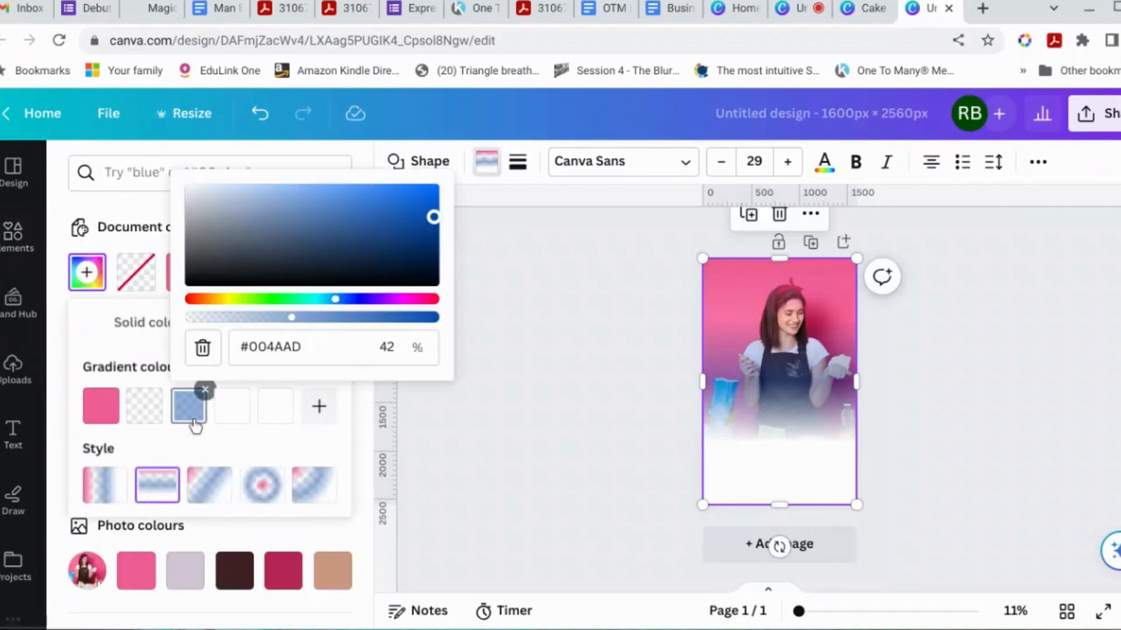
drag(296, 325, 162, 326)
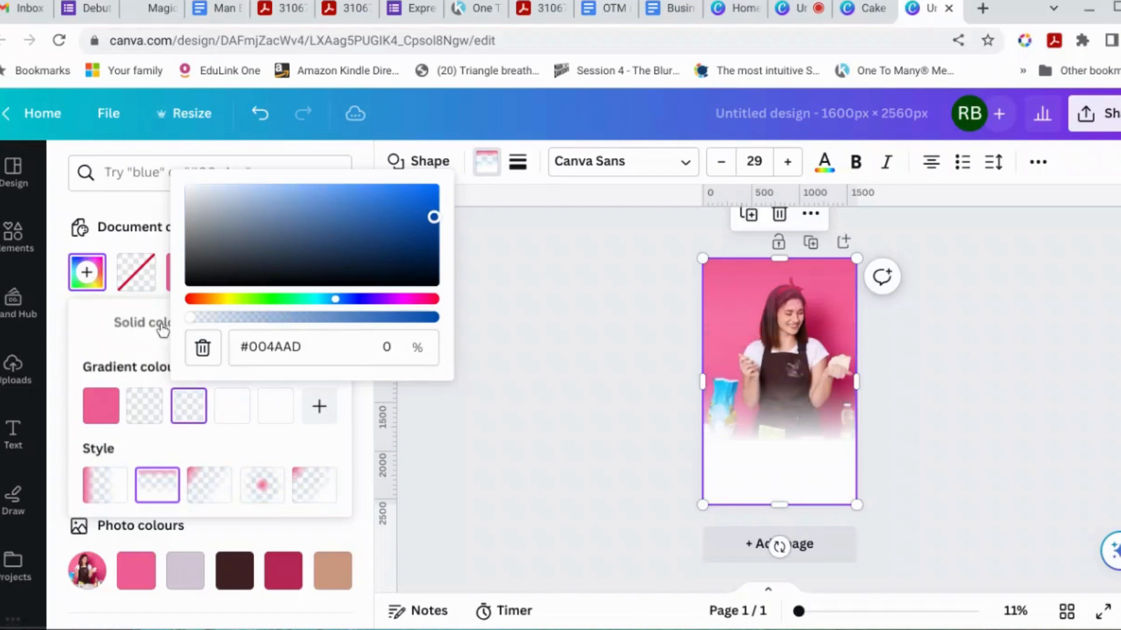
click(474, 471)
click(1003, 425)
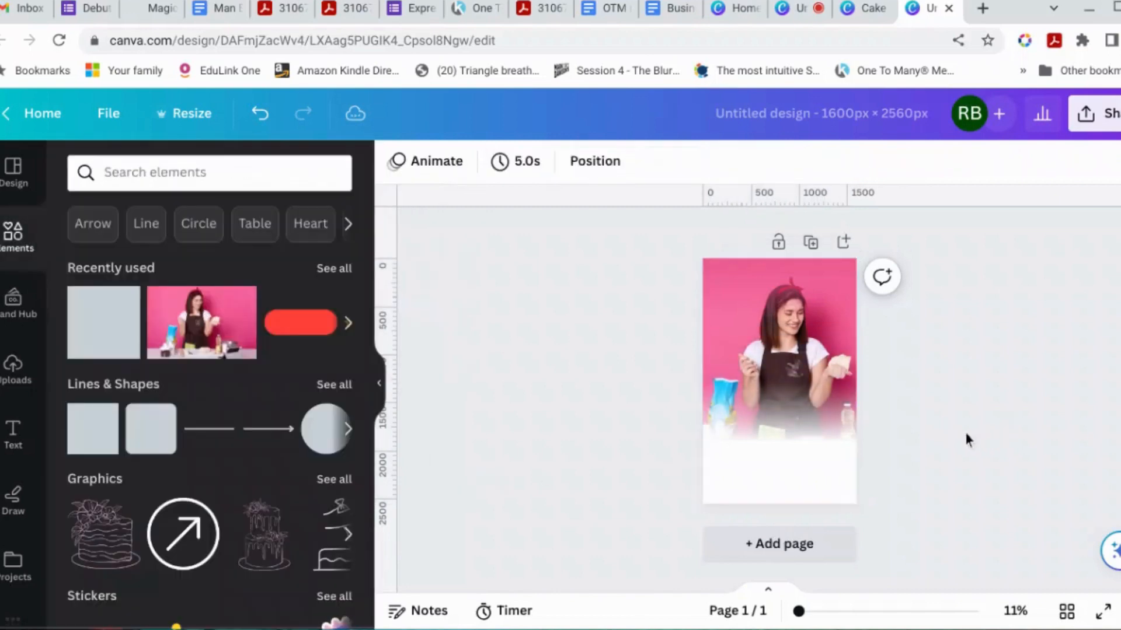
click(840, 464)
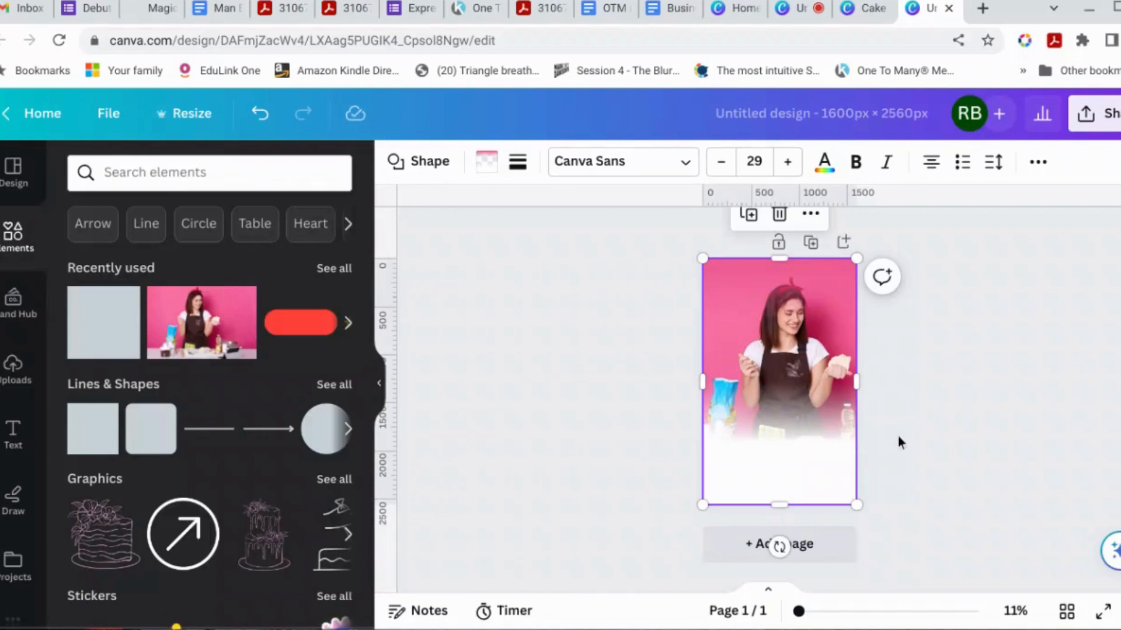
click(965, 420)
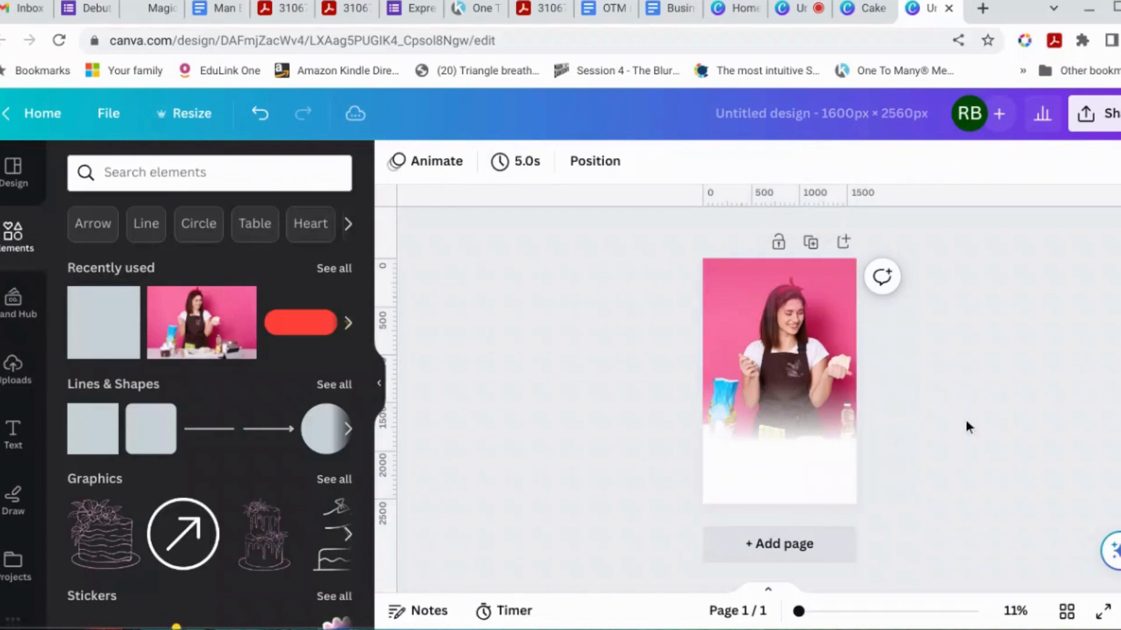
click(775, 457)
click(490, 168)
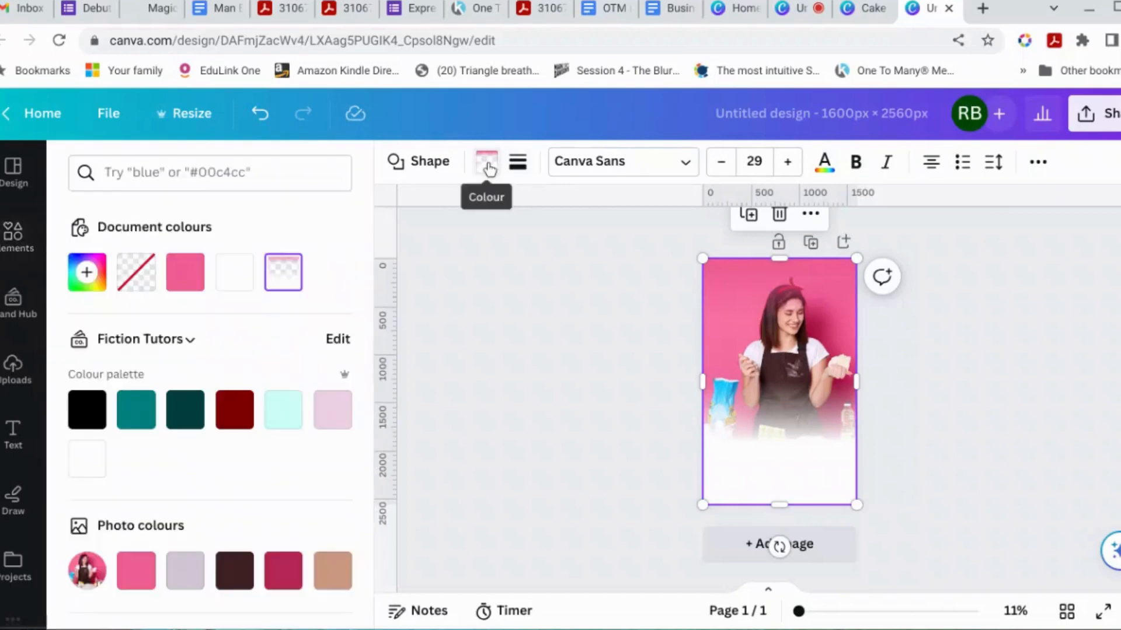
key(Escape)
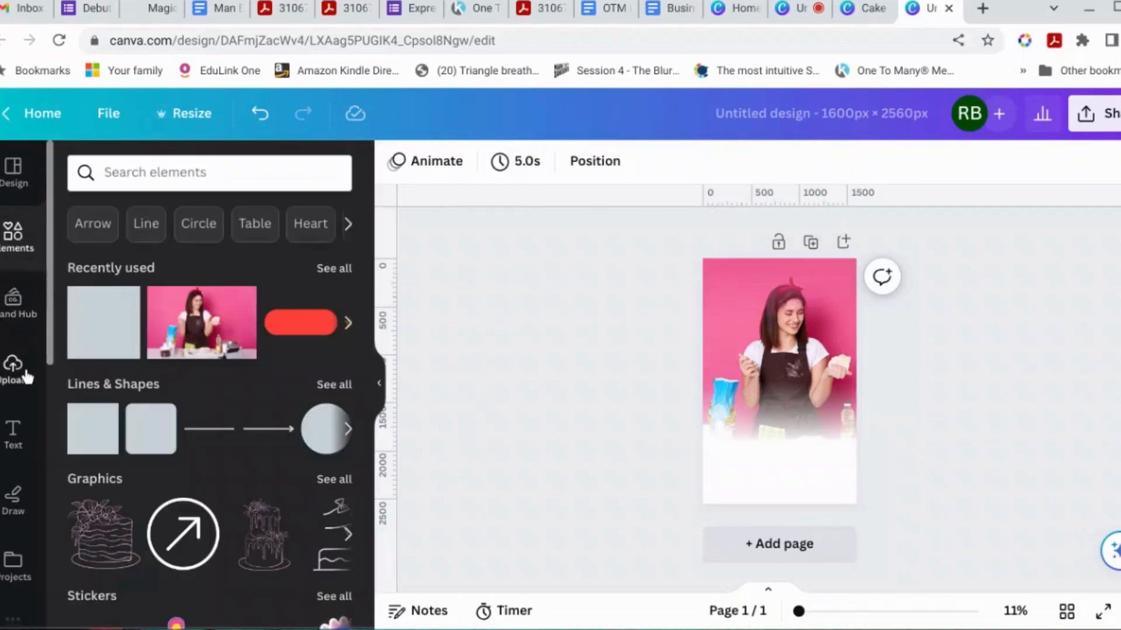
Step: Try adjusting the opacity of the white fourth stop in the rectangle's gradient
click(741, 415)
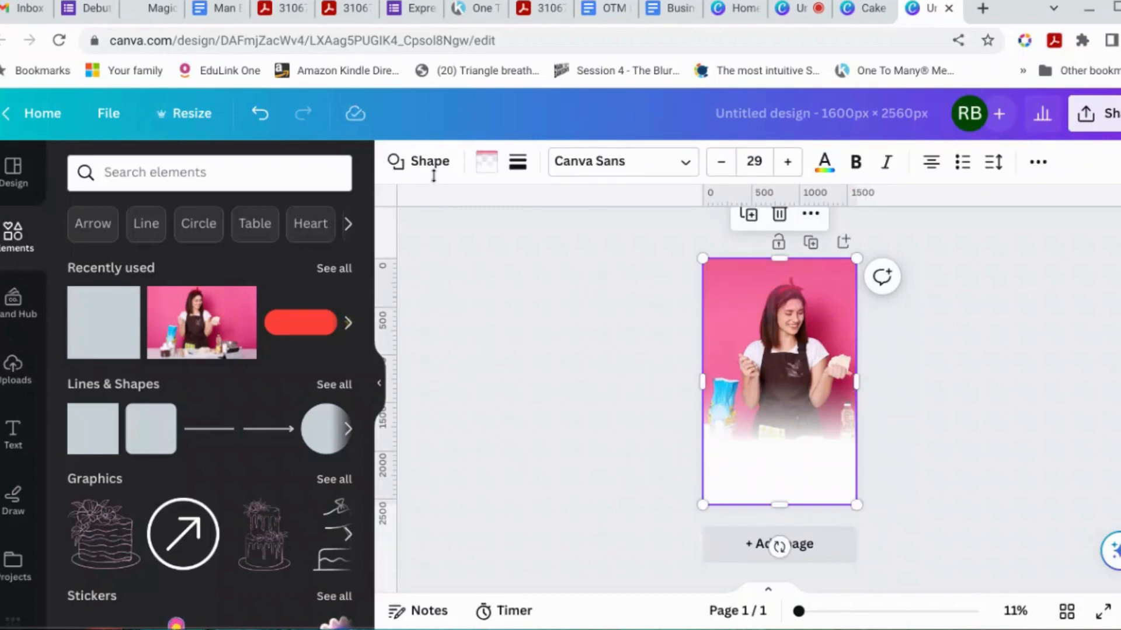
click(487, 163)
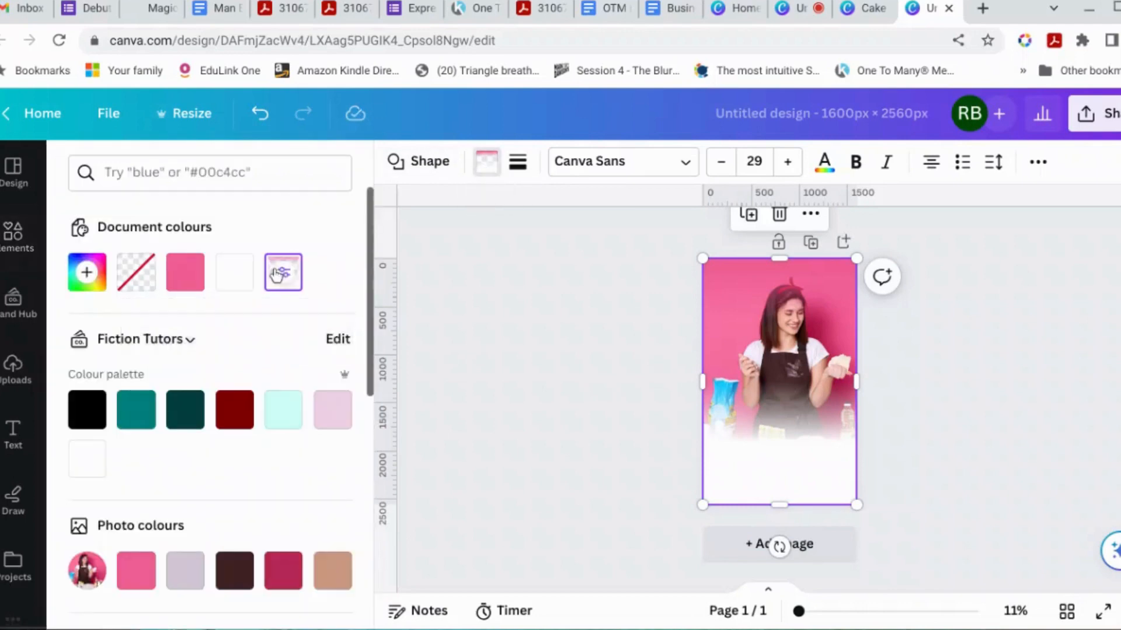
click(279, 279)
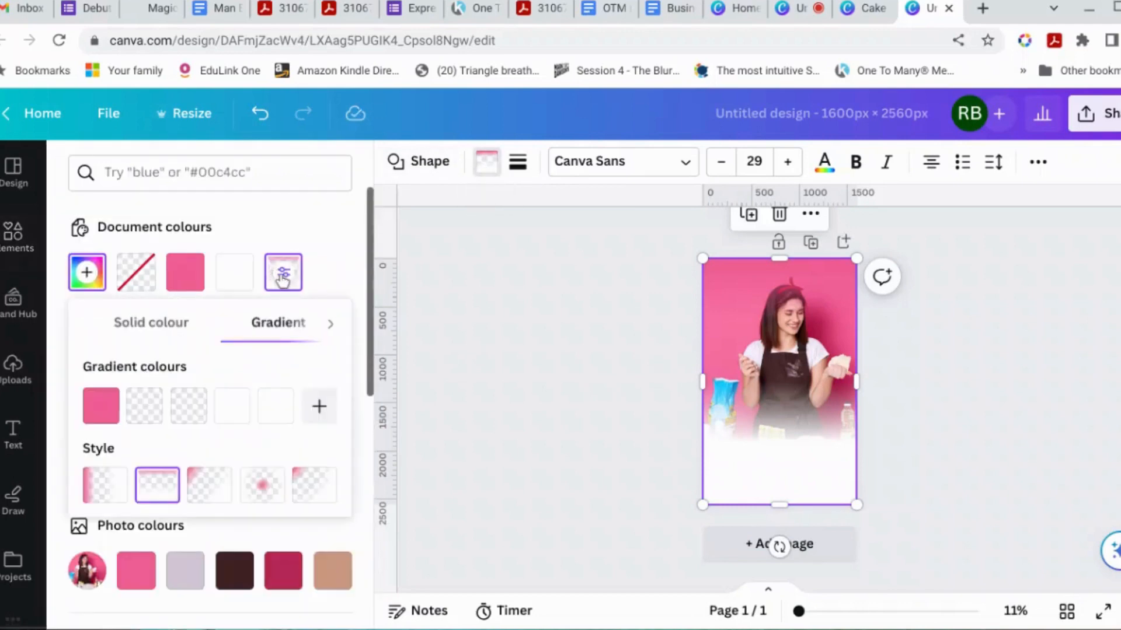
click(228, 410)
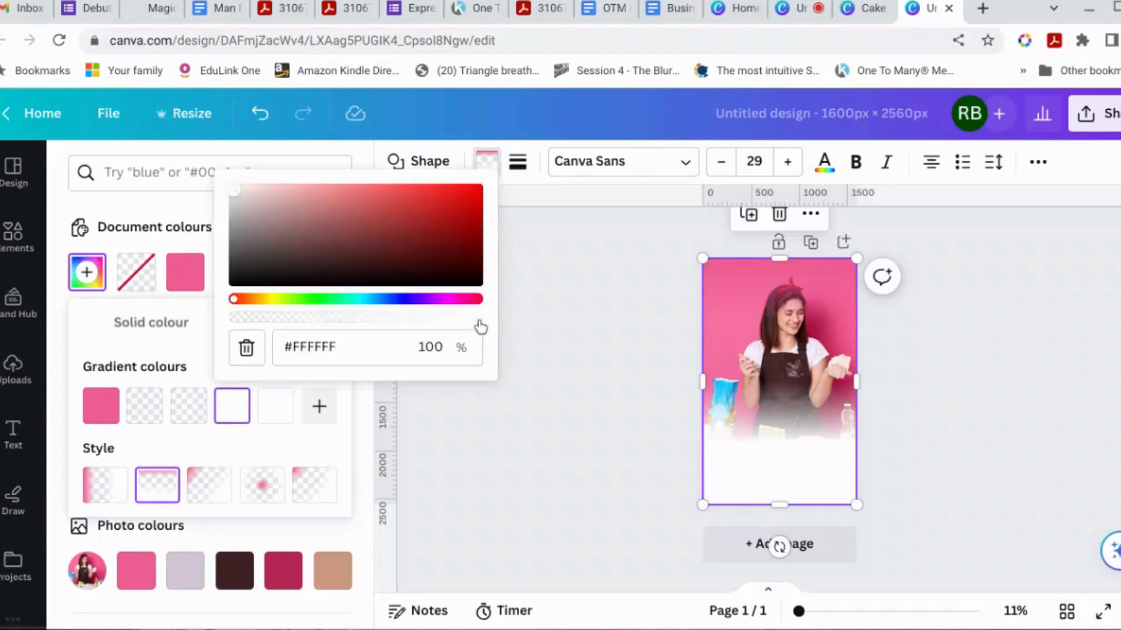
mouse_move(470, 321)
mouse_down()
mouse_move(430, 321)
mouse_move(492, 324)
mouse_up()
key(Escape)
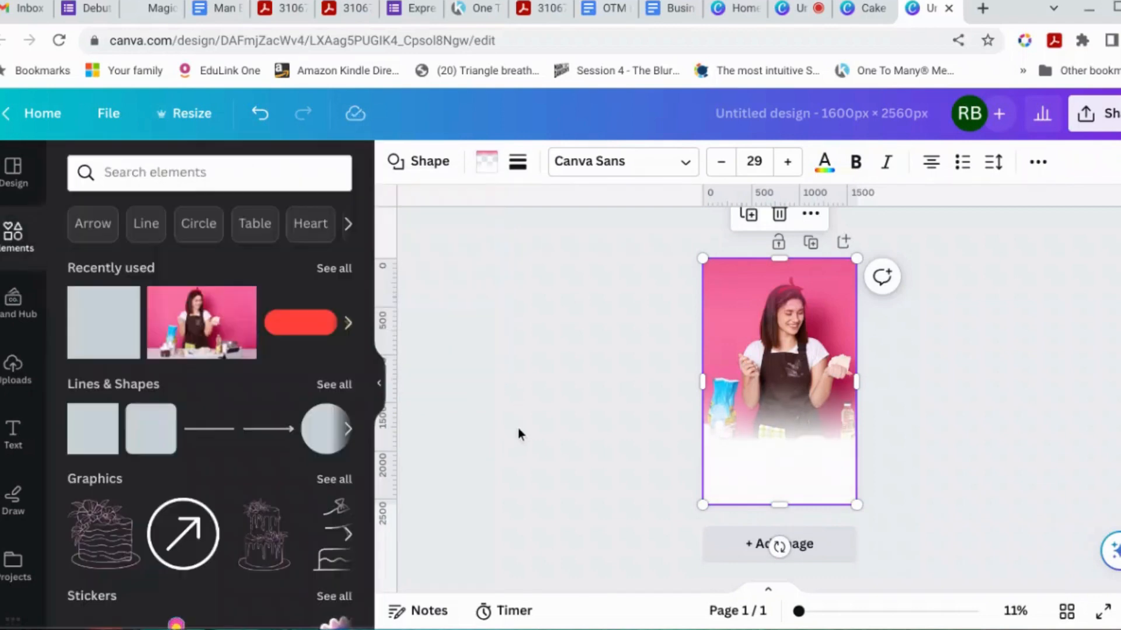
Step: Add a heading reading "Cake" and move it down to the white area below the photo
click(14, 432)
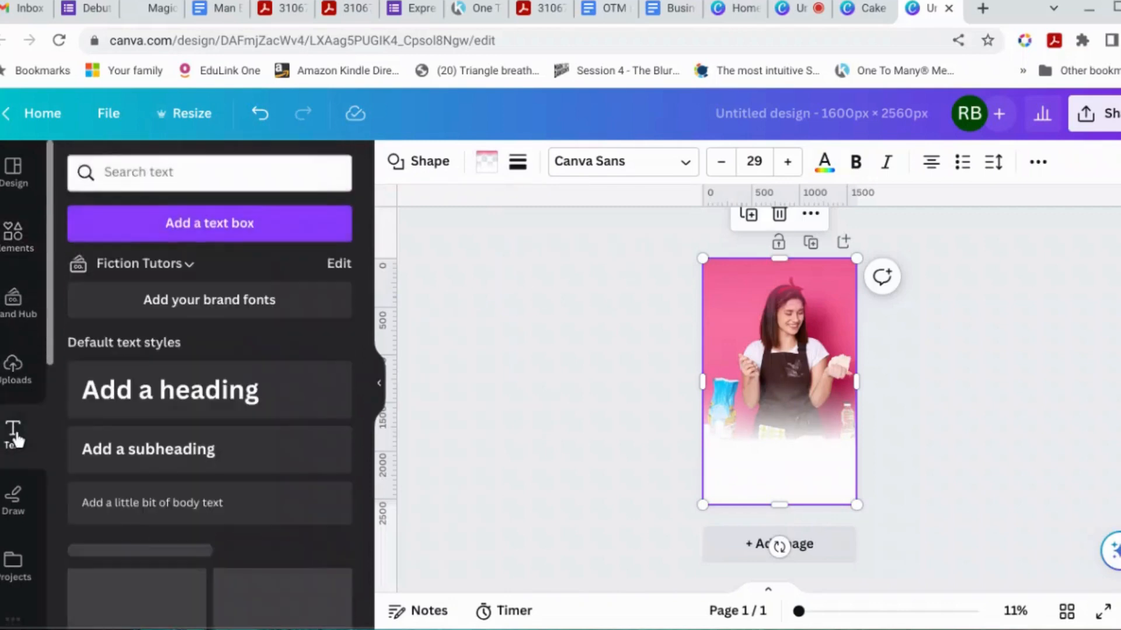
click(170, 391)
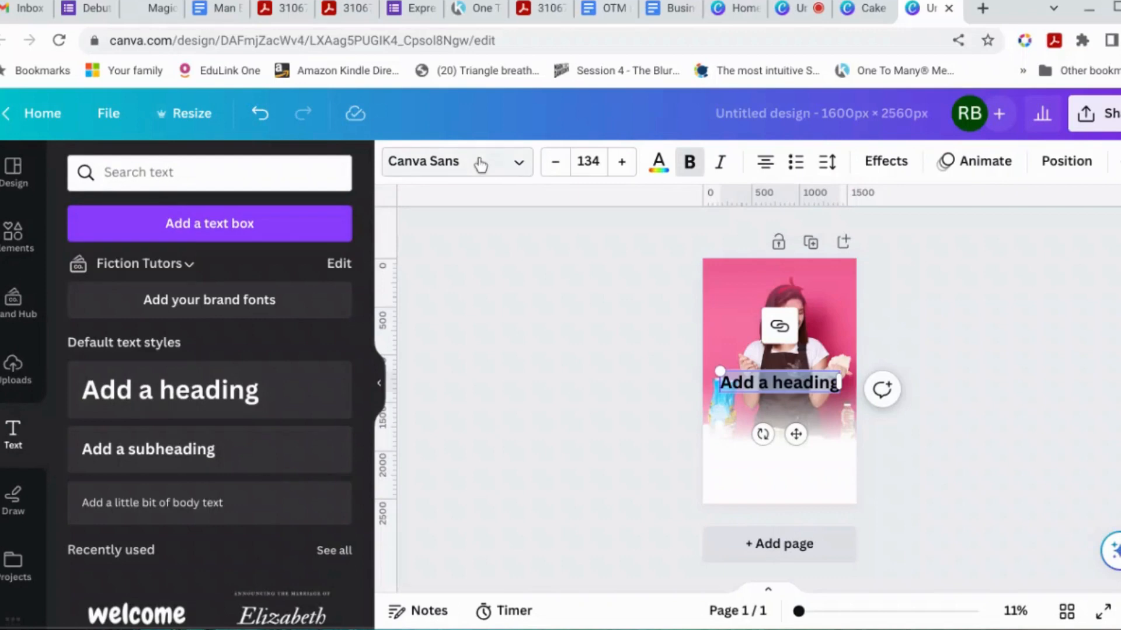
text(Cake)
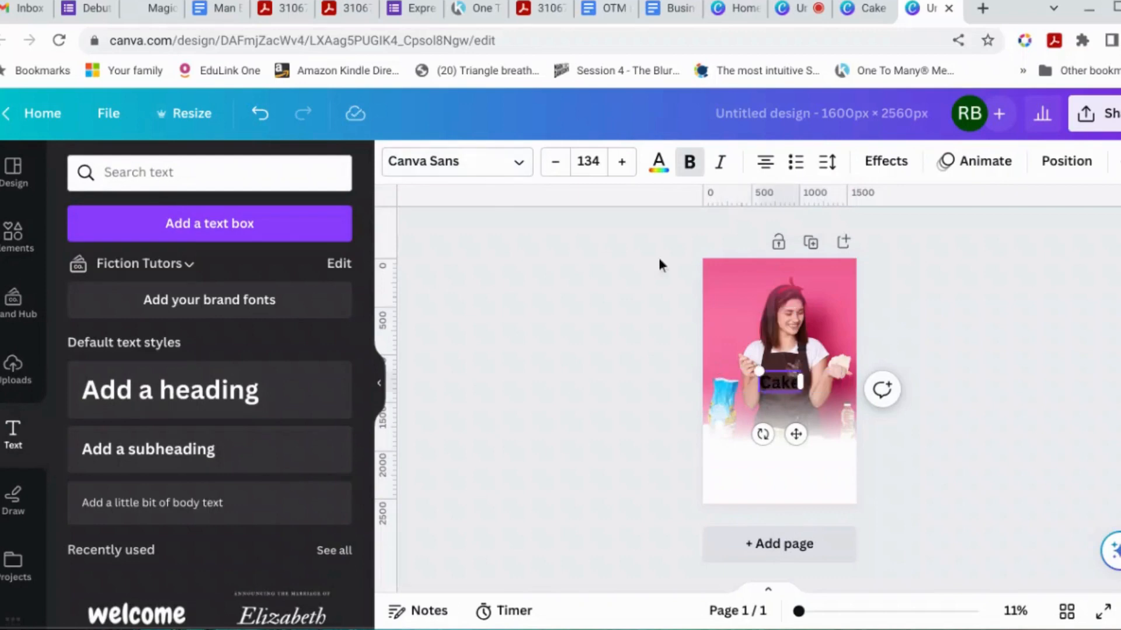
drag(795, 434, 795, 499)
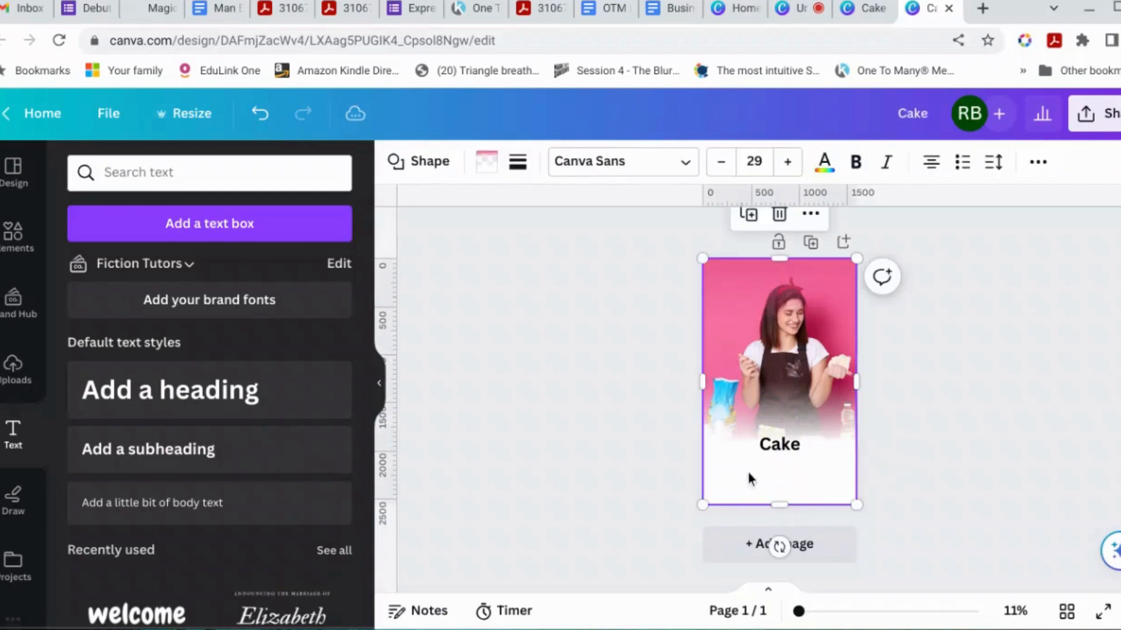
Step: Set the "Cake" heading in Alex Brush, the title font of the Cake and Confidence design, and enlarge it to size 346
click(781, 444)
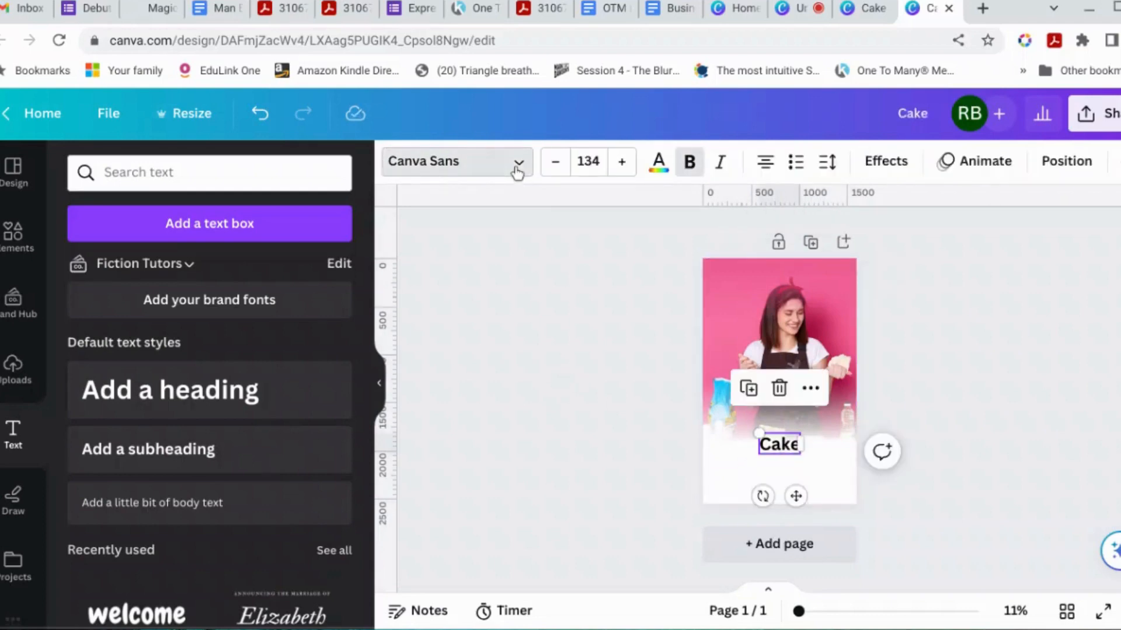
click(517, 165)
click(189, 224)
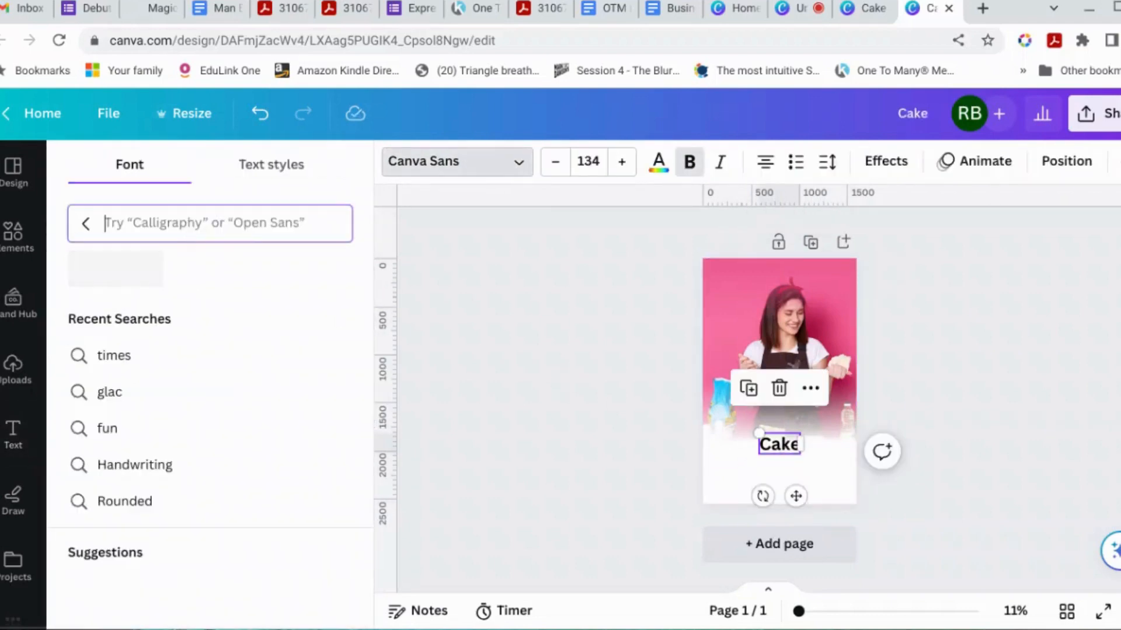
text(ale)
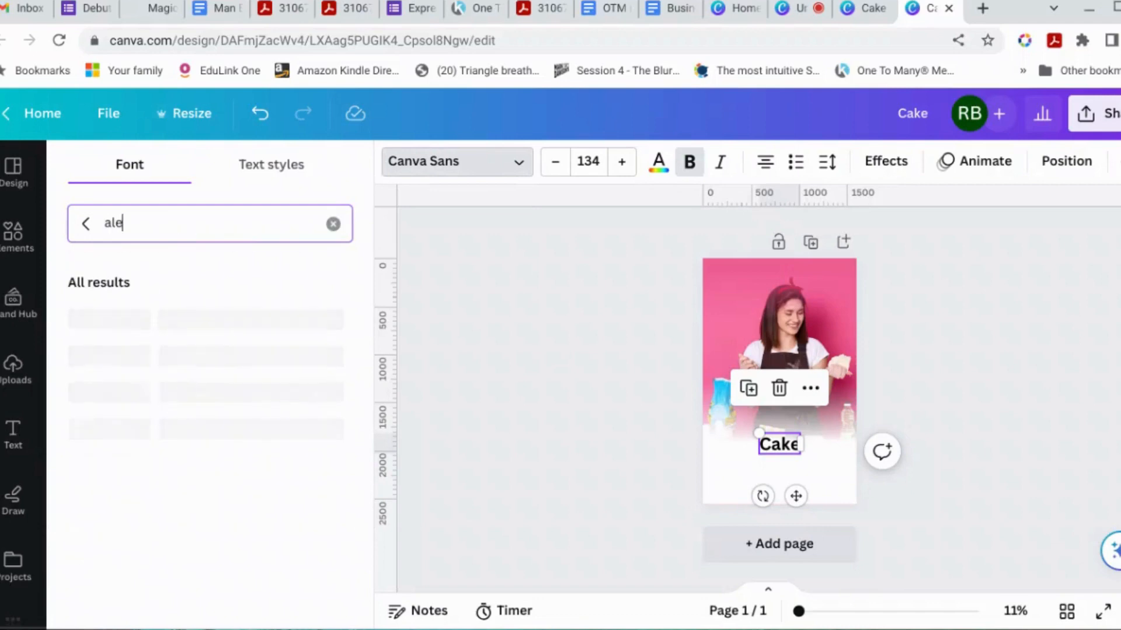
text(x)
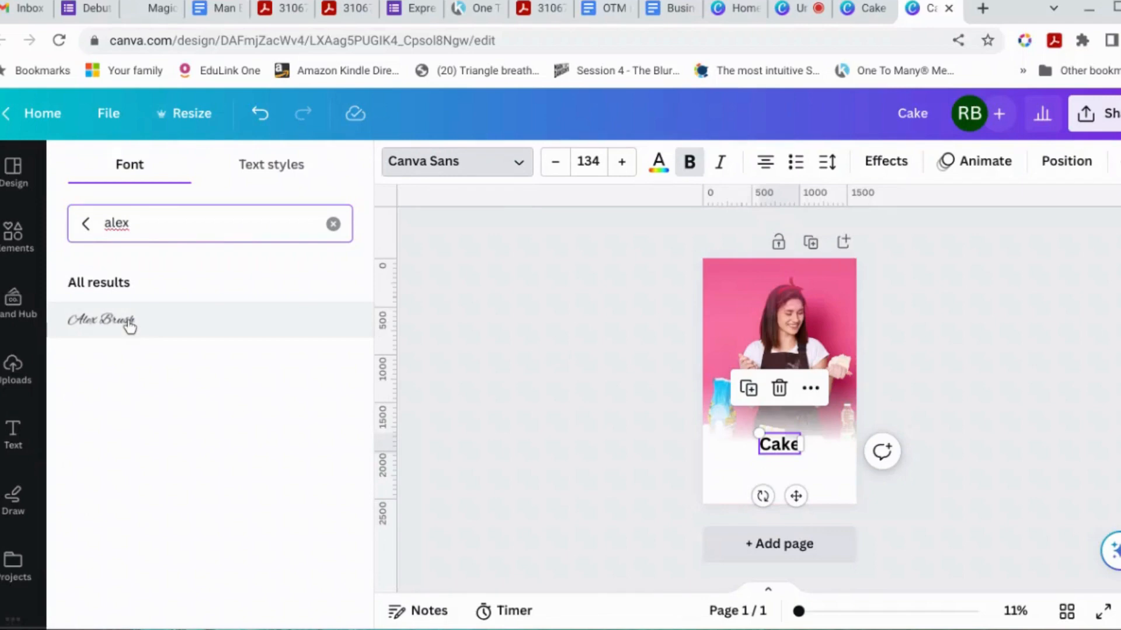
click(849, 9)
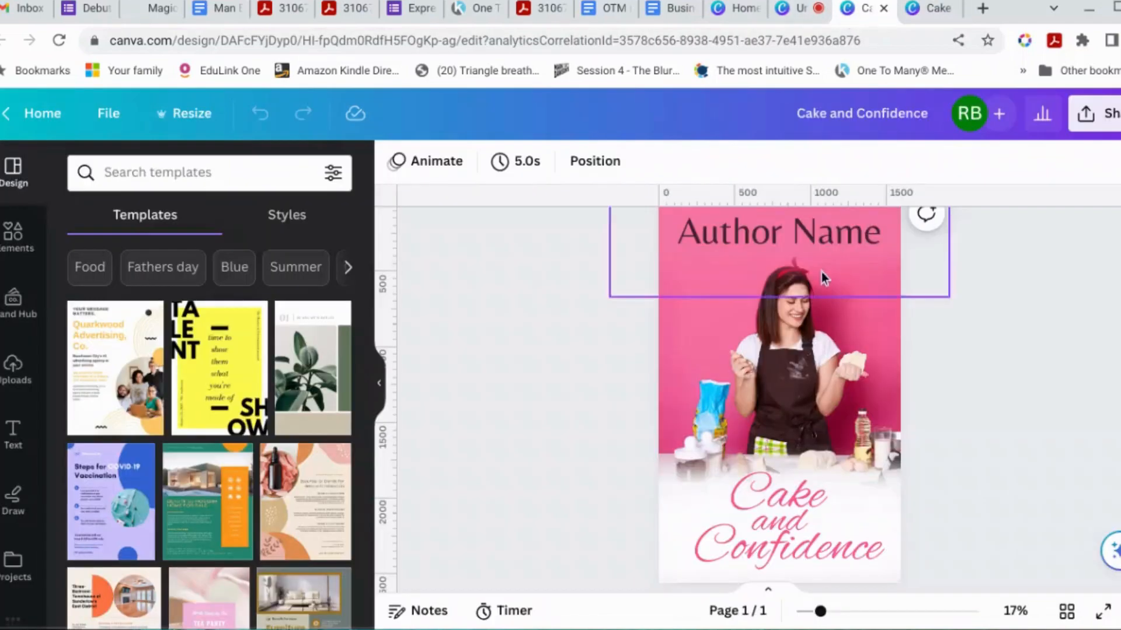
click(768, 468)
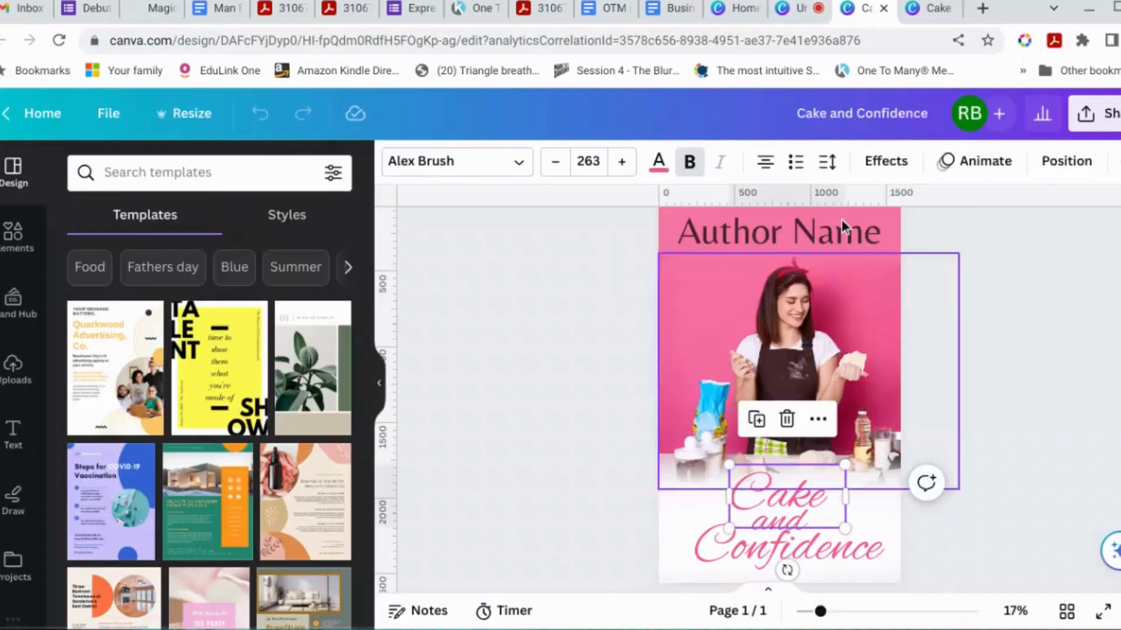
click(940, 12)
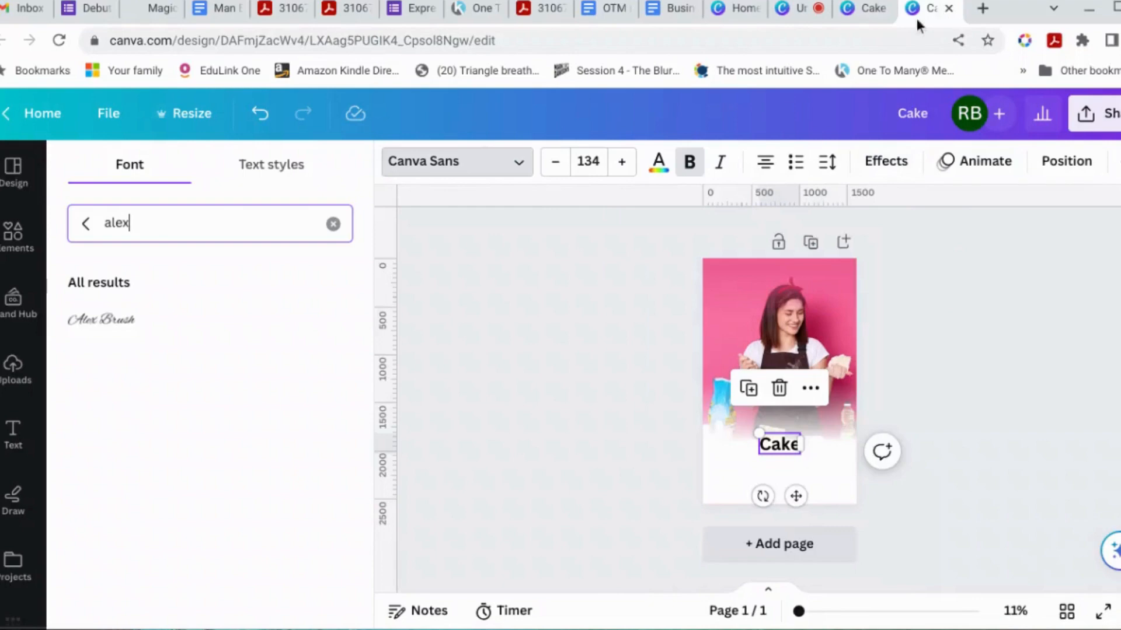
click(137, 324)
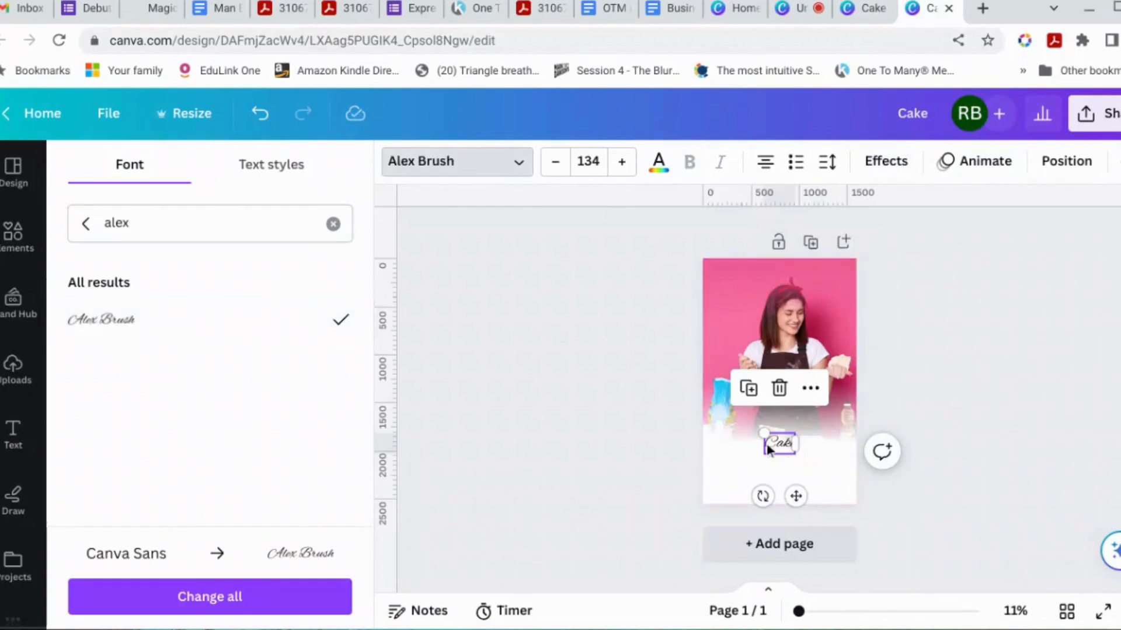
mouse_move(760, 437)
mouse_down()
mouse_move(724, 425)
mouse_move(729, 411)
mouse_up()
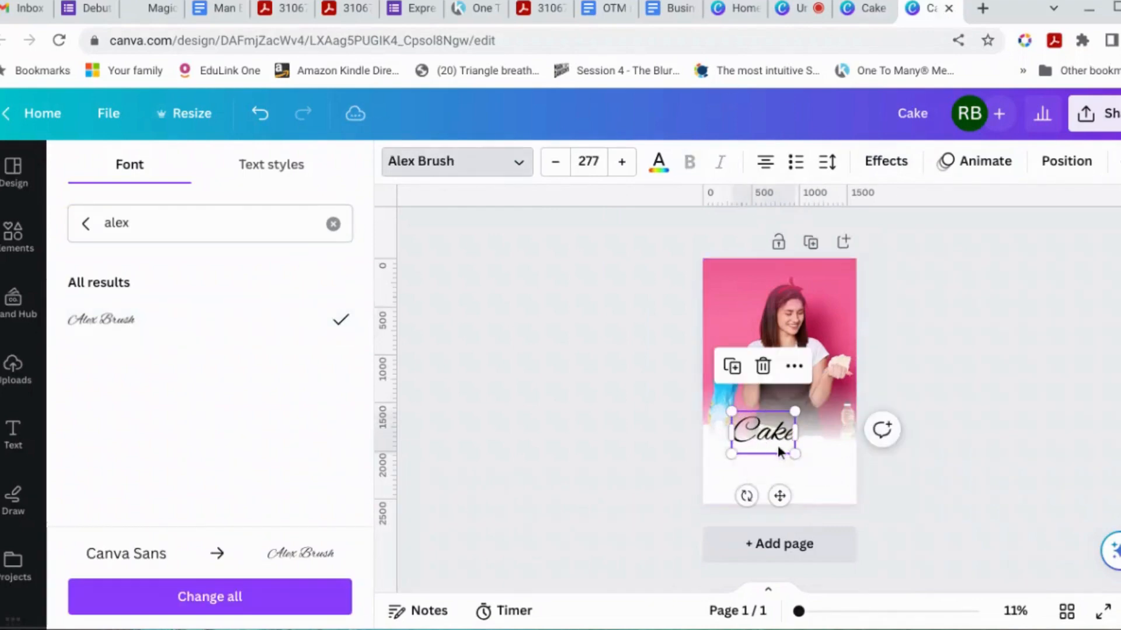
drag(796, 461, 782, 486)
Step: Duplicate the "Cake" text below the original and change the copy to read "Confidence"
double_click(753, 476)
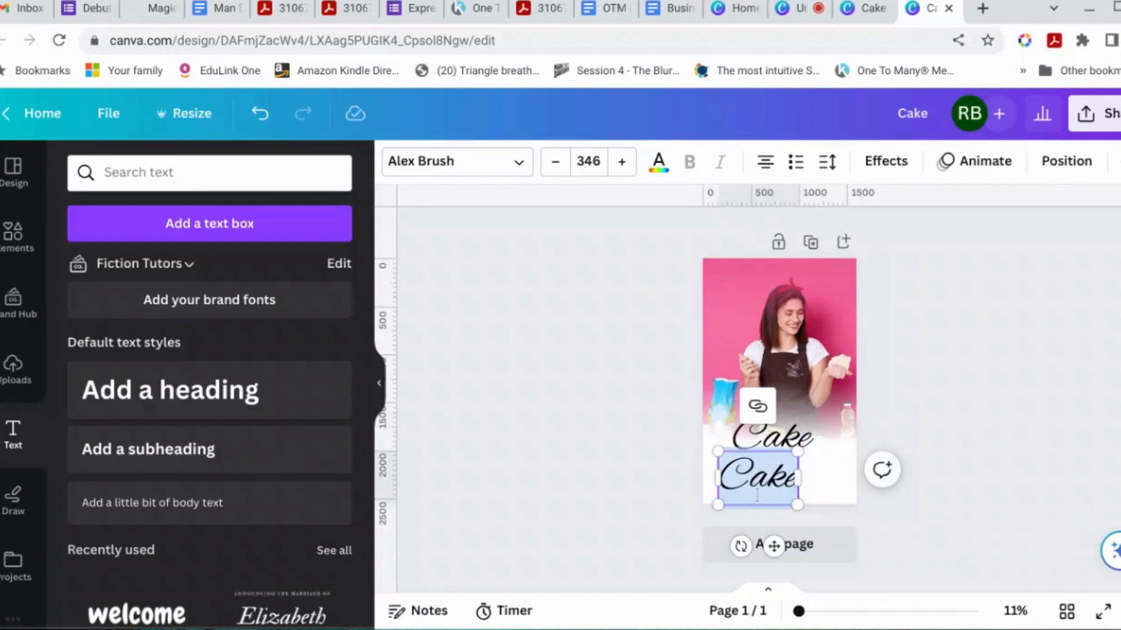
click(957, 476)
click(763, 485)
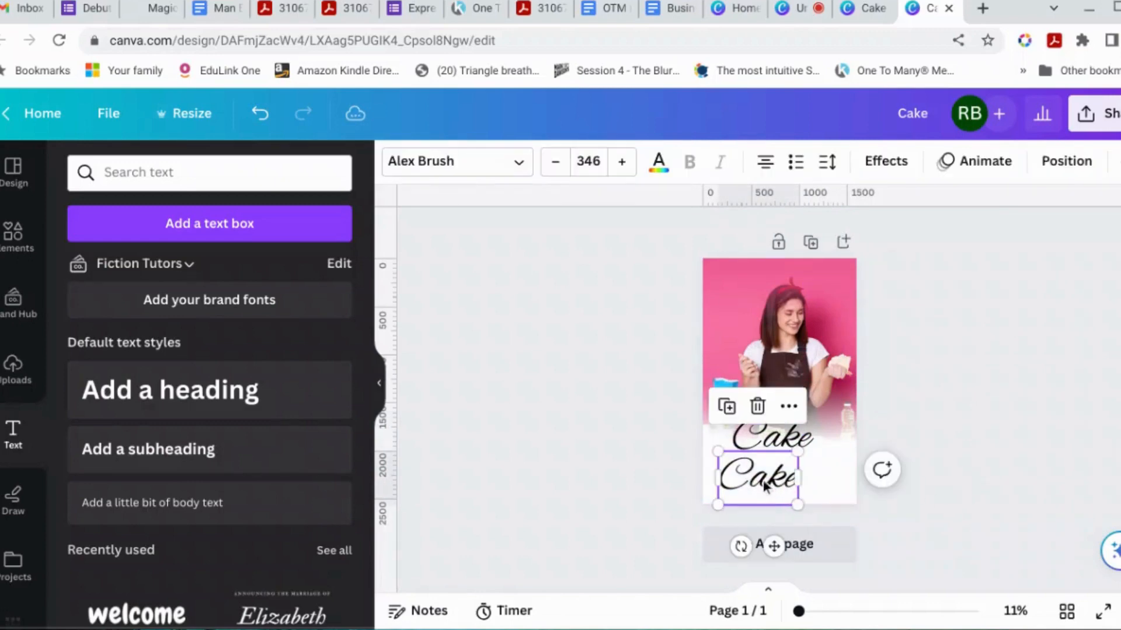
click(763, 485)
text(Comfi)
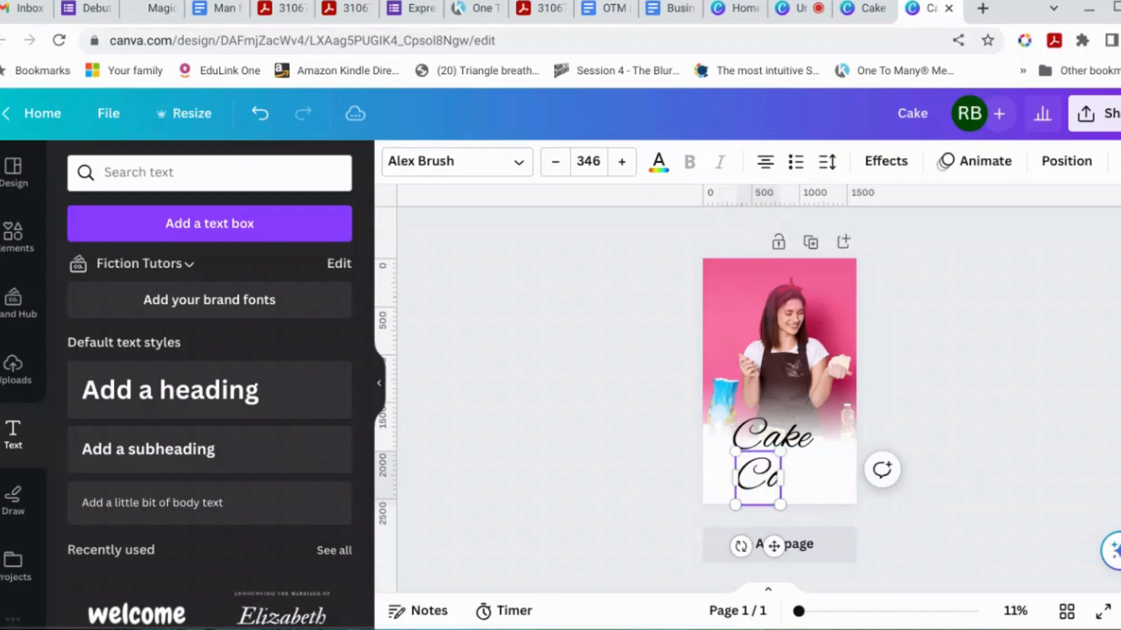
key(BackSpace)
key(BackSpace)
key(BackSpace)
text(nfidence)
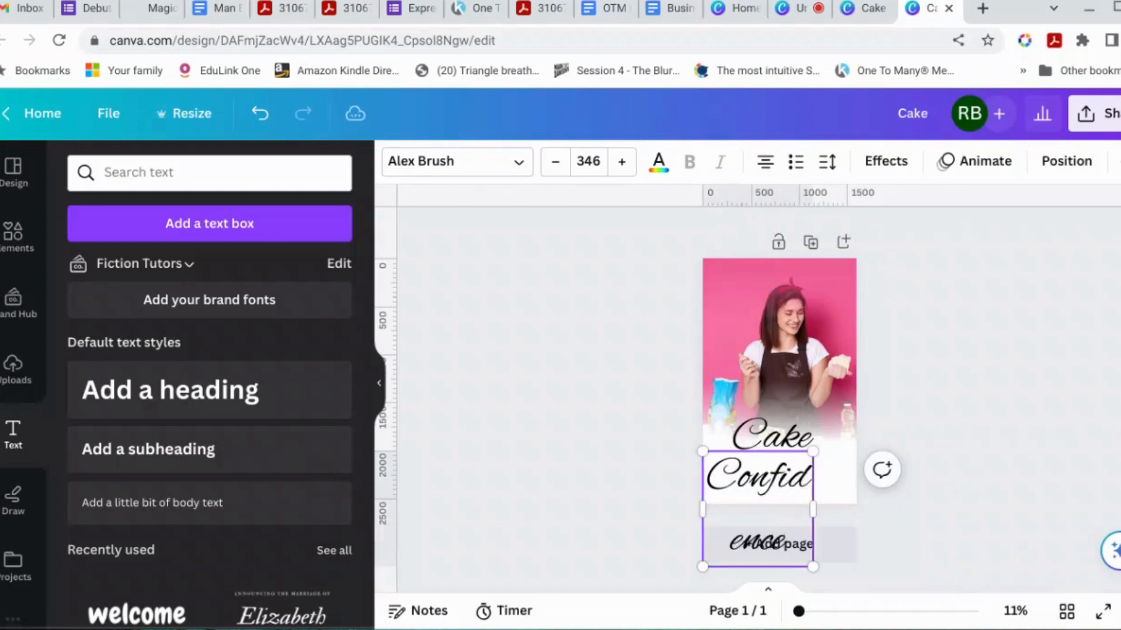
Step: Fit "Confidence" on one line at size 291 and centre it near the page's lower edge
drag(813, 510, 846, 470)
mouse_move(785, 540)
mouse_down()
mouse_move(806, 548)
mouse_move(795, 548)
mouse_up()
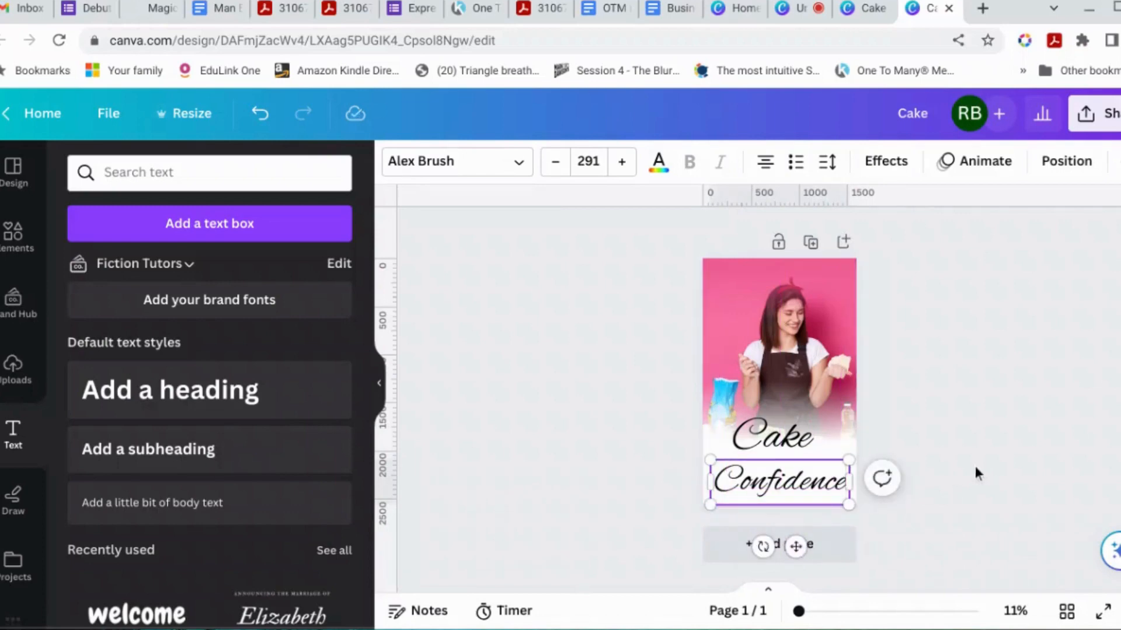
click(975, 466)
Step: Duplicate "Cake", change the copy to "and" at size 257, and centre it between the other two title words
click(754, 450)
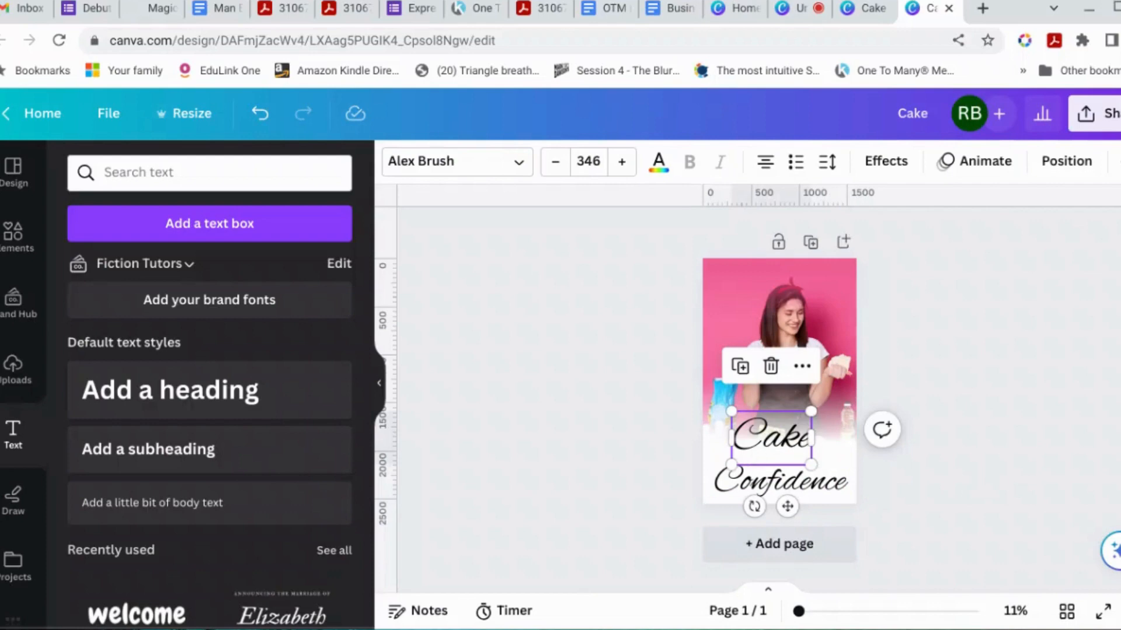
key(ctrl+d)
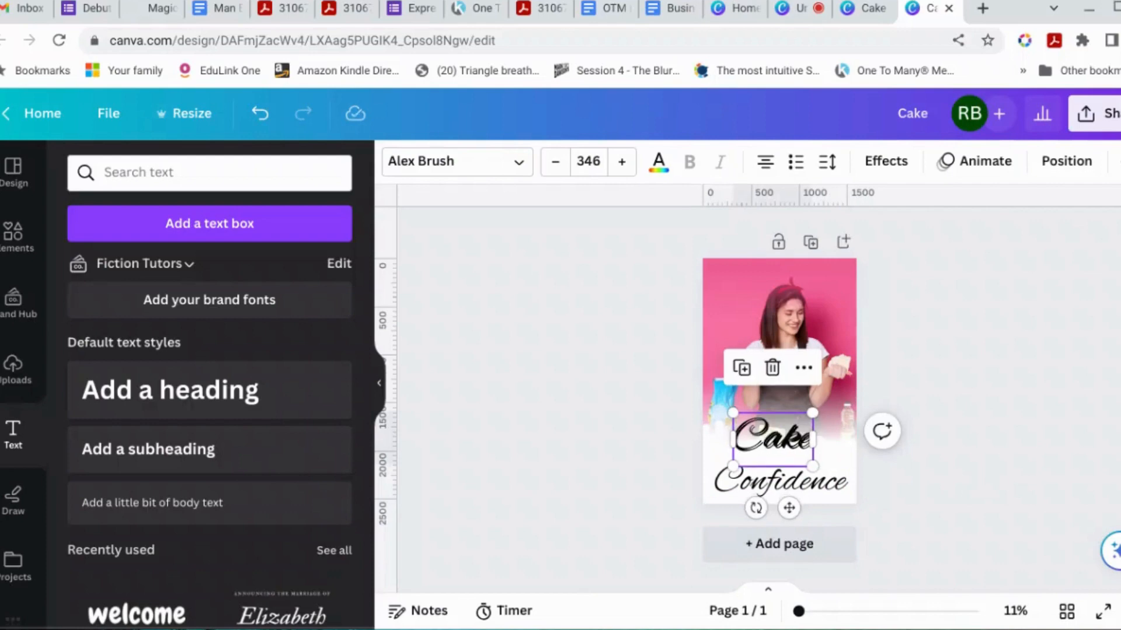
drag(768, 456, 766, 473)
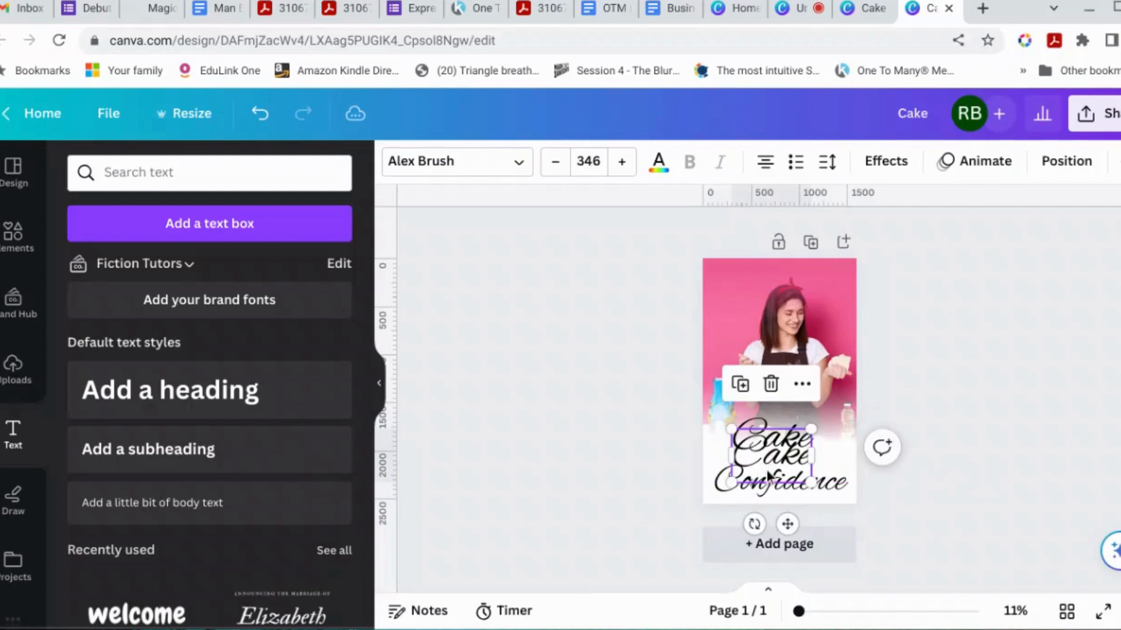
double_click(742, 459)
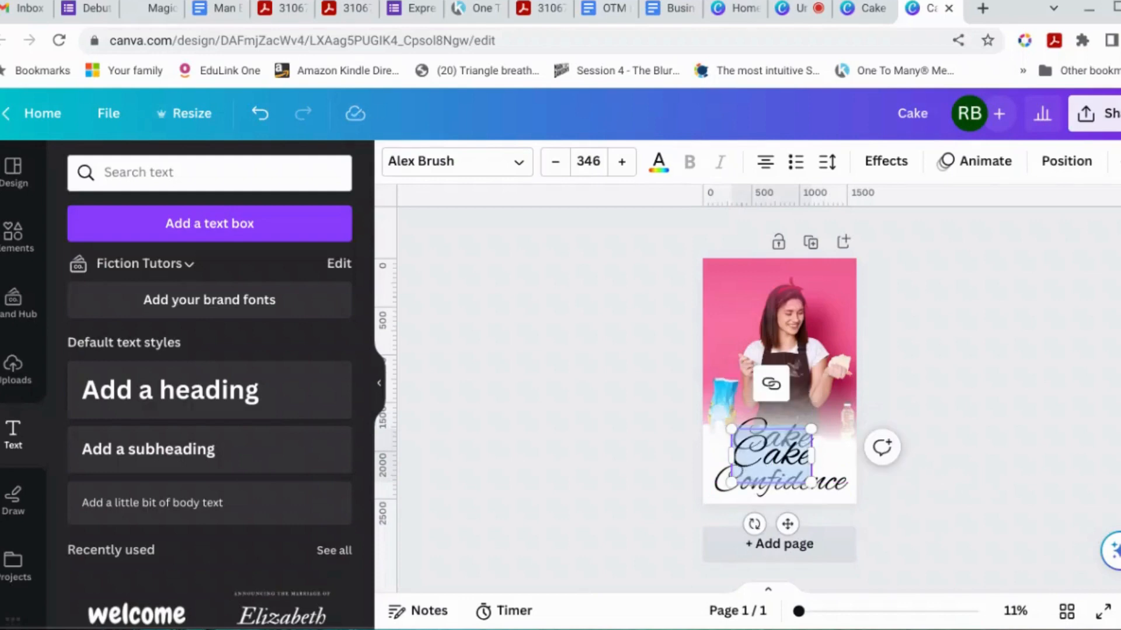
text(and)
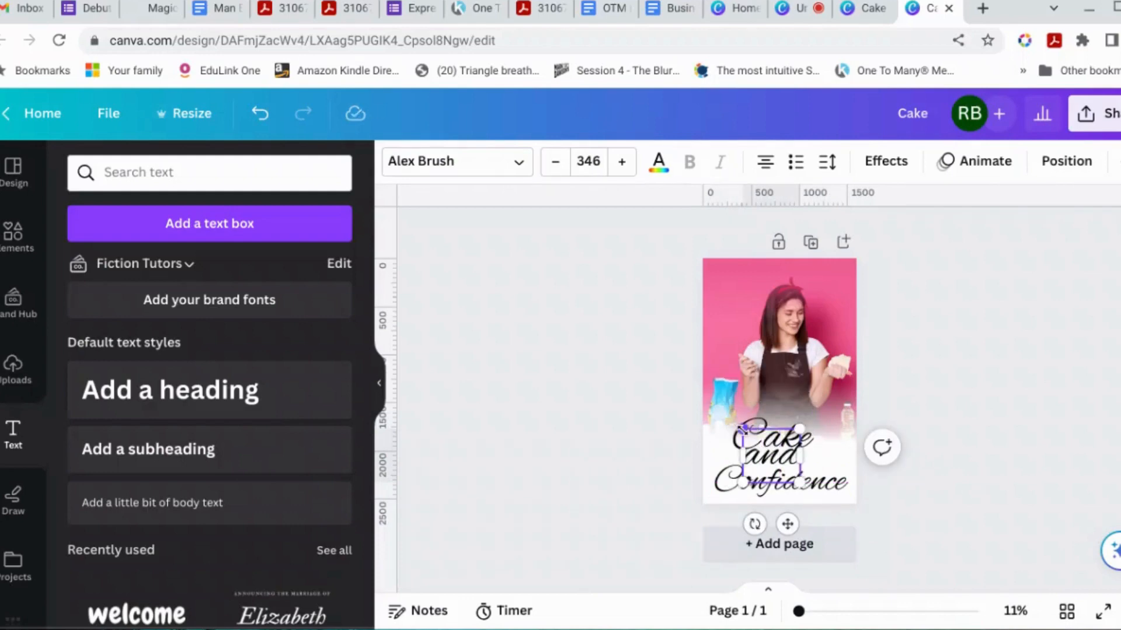
drag(743, 429, 793, 461)
click(911, 487)
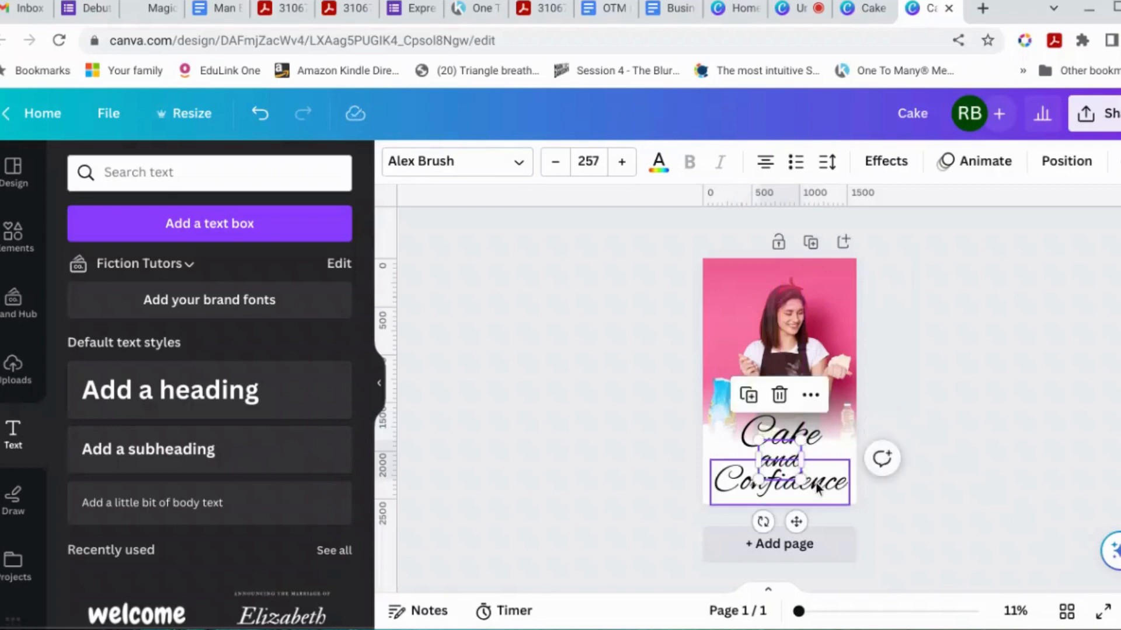
click(818, 487)
click(926, 451)
Step: Recolour the three title words "Cake", "and" and "Confidence" together in pink, #F05E95
click(804, 435)
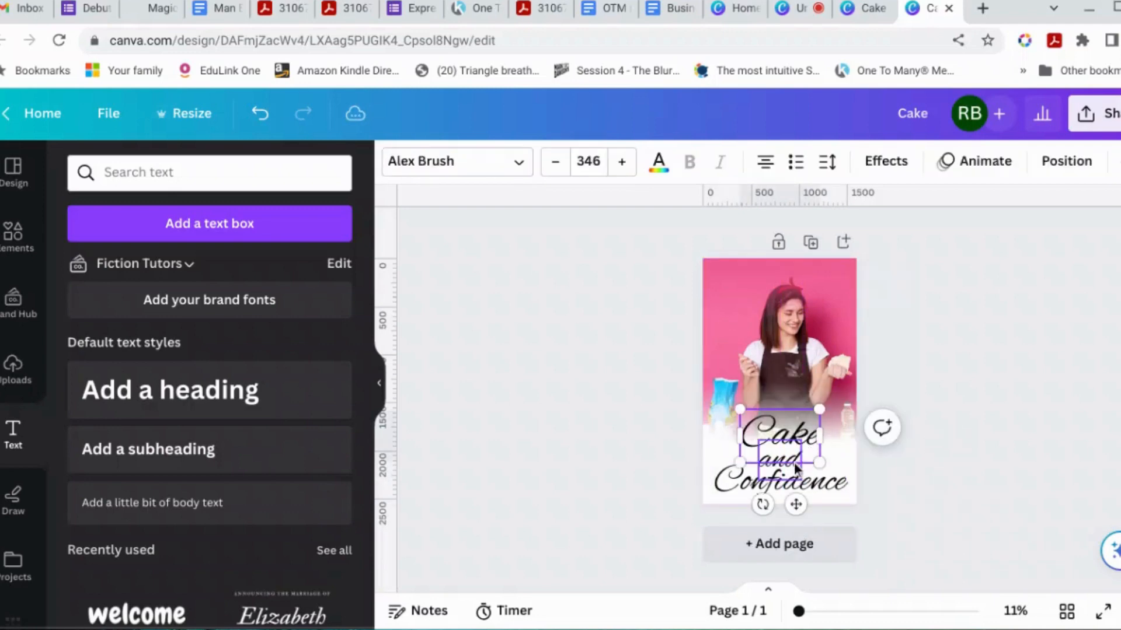
shift+click(794, 463)
shift+click(804, 486)
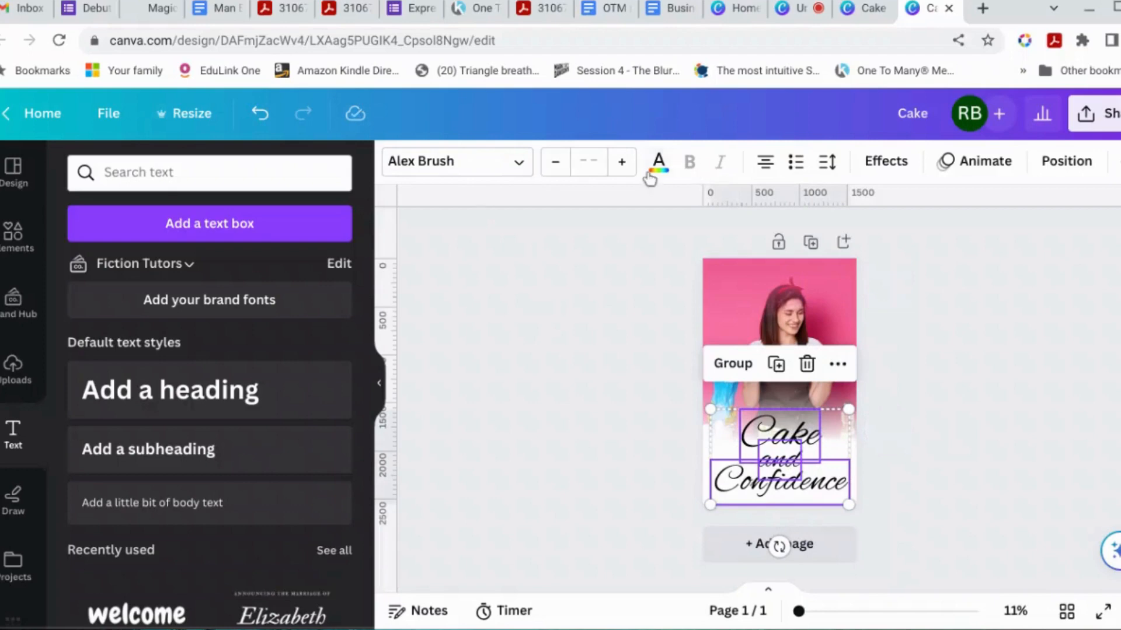
click(657, 167)
click(174, 277)
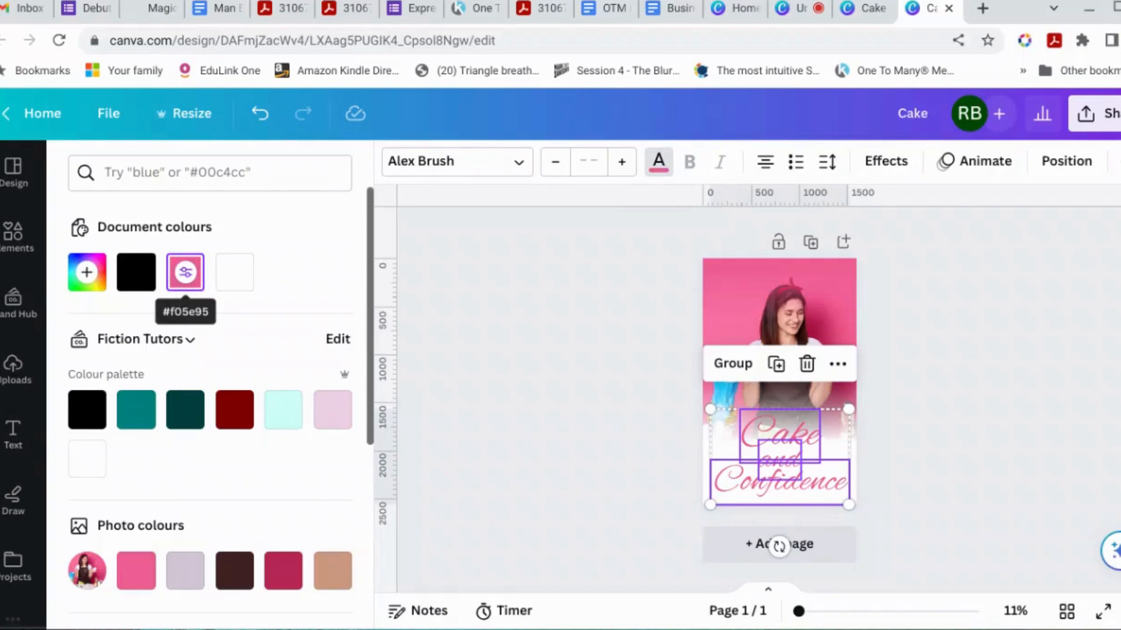
click(1039, 352)
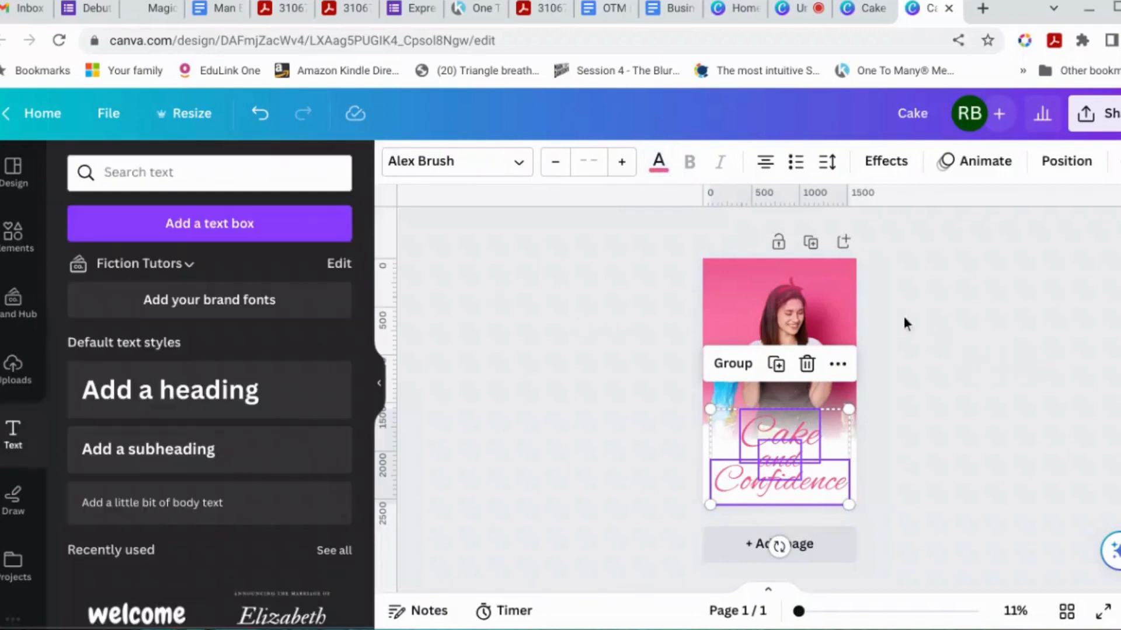
Step: Adjust the photo slightly upward behind the title and set the gradient rectangle back over the full page
click(829, 315)
mouse_move(829, 315)
mouse_down()
mouse_move(784, 320)
mouse_move(825, 303)
mouse_up()
click(1021, 401)
drag(729, 473, 792, 445)
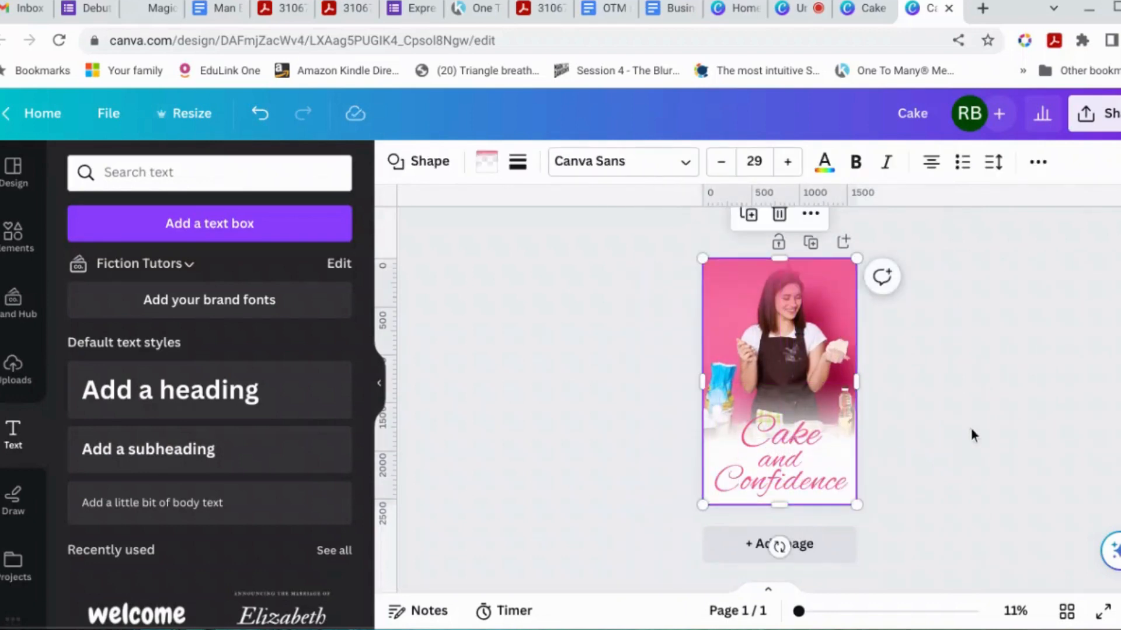
click(934, 385)
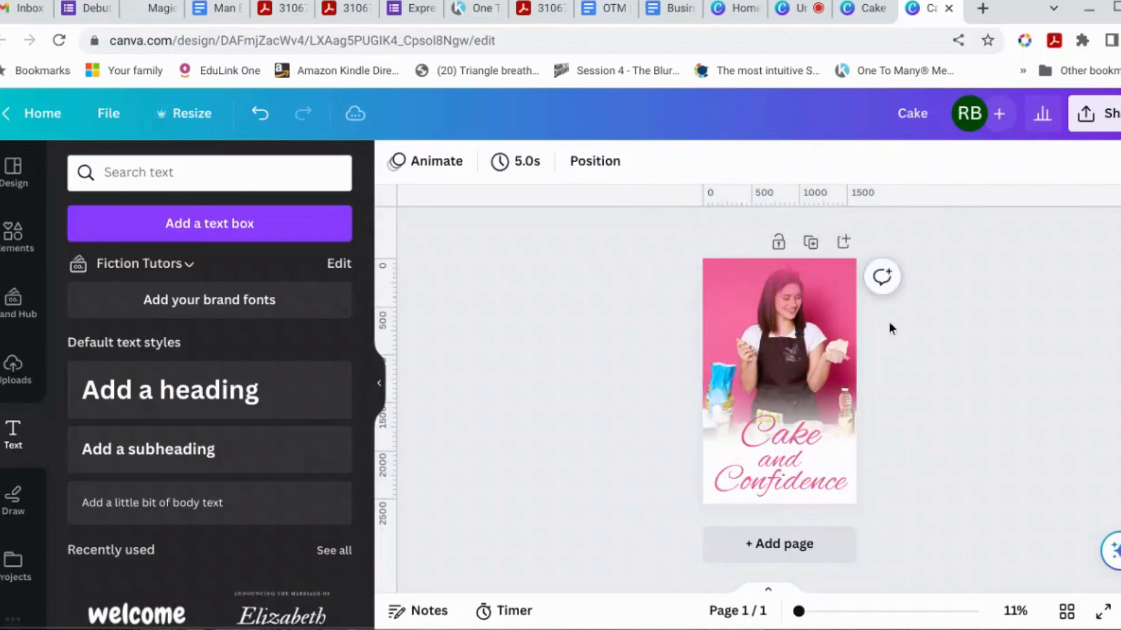
Step: Slide the gradient rectangle partly off the page's left side and shrink the photo slightly from its upper-right corner
click(807, 274)
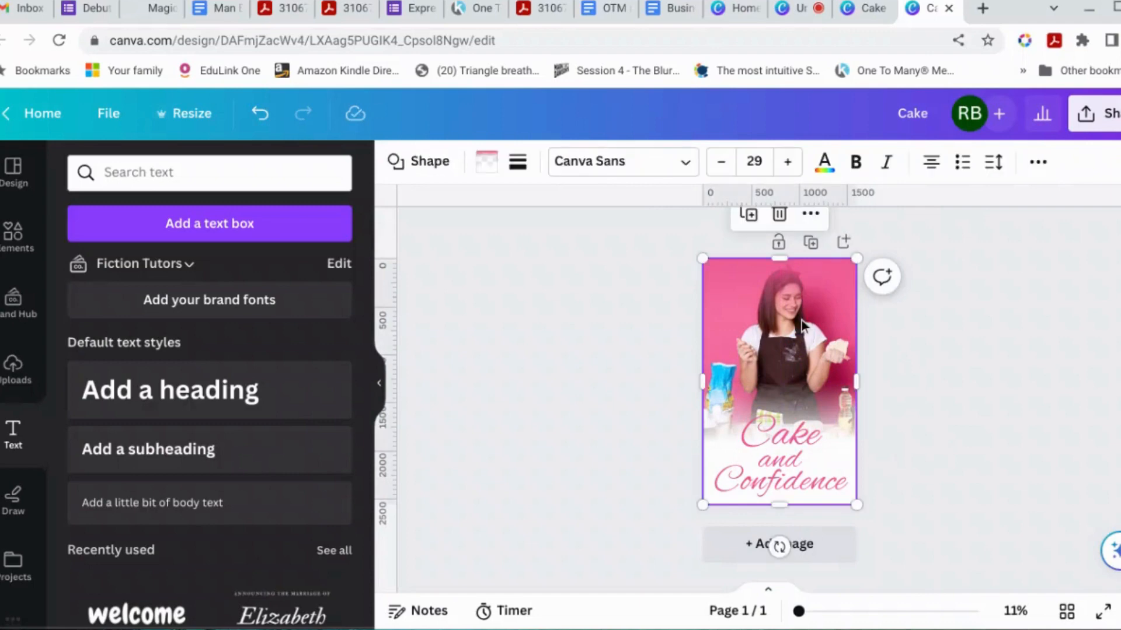
mouse_move(838, 296)
mouse_down()
mouse_move(784, 301)
mouse_move(843, 314)
mouse_up()
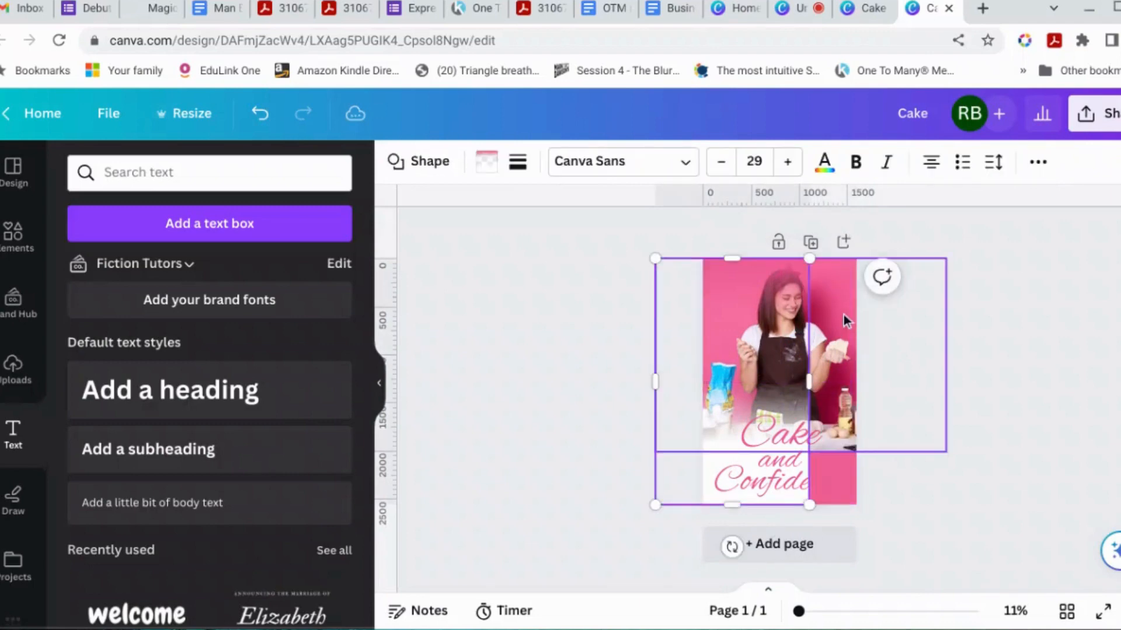
double_click(843, 314)
drag(951, 258, 925, 275)
click(1036, 252)
click(1002, 302)
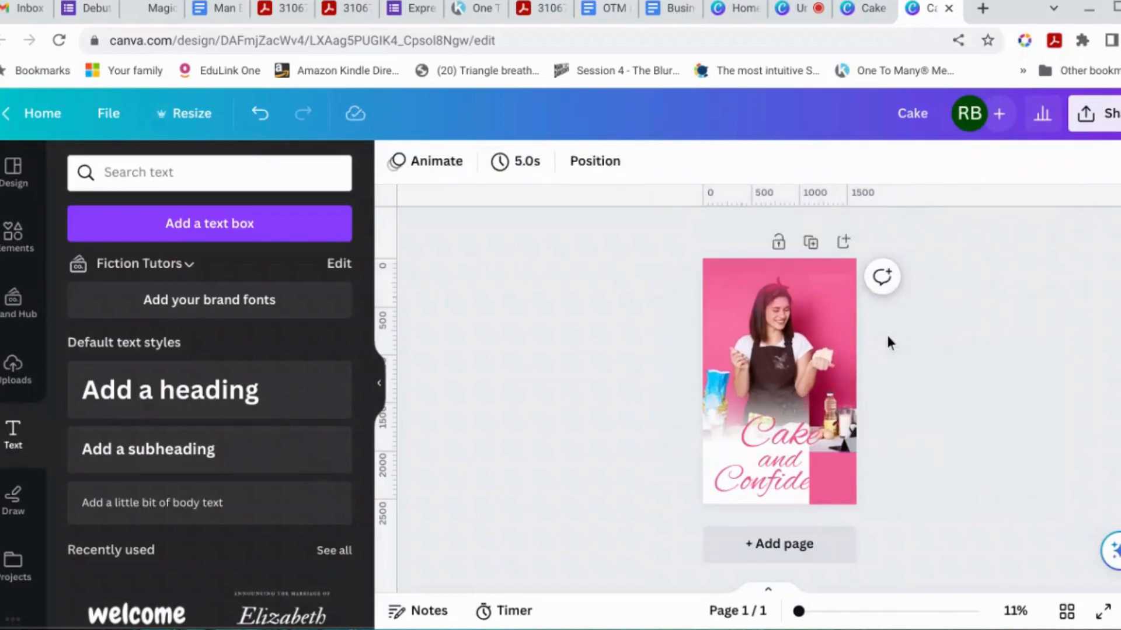
Step: Shift the photo slightly to the right and realign the gradient rectangle over the full page
drag(839, 339, 864, 345)
click(967, 431)
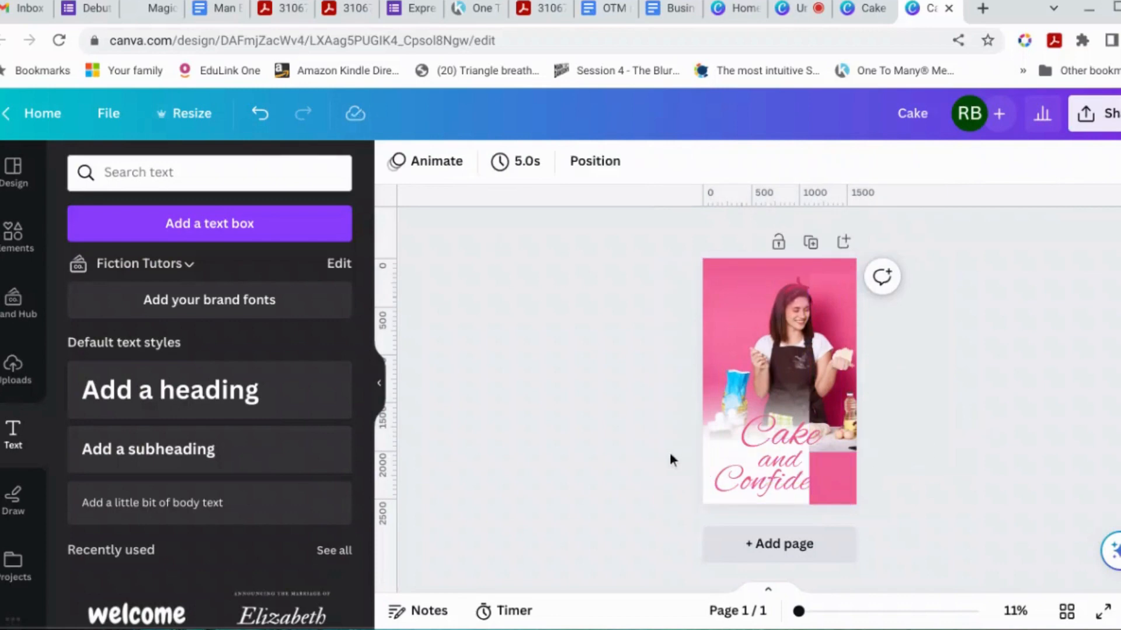
click(731, 447)
drag(731, 447, 783, 450)
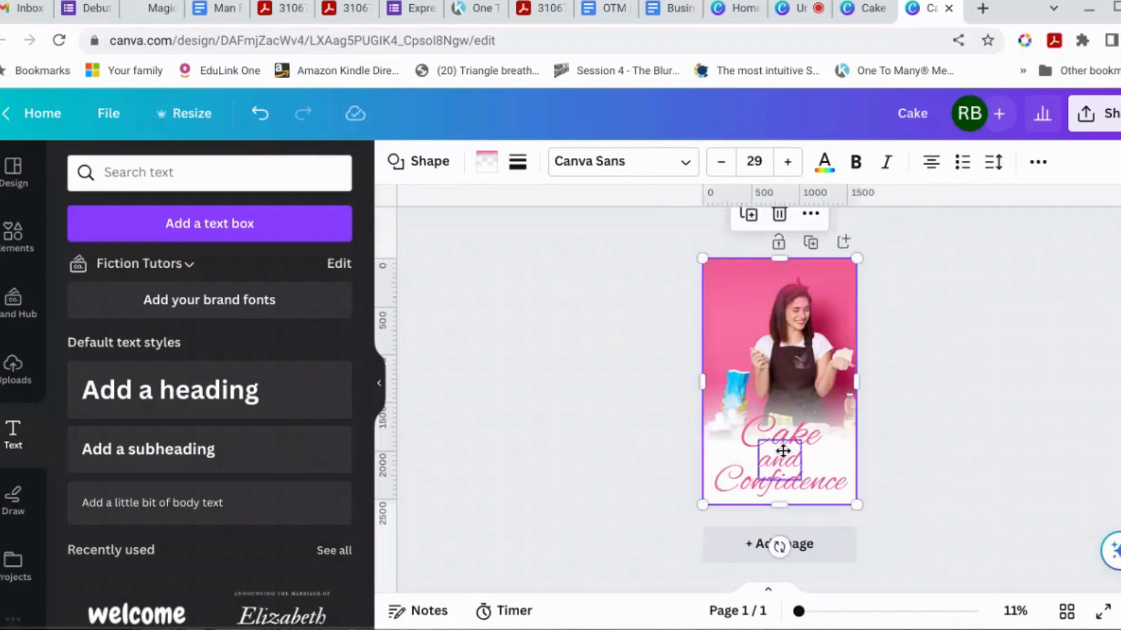
Step: Add a heading reading "AUTHOR NAME" and place it along the cover's top edge, above the woman's head
click(959, 432)
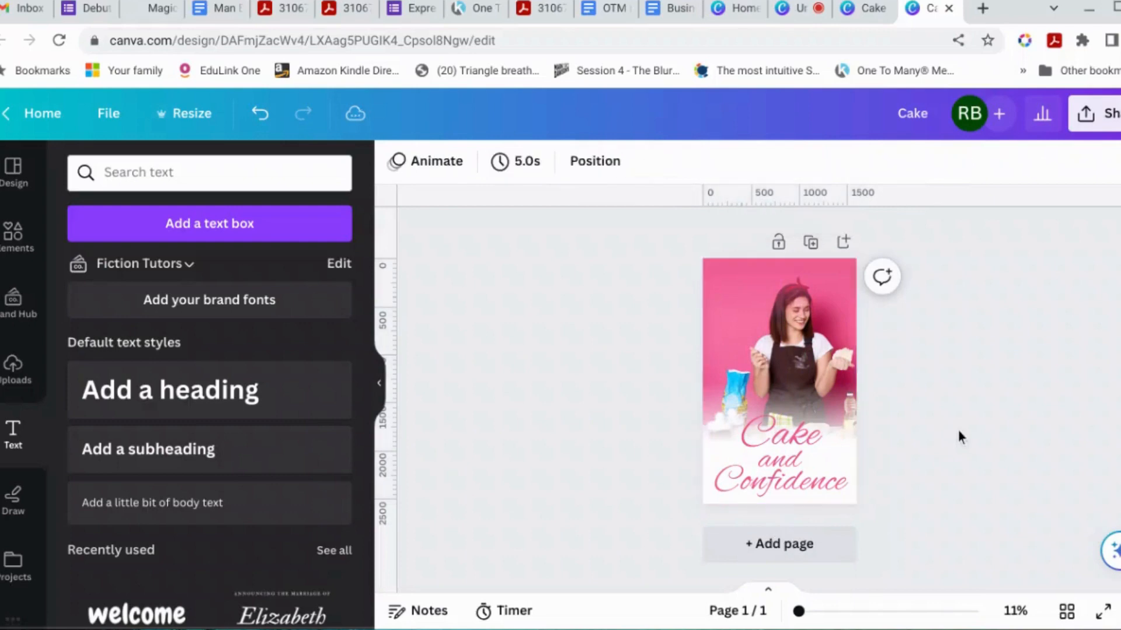
click(161, 399)
text(AUTHOR NAME)
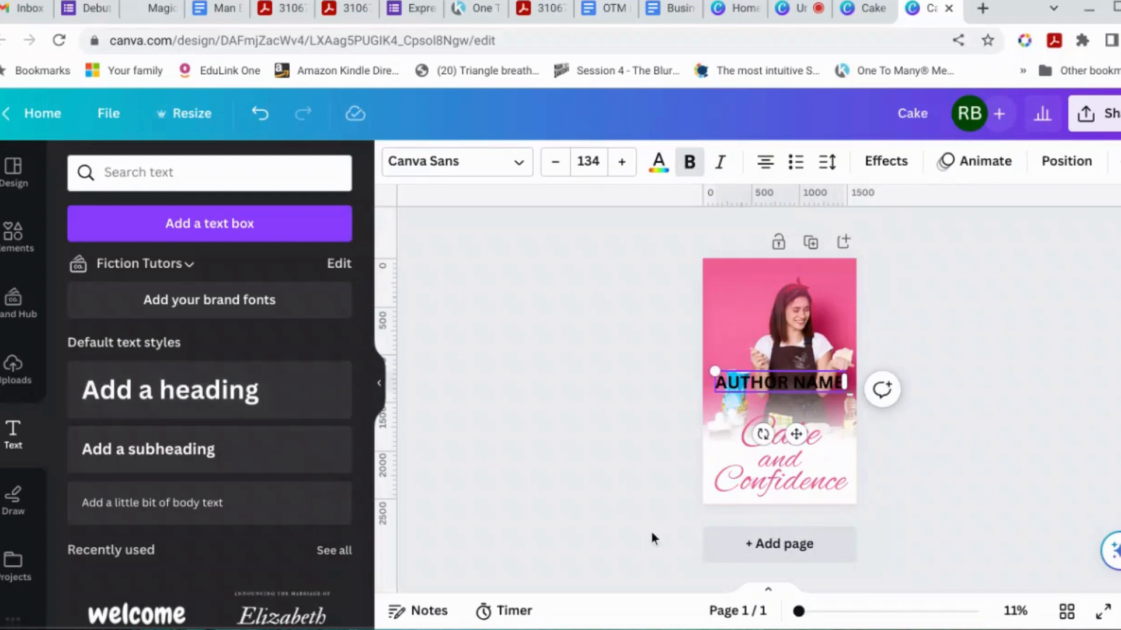
drag(796, 434, 797, 331)
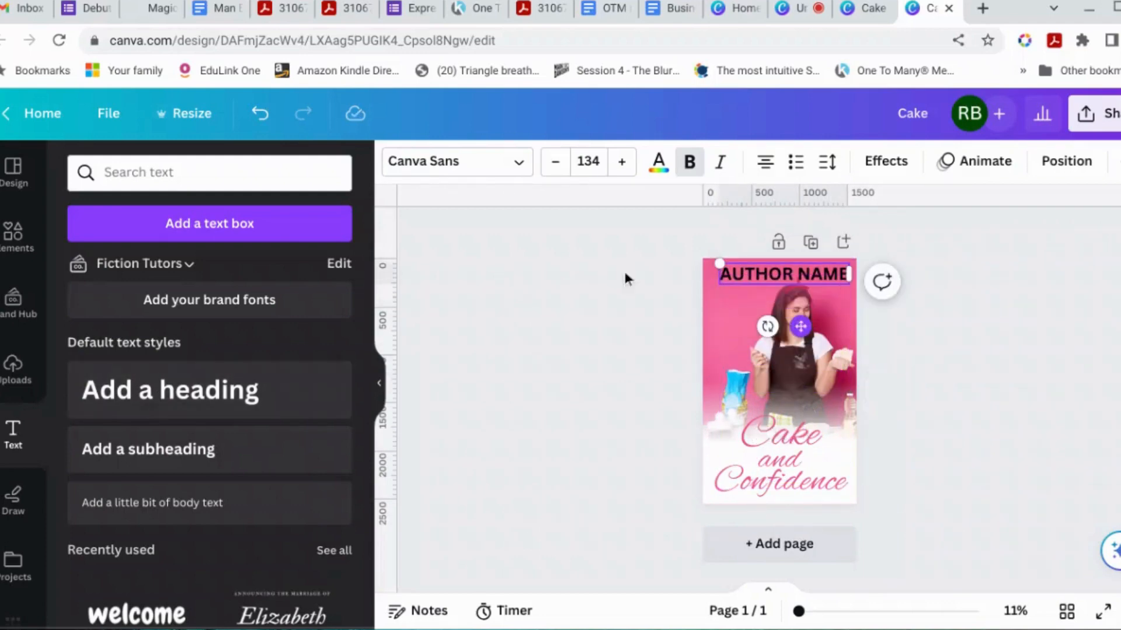
Step: Recolour the author name in the dark brown sampled from the photo and centre it horizontally on the cover
click(664, 167)
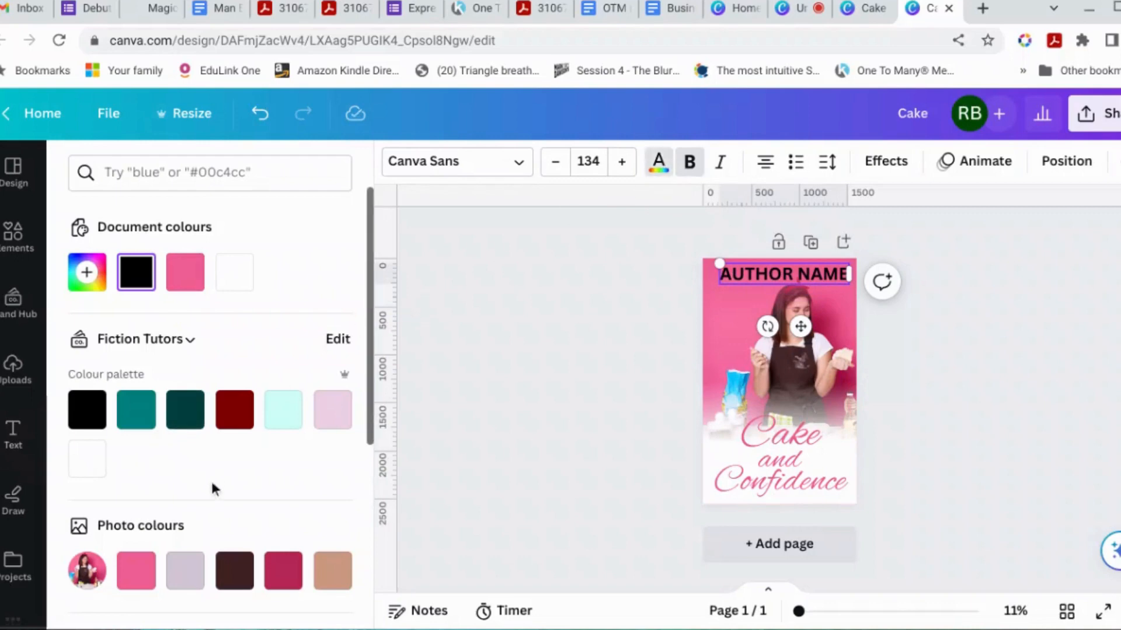
click(234, 583)
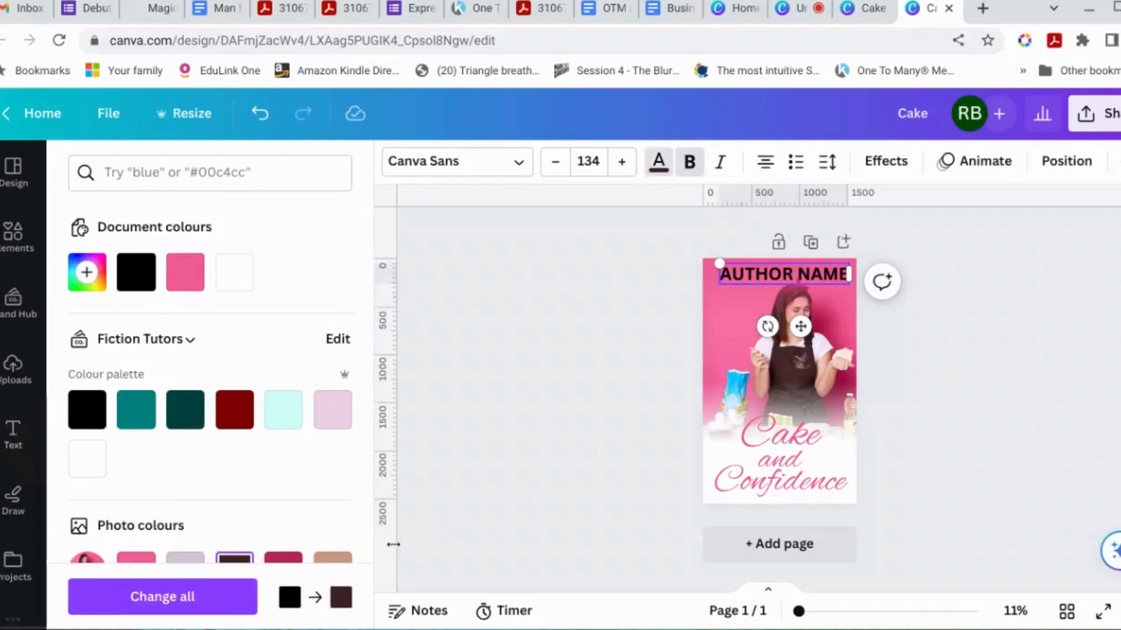
click(474, 463)
click(965, 377)
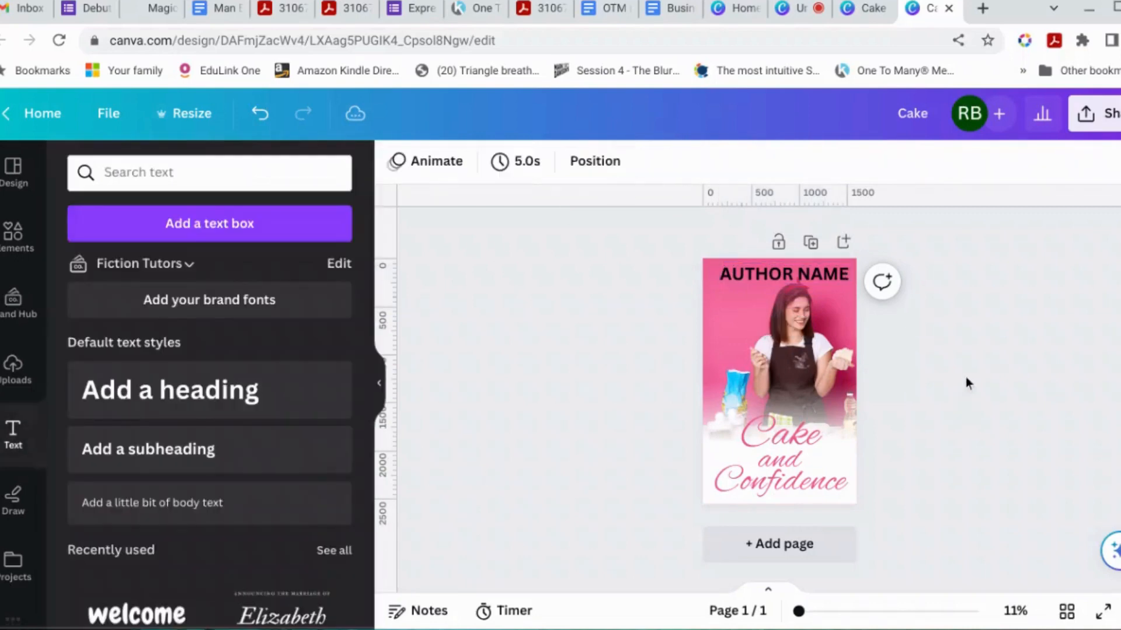
drag(821, 275, 816, 276)
click(1008, 336)
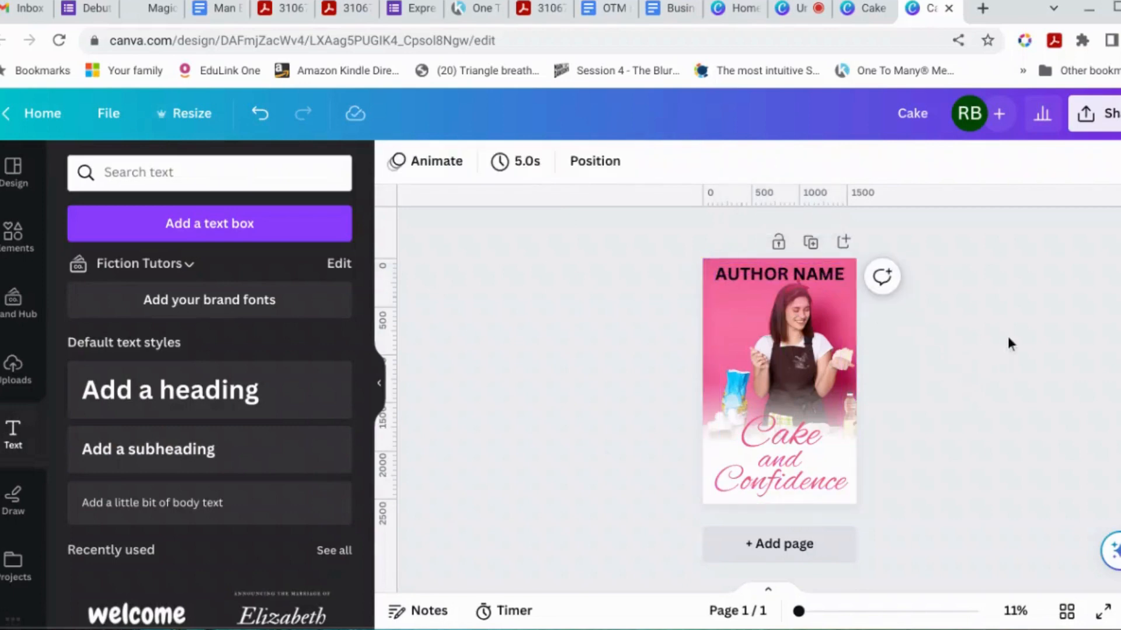